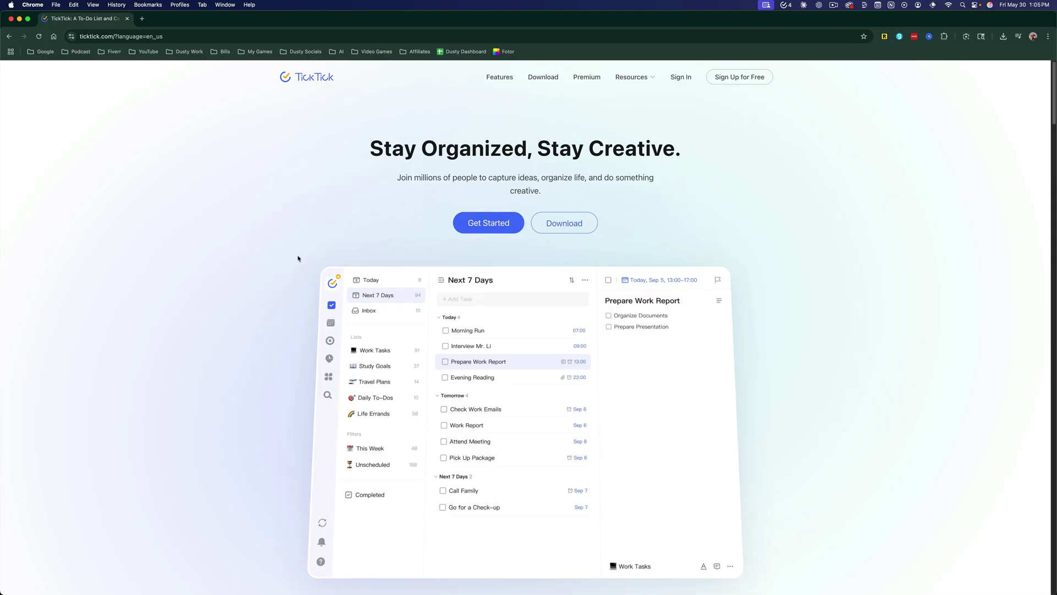
- Open the TickTick download page, and switch to the TickTick desktop app
left_click(565, 224)
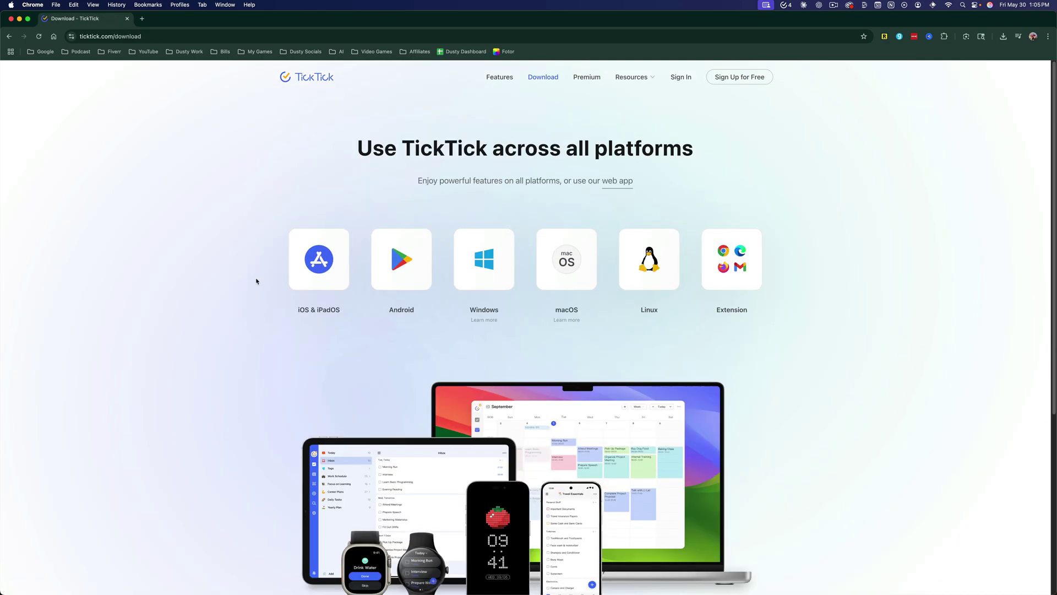
key("super+Tab")
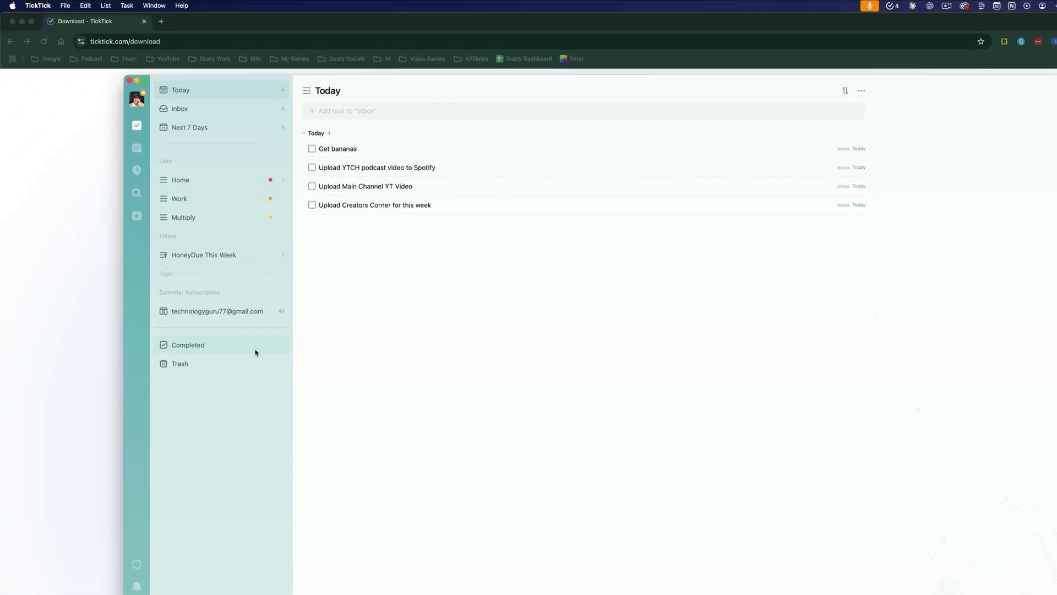
- Try the Sunshine and Default color themes in the appearance settings, and settle on the Dark theme
left_click(45, 7)
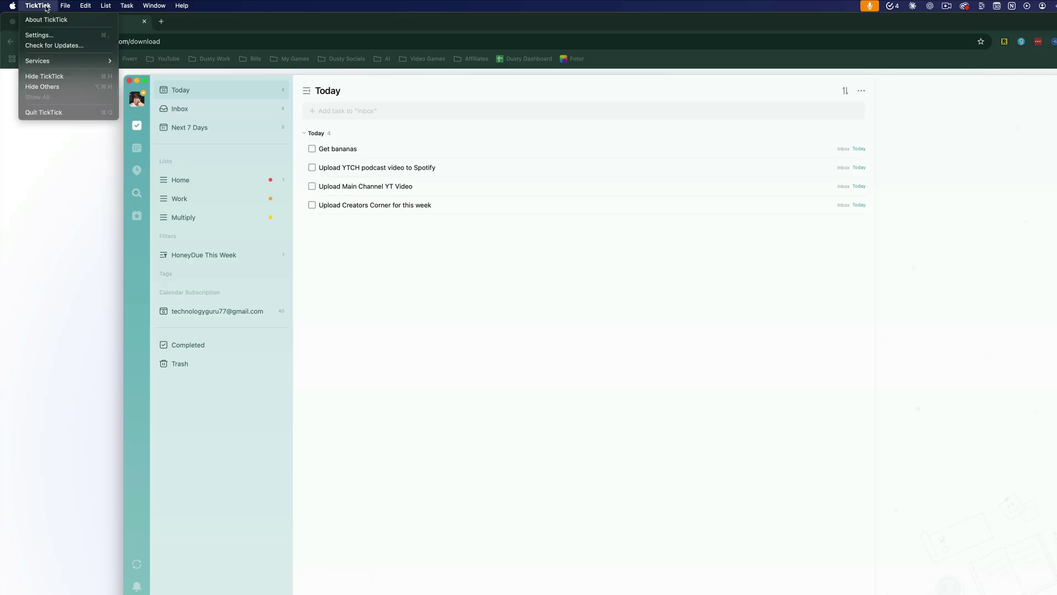
left_click(46, 35)
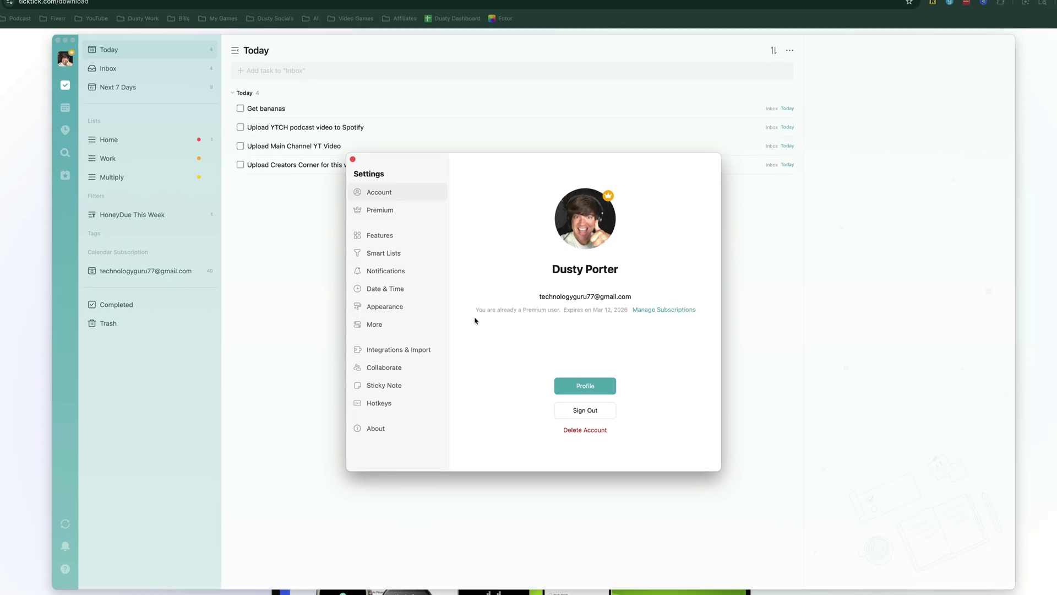
left_click(386, 306)
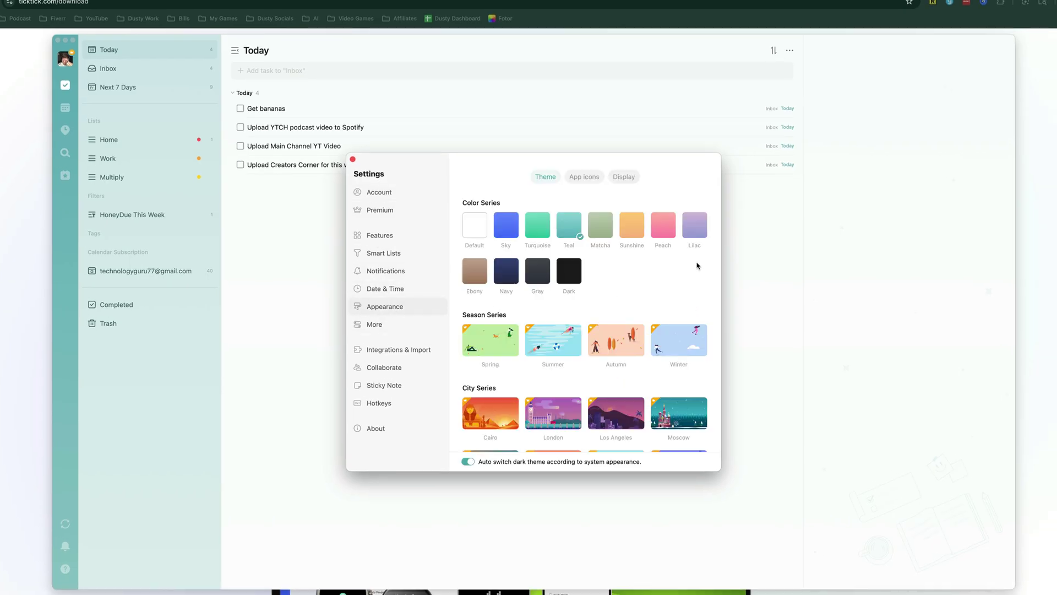
left_click(632, 232)
left_click(570, 271)
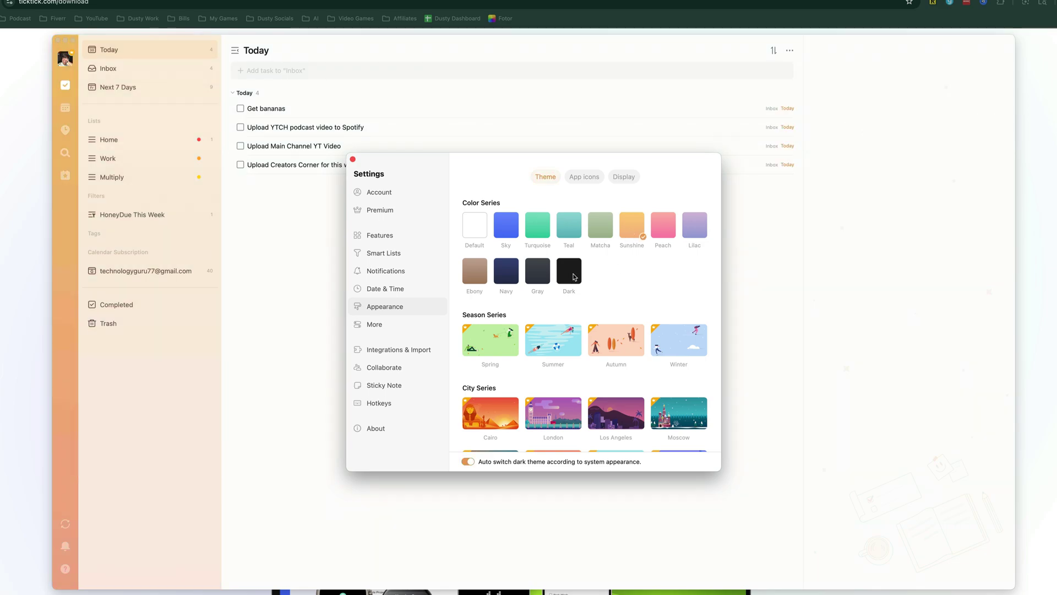
left_click(484, 231)
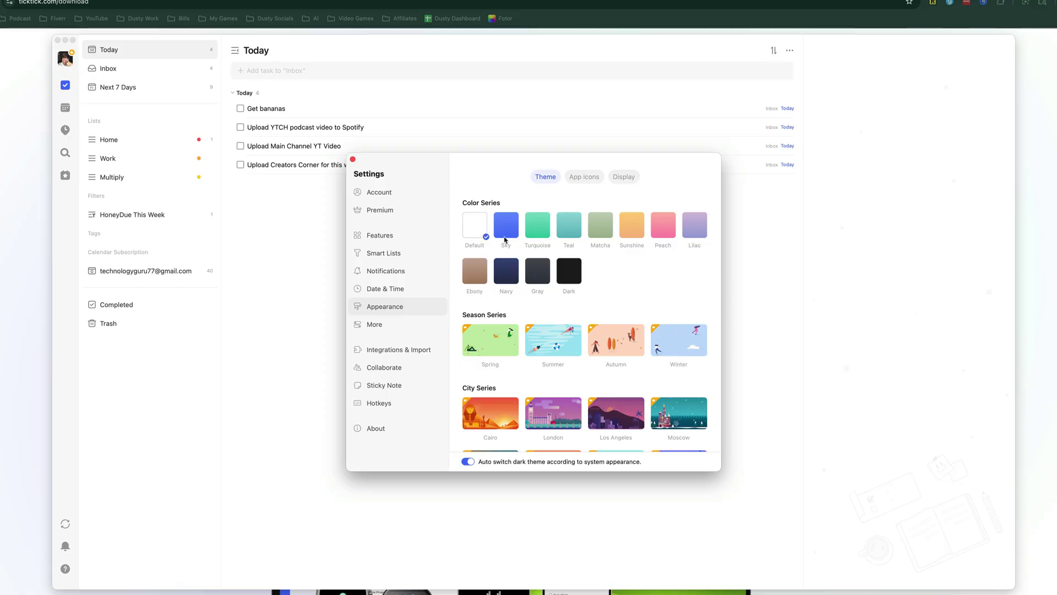
left_click(570, 280)
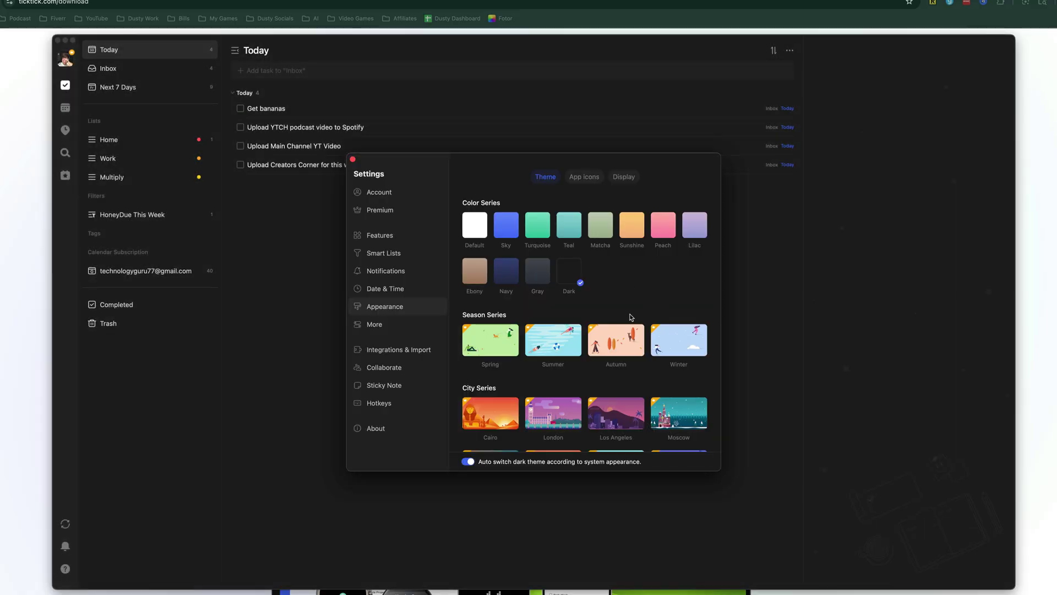
left_click(353, 160)
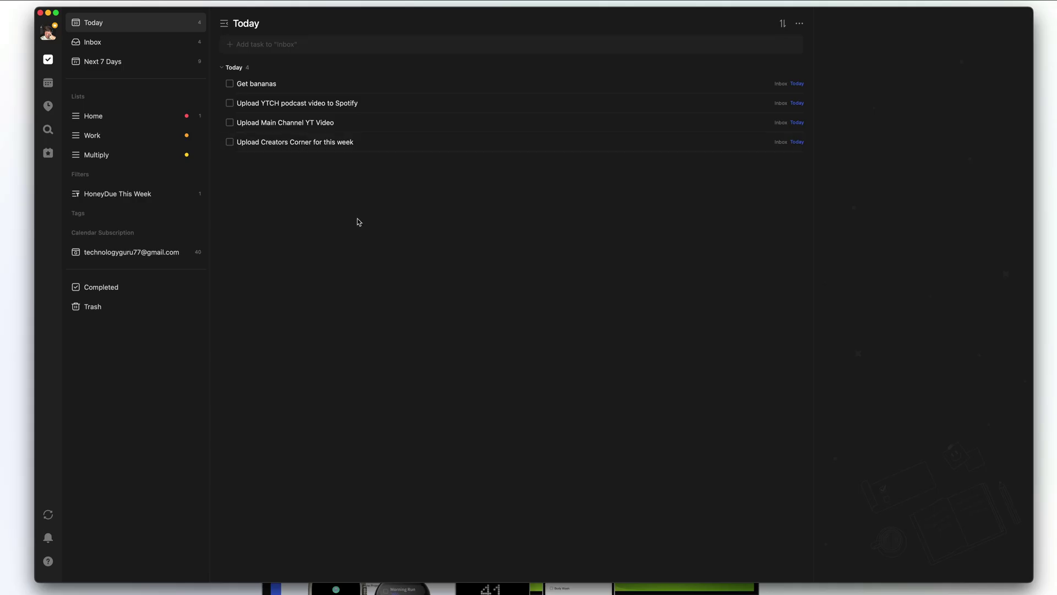
- Quick-add a task named "Add task" due today, and mark it as completed
key("super+shift+a")
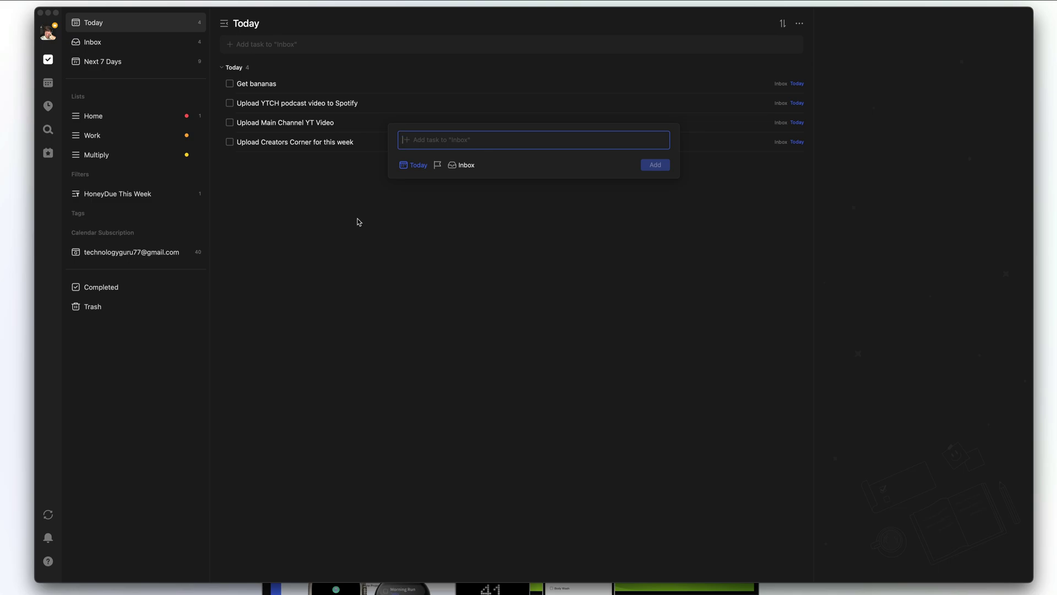
type("Add task")
key("Return")
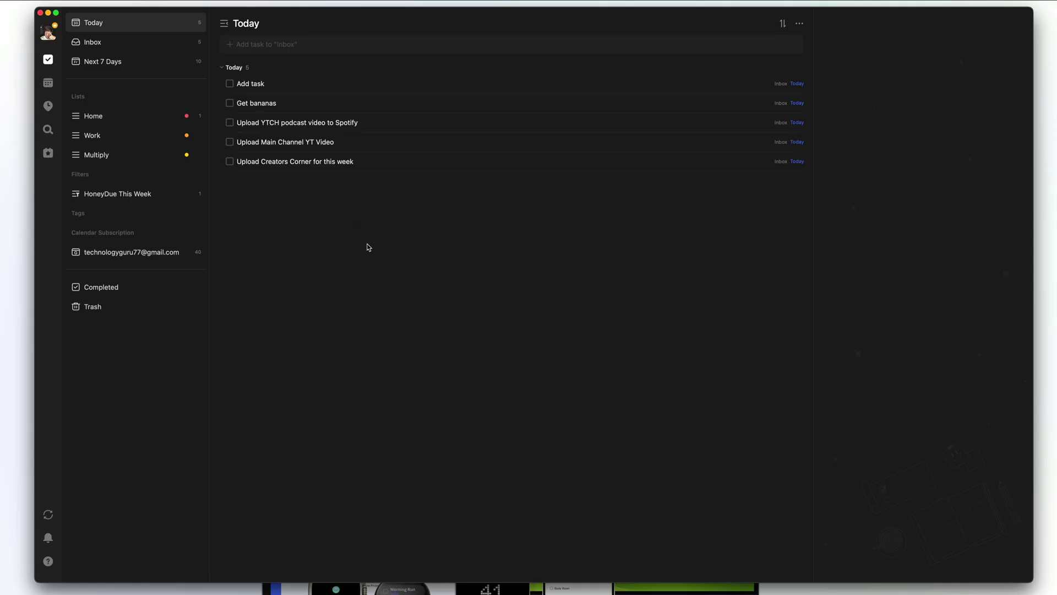
left_click(230, 84)
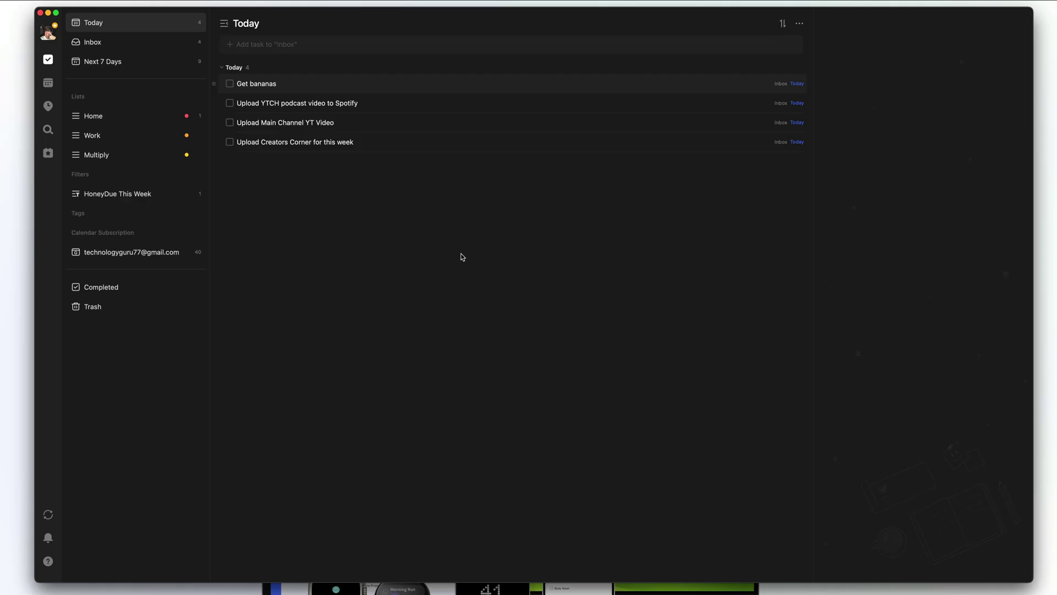
- Quick-add an undated task named "Add" to the Inbox, and compare the Today and Inbox lists
left_click(124, 44)
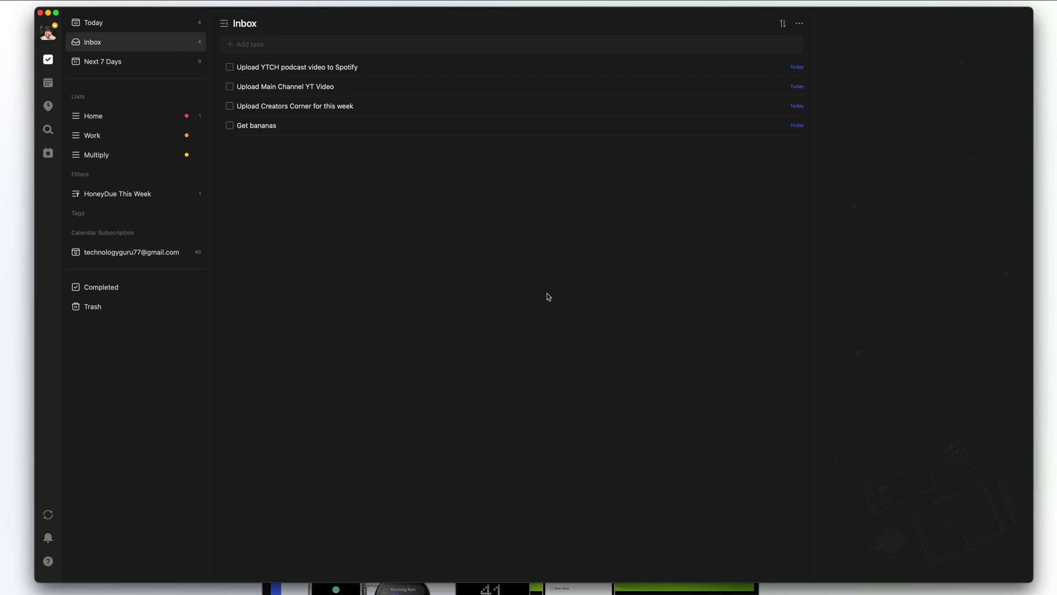
key("super+shift+a")
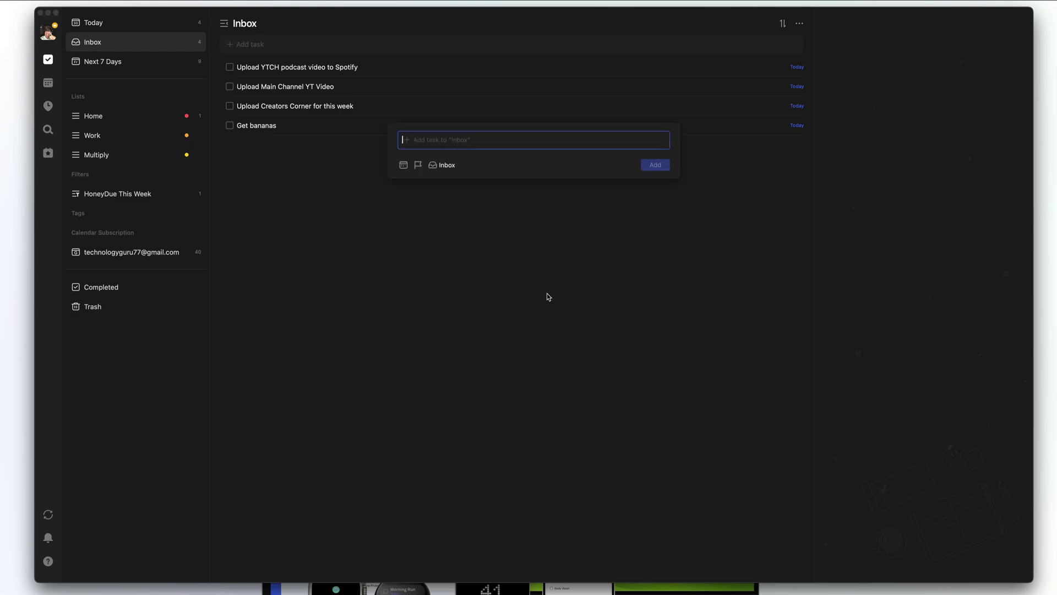
type("Add")
key("Return")
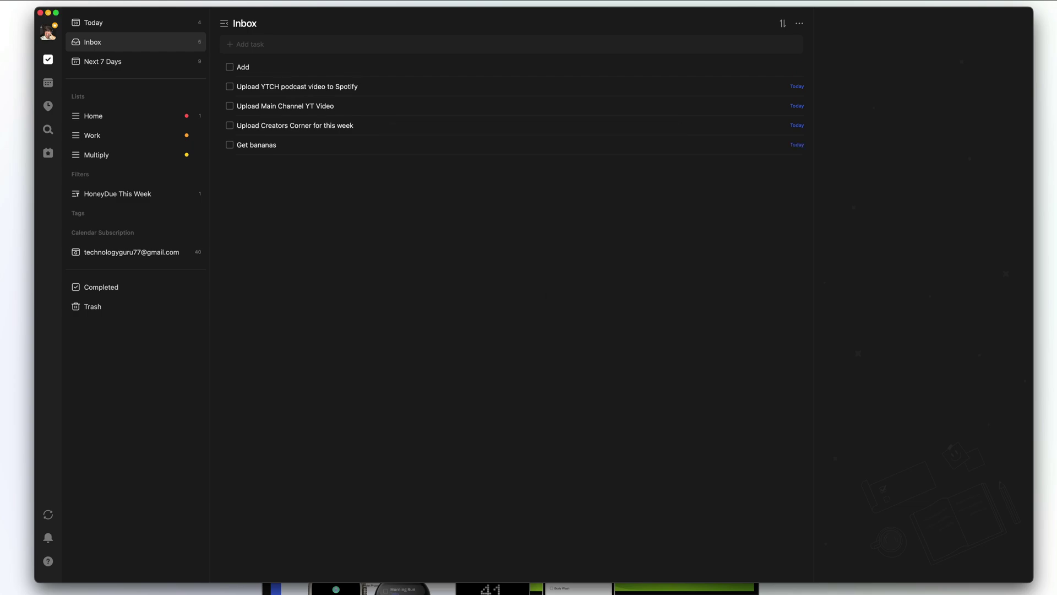
left_click(106, 24)
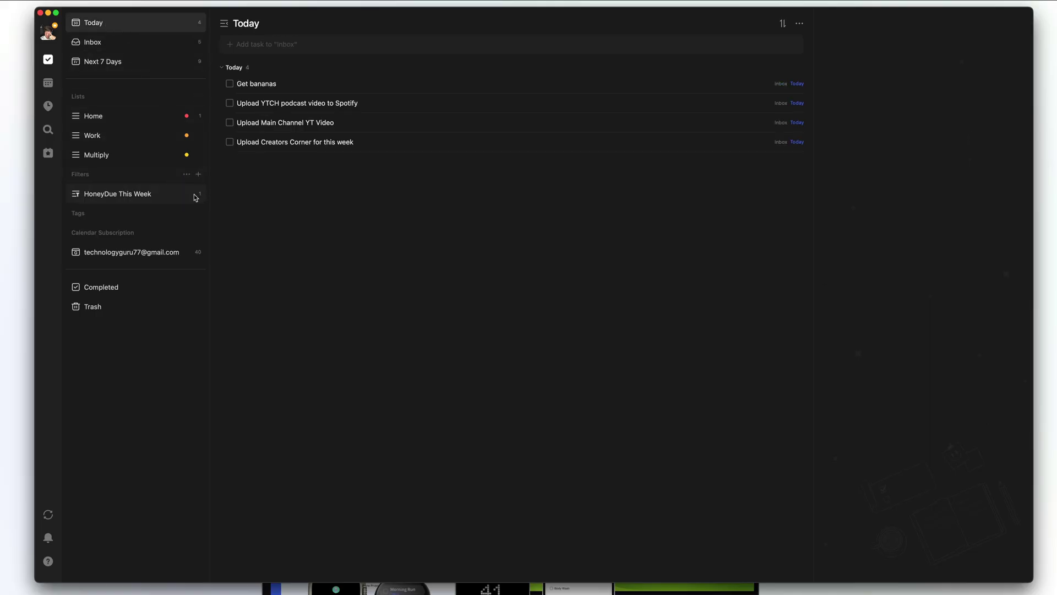
left_click(120, 43)
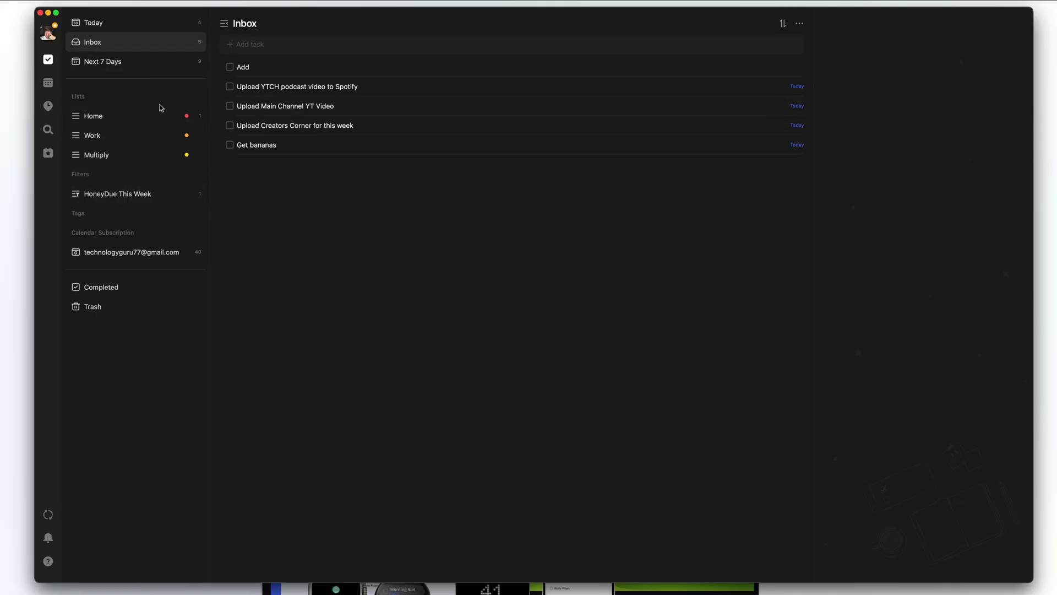
- Preview the all-day duration option for the "Add" task, and set its due date to May 31
left_click(278, 67)
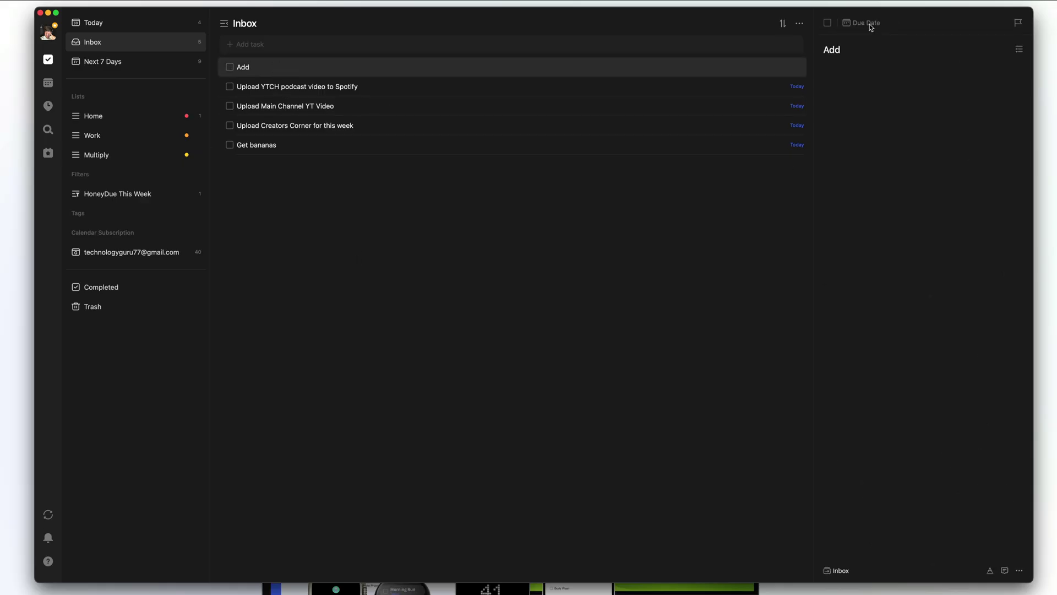
left_click(853, 53)
left_click(866, 24)
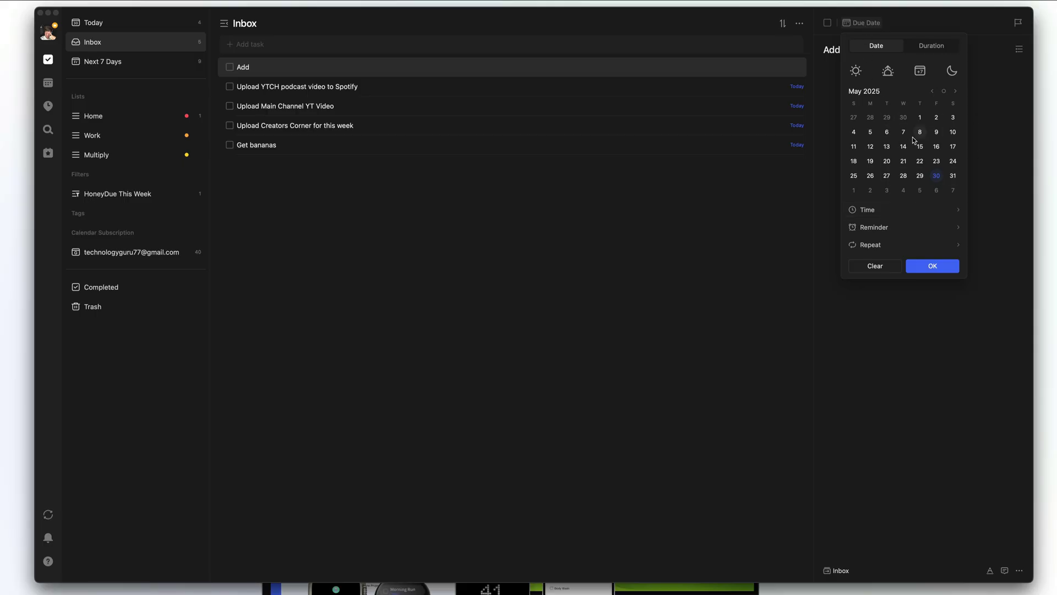
left_click(930, 49)
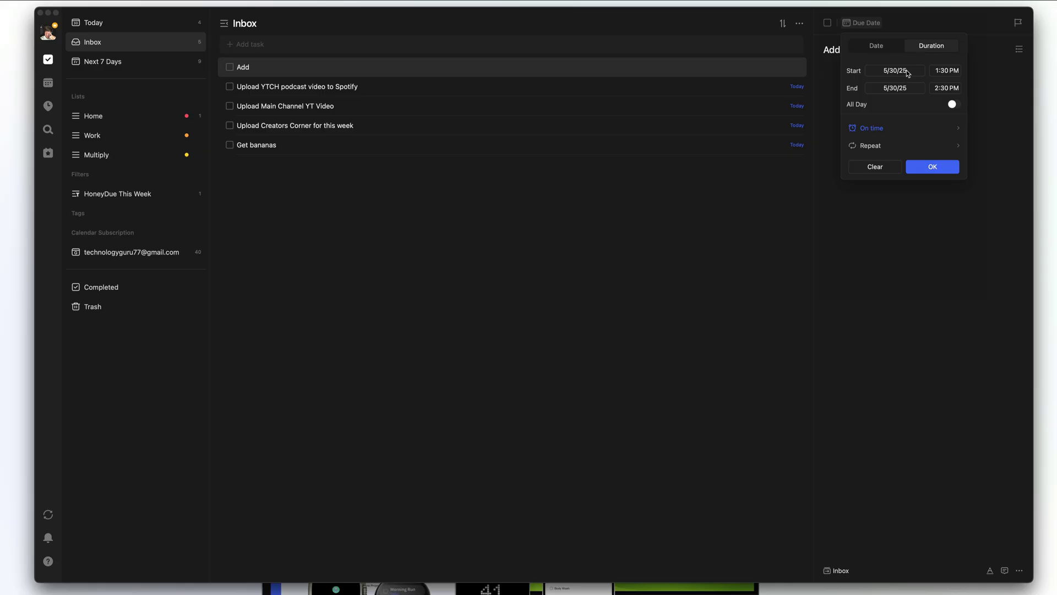
left_click(940, 105)
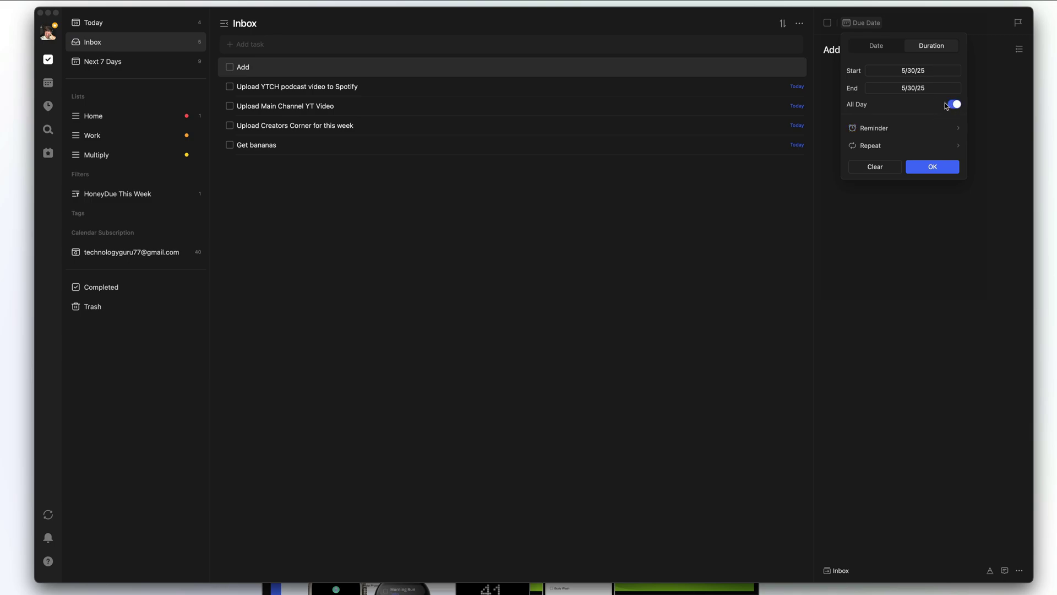
left_click(867, 46)
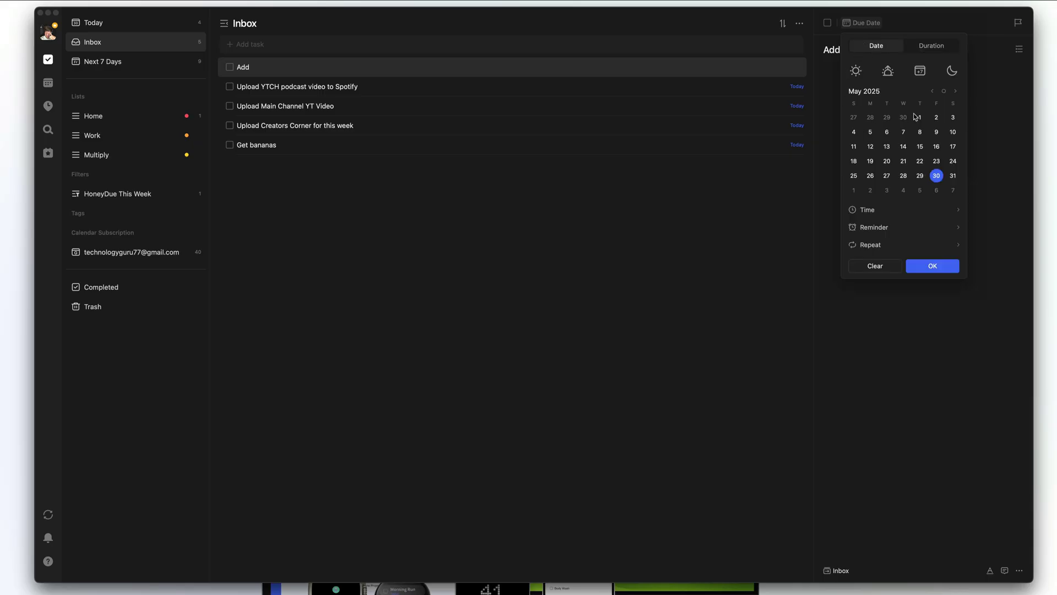
left_click(953, 178)
left_click(932, 267)
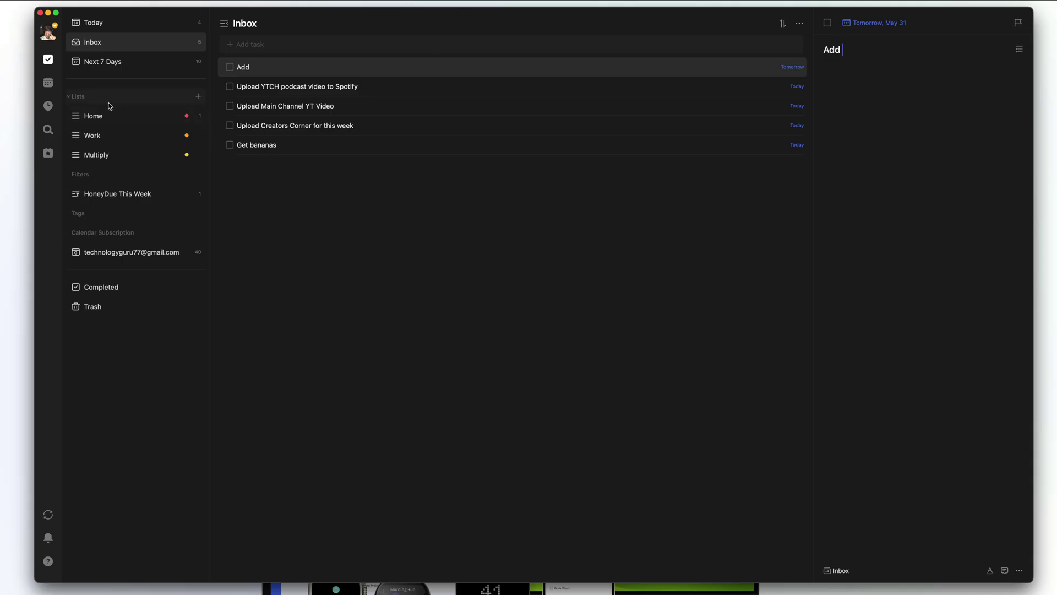
- Hide and restore the sidebar, and view the Home, Work and Multiply lists
left_click(224, 24)
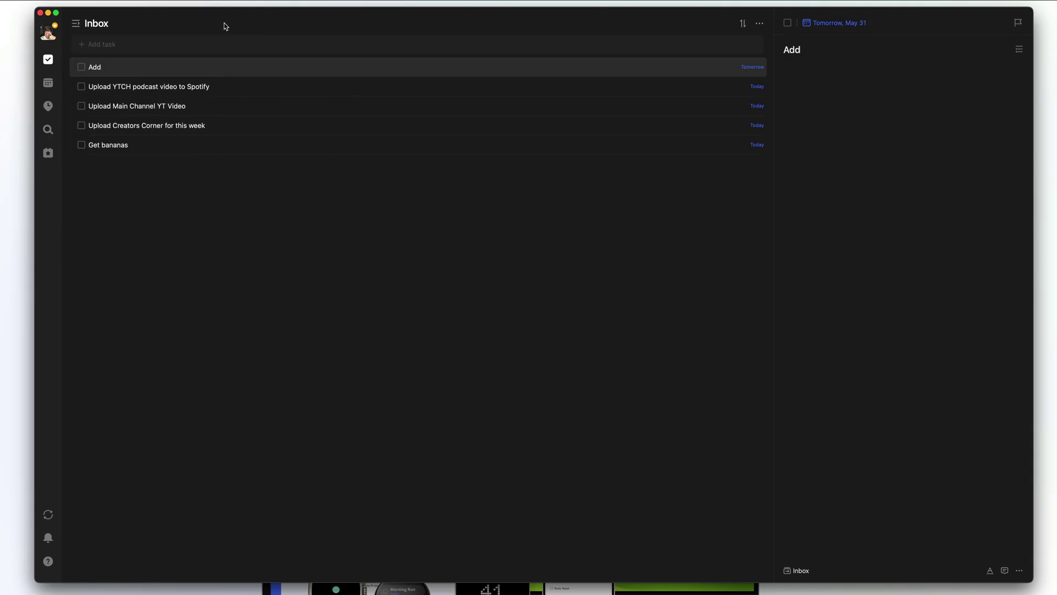
left_click(77, 24)
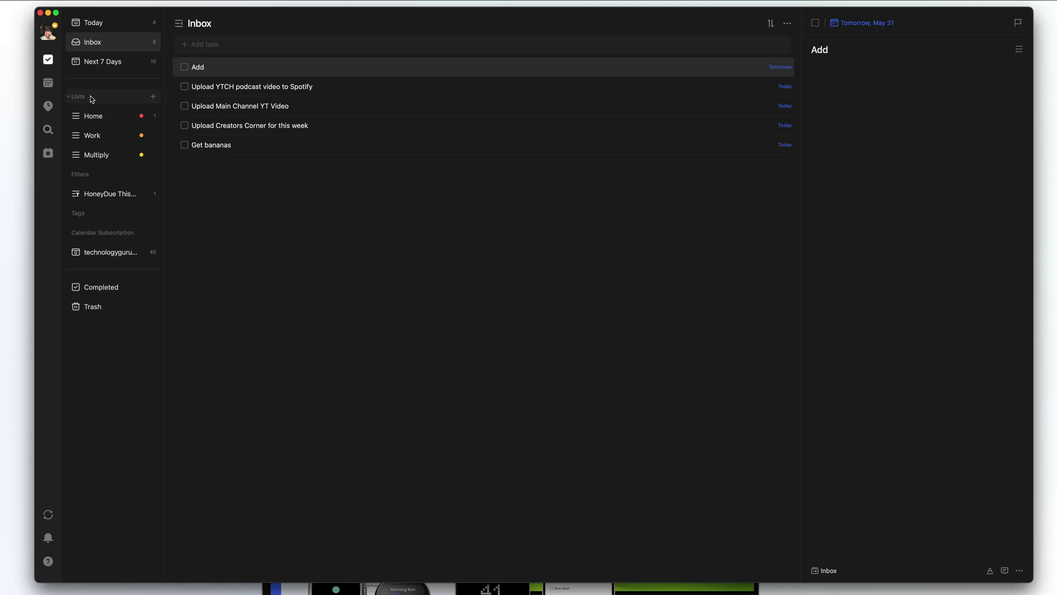
left_click(97, 117)
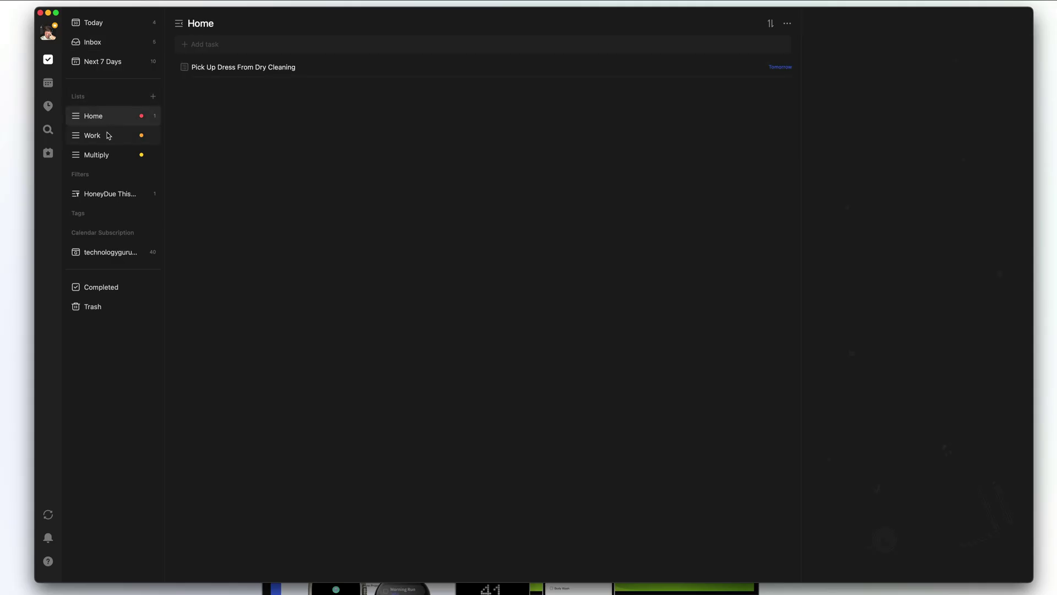
left_click(107, 135)
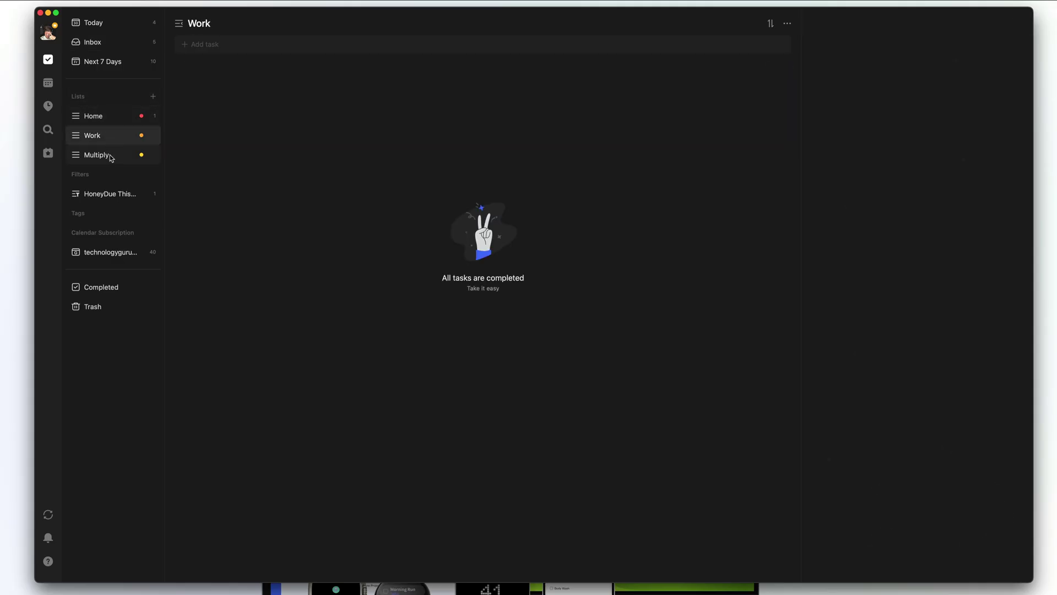
left_click(109, 157)
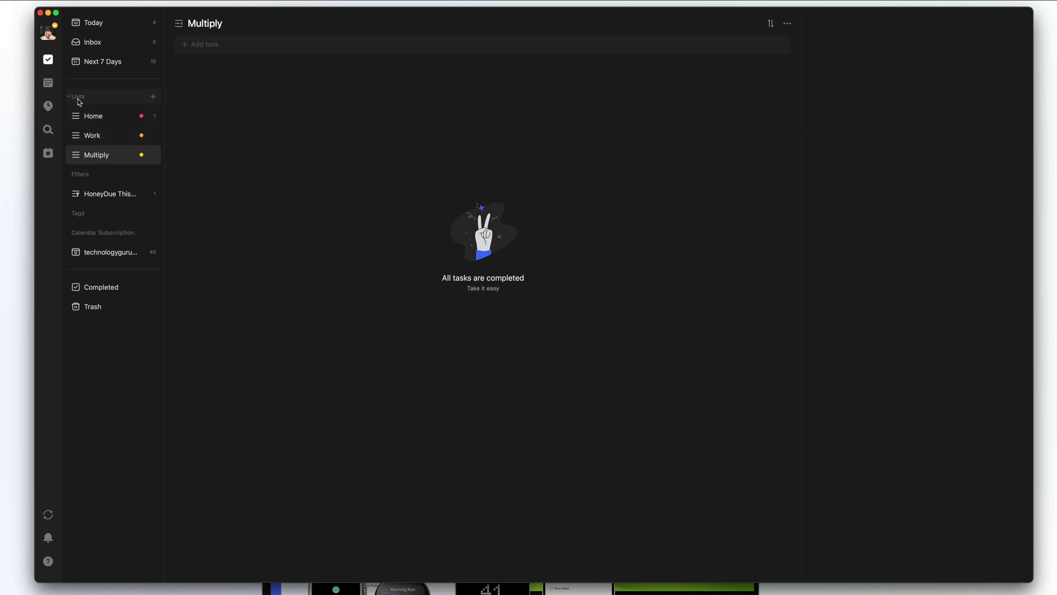
- Set up a new list named "Pets" with a green color and the list view, after previewing the timeline view
left_click(154, 98)
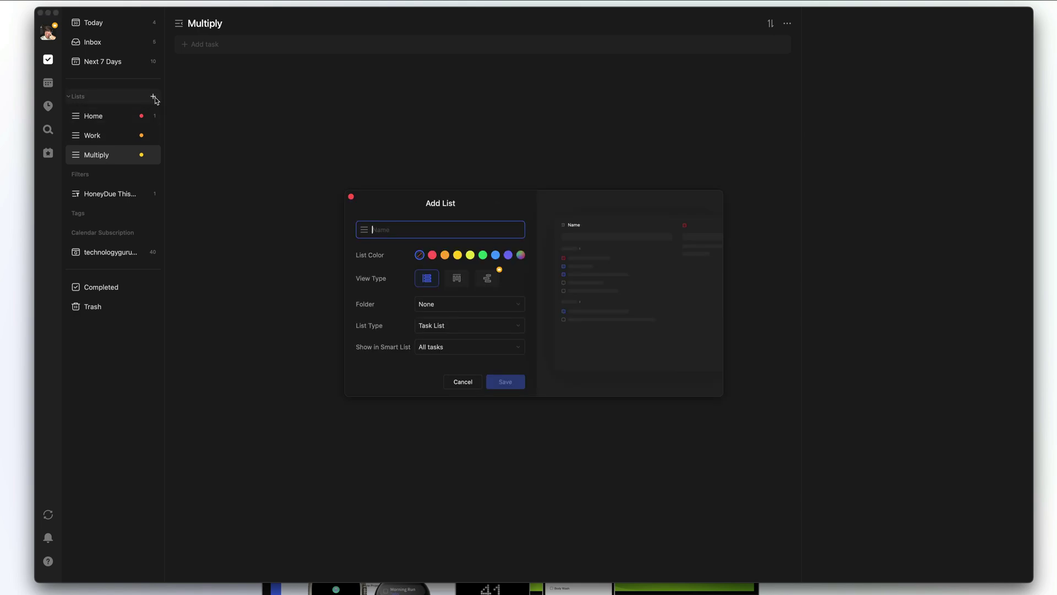
type("Pets")
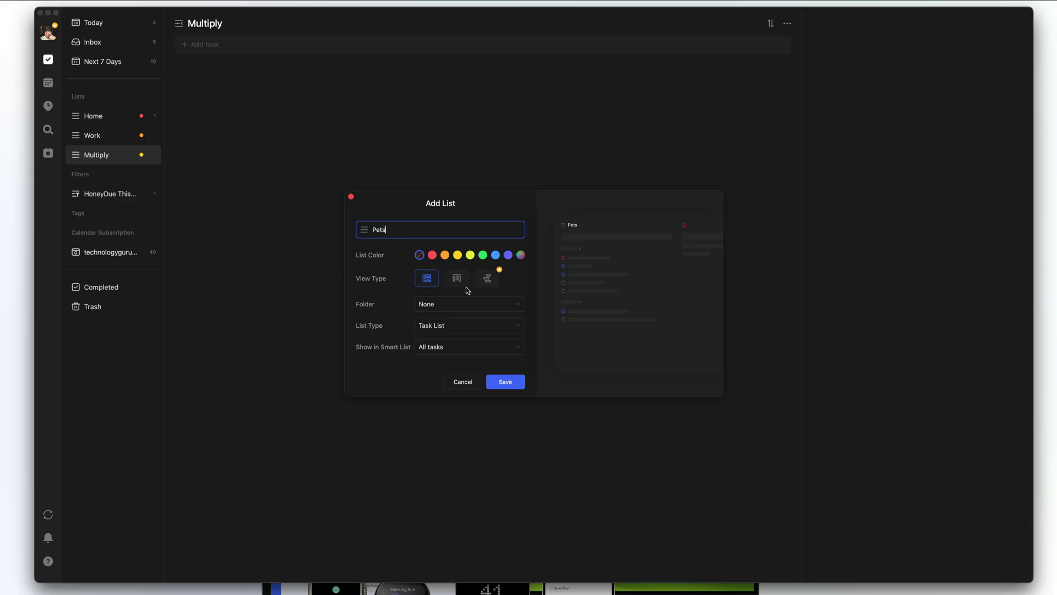
left_click(483, 255)
left_click(490, 281)
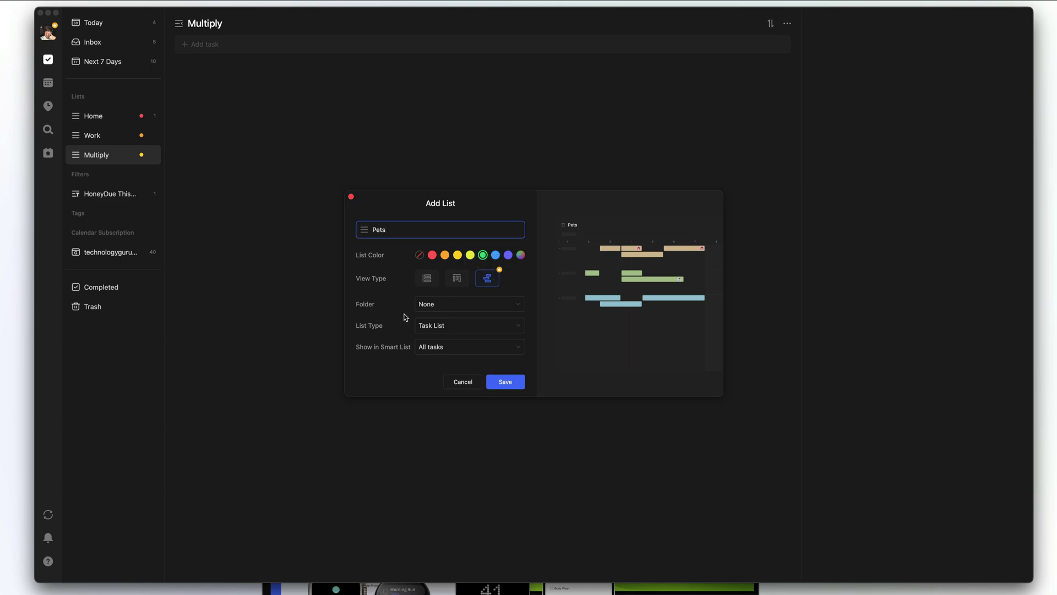
left_click(426, 280)
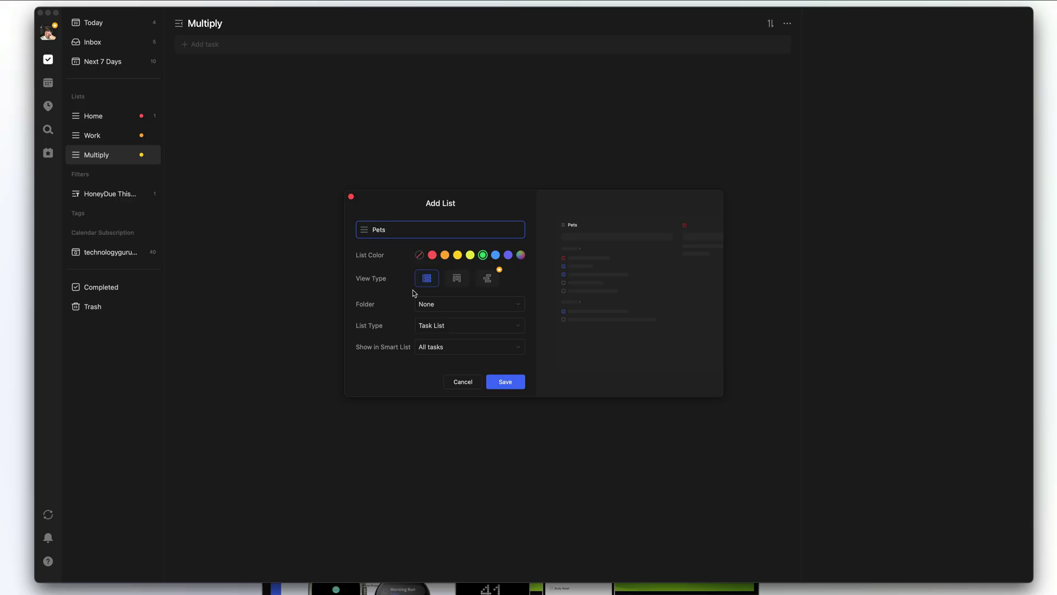
- Review the new list's folder and smart list options, try the Note List type, and restore the Task List type
left_click(431, 304)
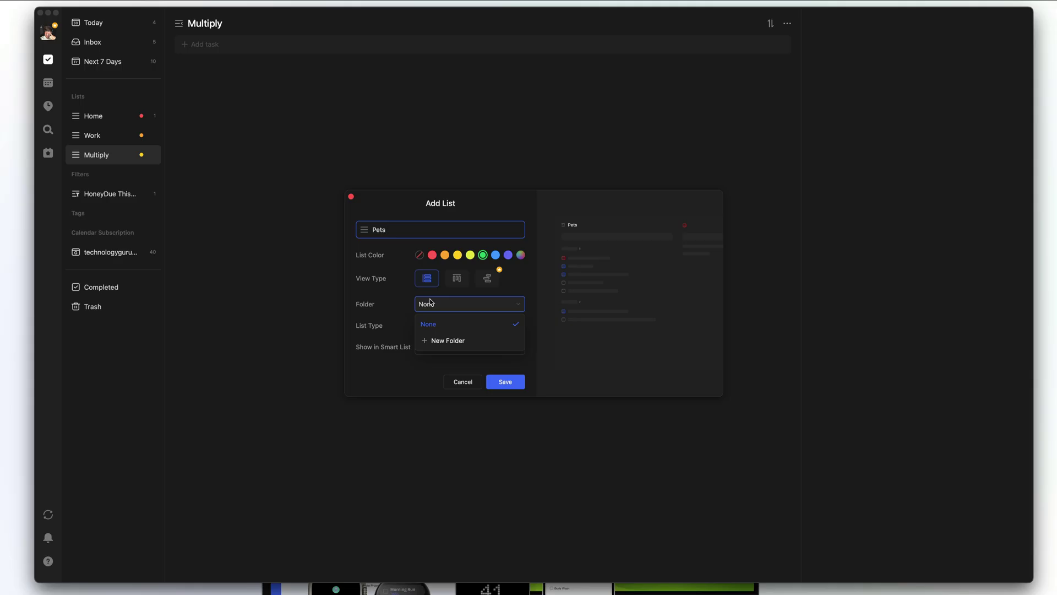
left_click(372, 314)
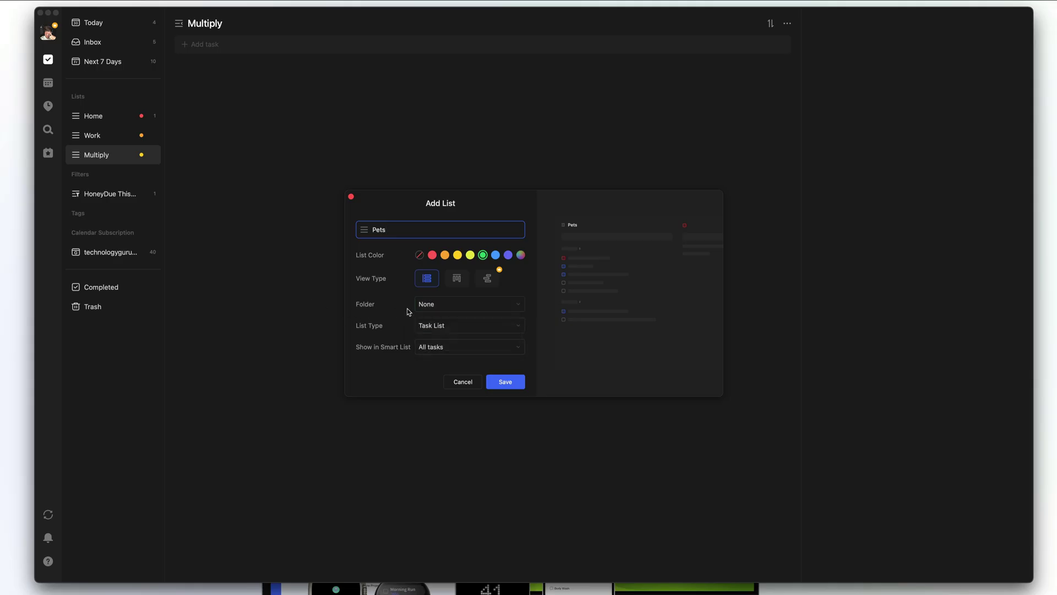
left_click(440, 327)
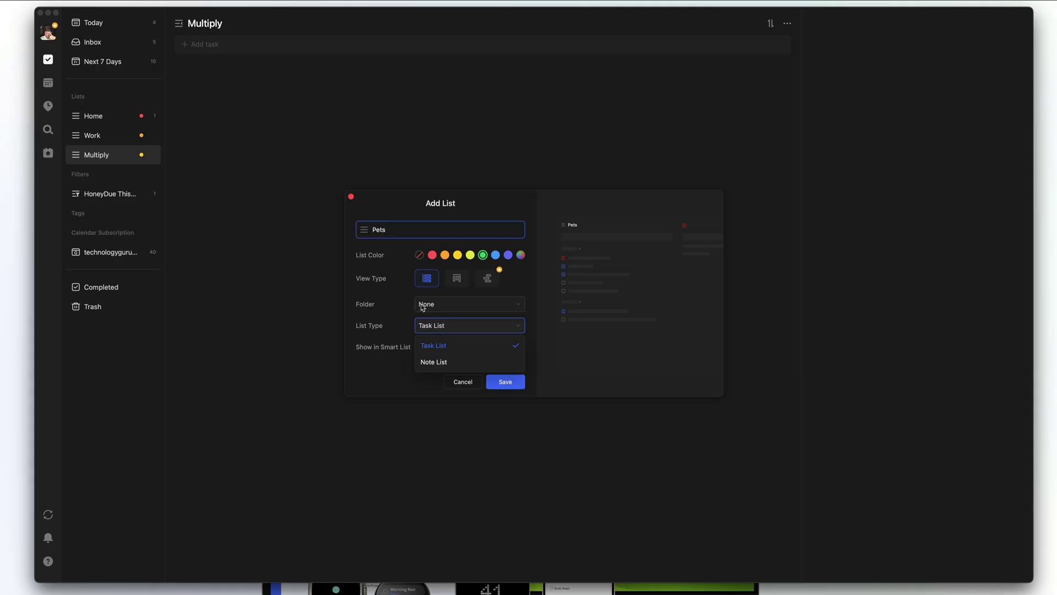
left_click(433, 362)
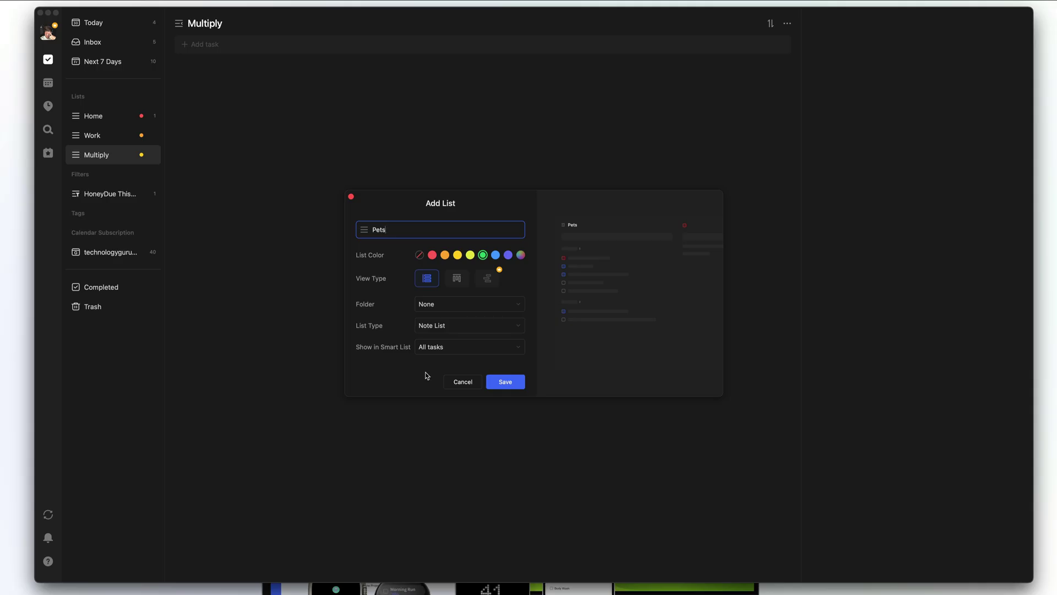
left_click(439, 327)
left_click(434, 346)
left_click(420, 349)
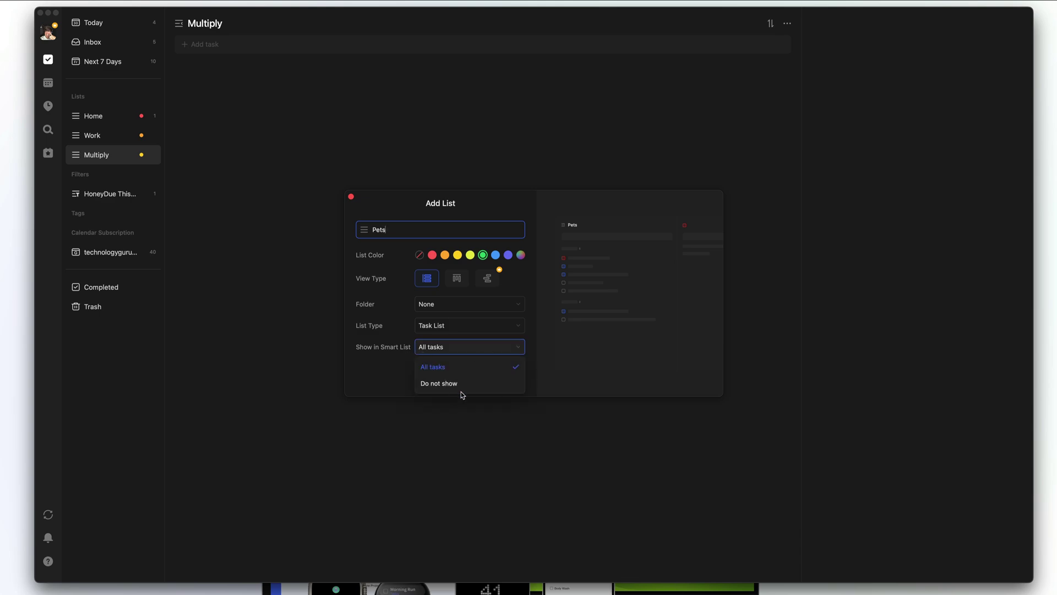
left_click(383, 368)
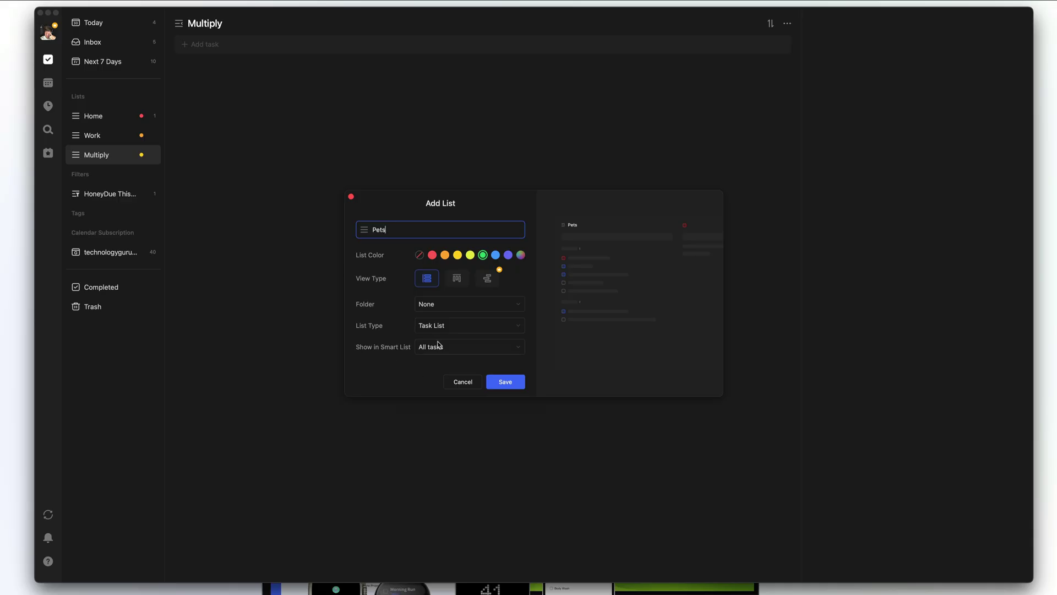
- Save the Pets list and reorder it to sit between the Work and Multiply lists
left_click(505, 381)
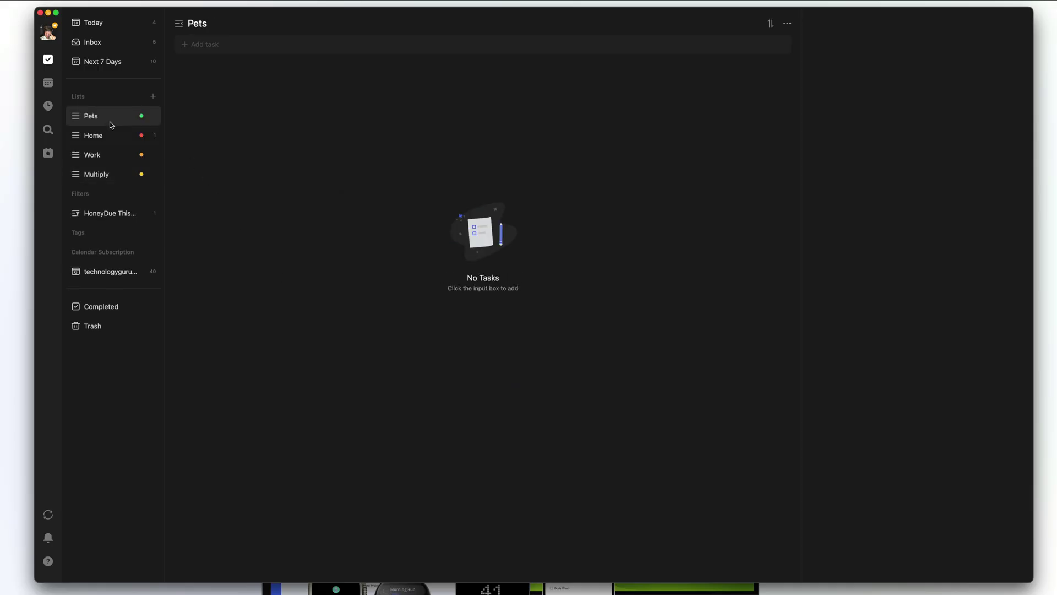
left_click_drag(111, 116, 77, 181)
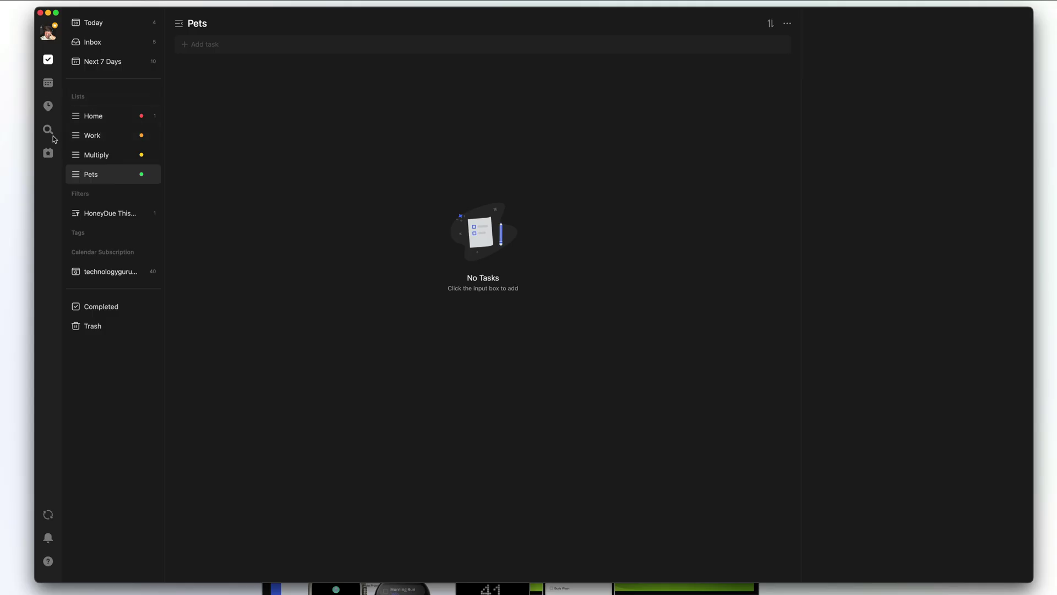
left_click_drag(84, 178, 79, 149)
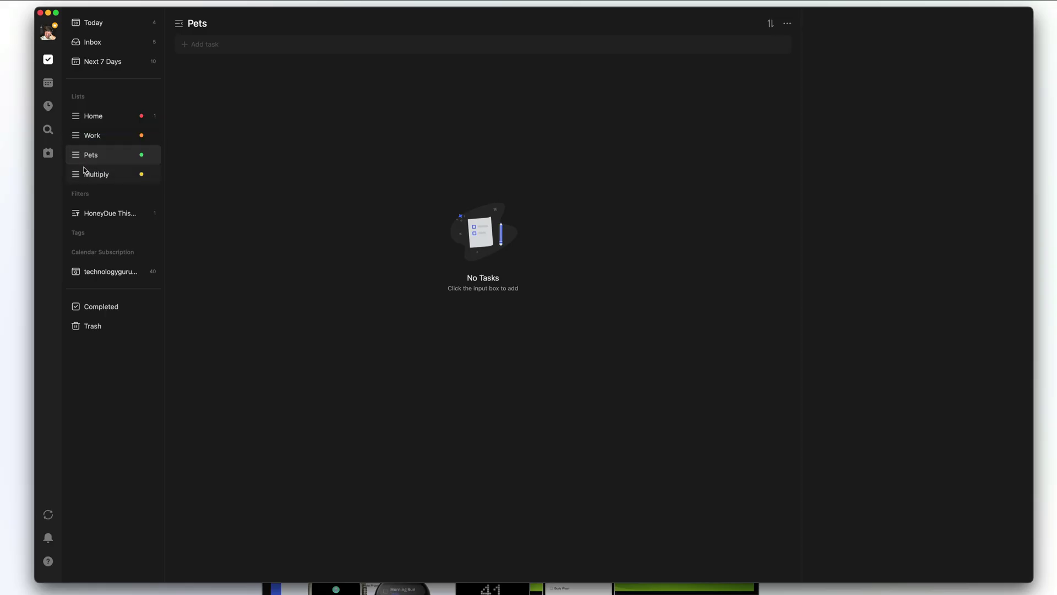
- Move the "Add" task from the Inbox to the Pets list and rename it "Get meds for cat. He's too fat."
left_click(102, 45)
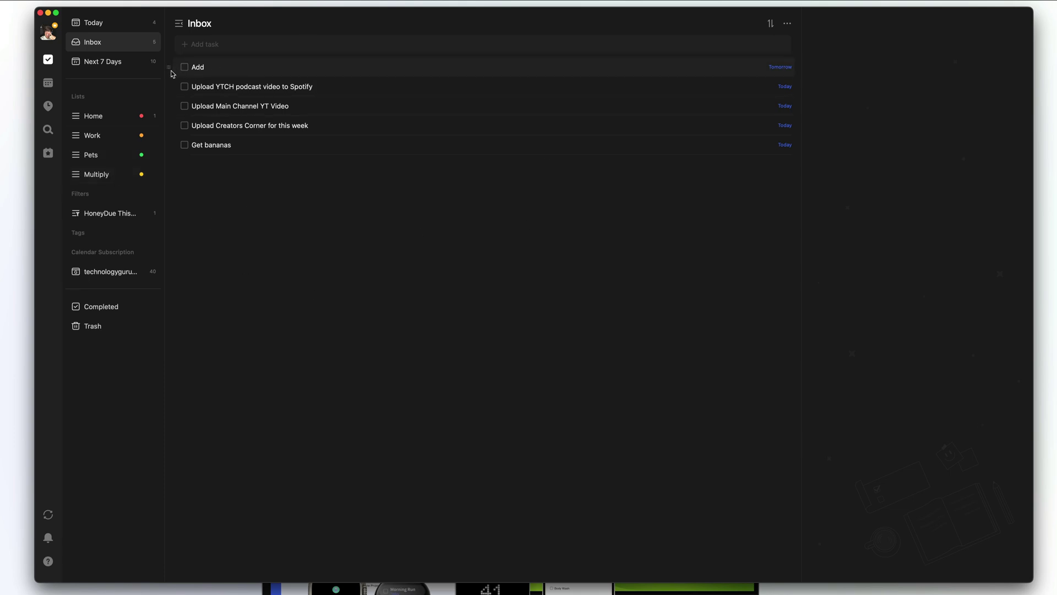
left_click_drag(172, 74, 87, 157)
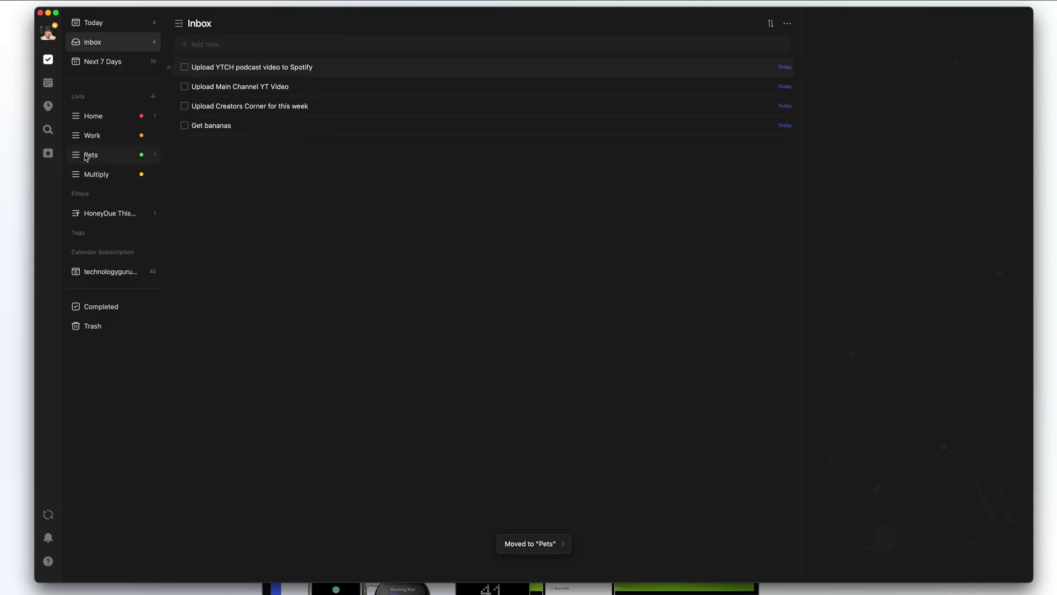
left_click(103, 157)
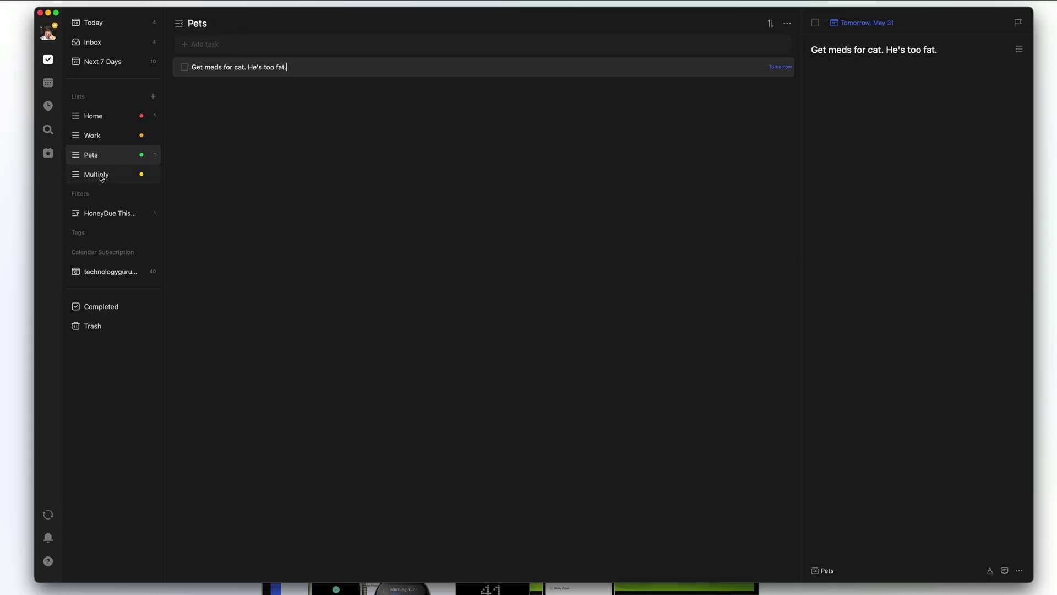
- Move the "Get bananas" task from the Inbox to the Home list and the three upload tasks to the Work list
left_click(122, 43)
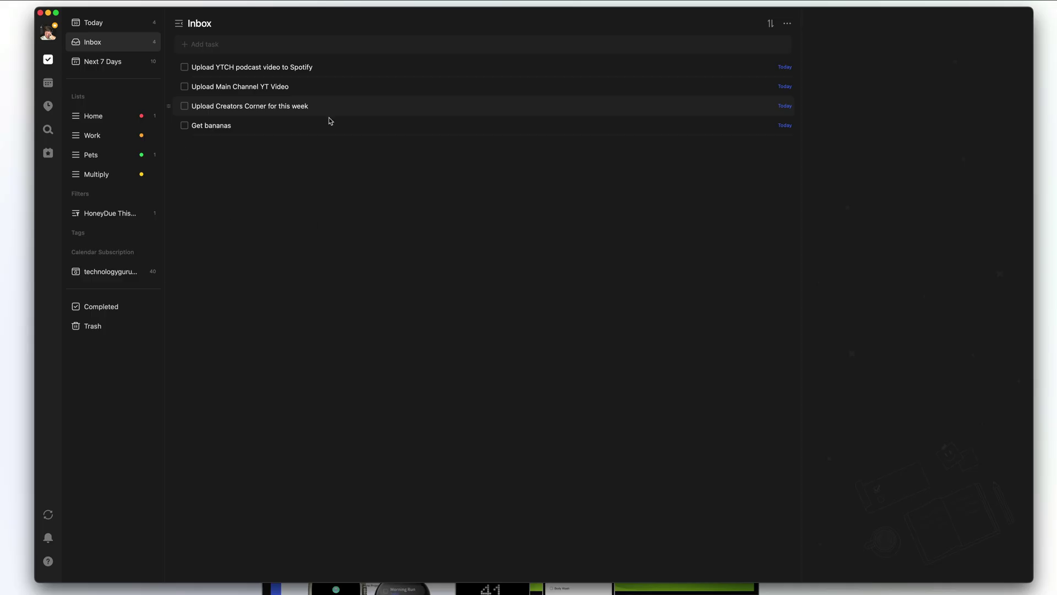
left_click_drag(170, 127, 104, 116)
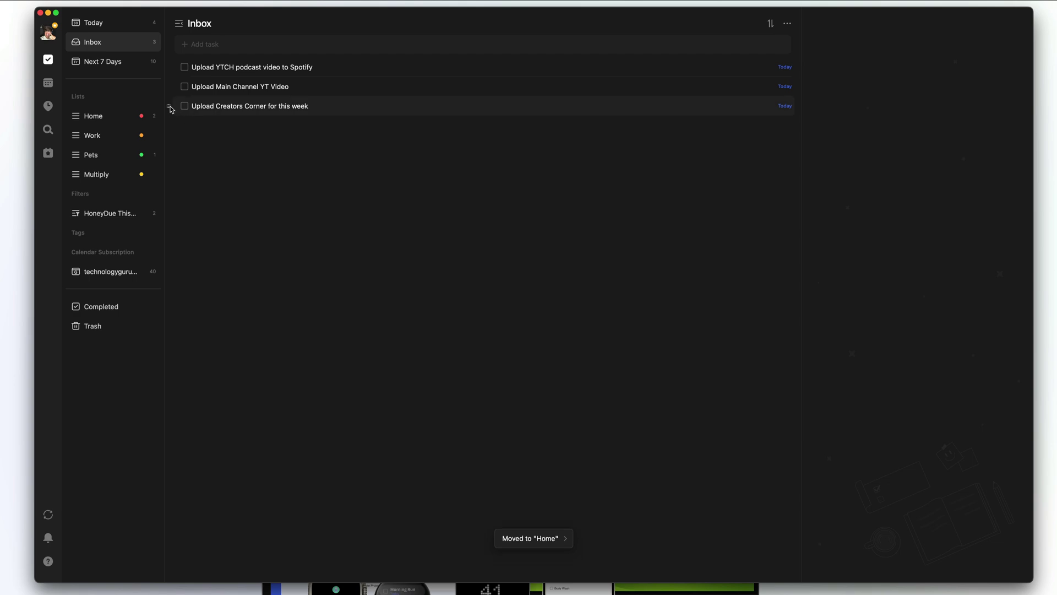
left_click_drag(171, 108, 92, 135)
left_click_drag(173, 89, 95, 135)
left_click_drag(170, 66, 97, 137)
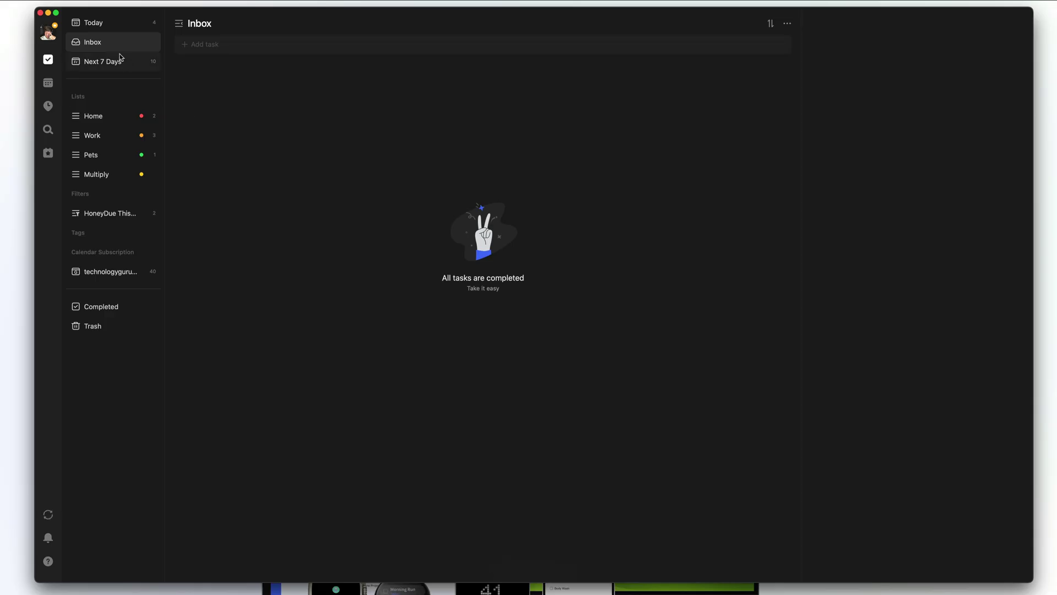
- View the Today list and try sorting it by priority
left_click(105, 25)
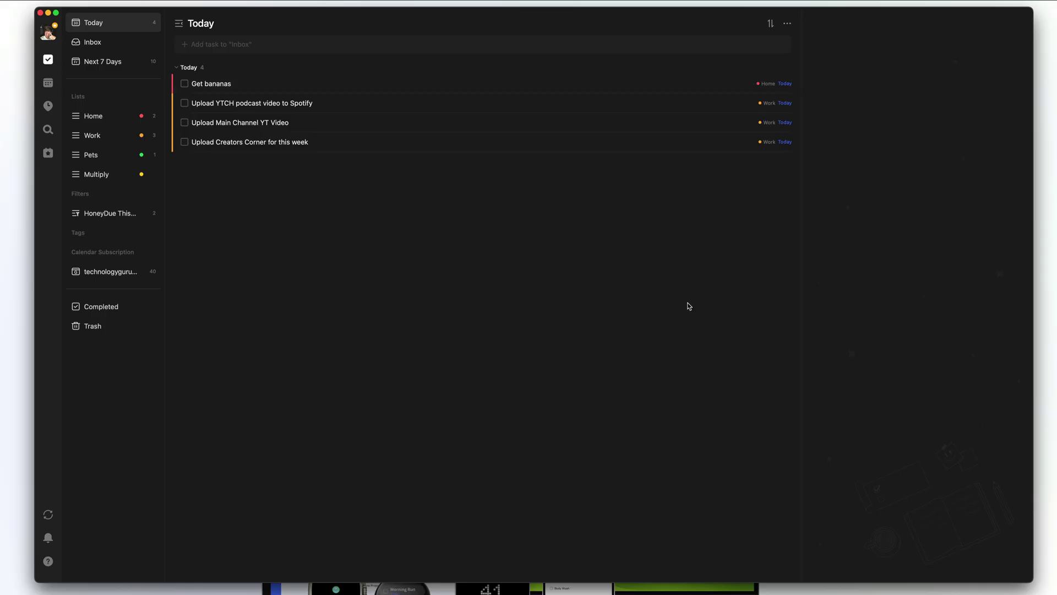
left_click(771, 23)
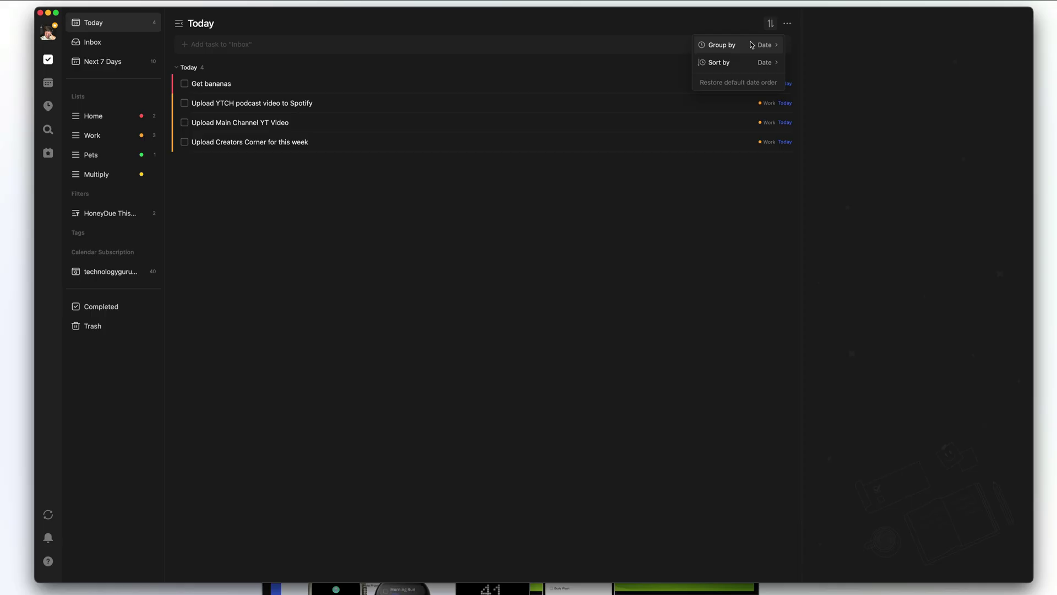
left_click(749, 64)
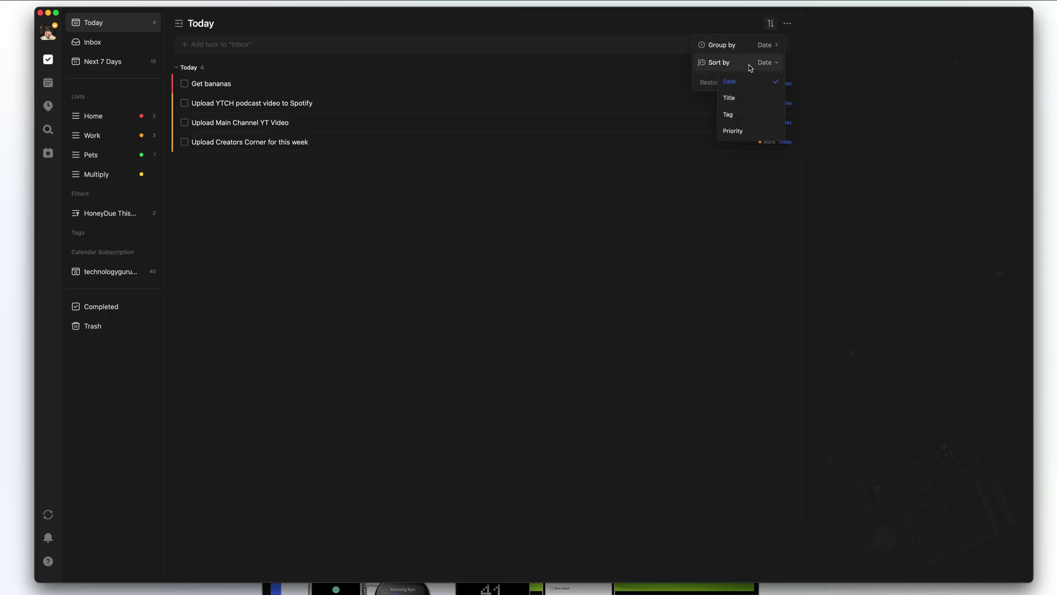
left_click(737, 132)
- Give the "Get bananas" task high priority and sort the Today list by priority
left_click(321, 86)
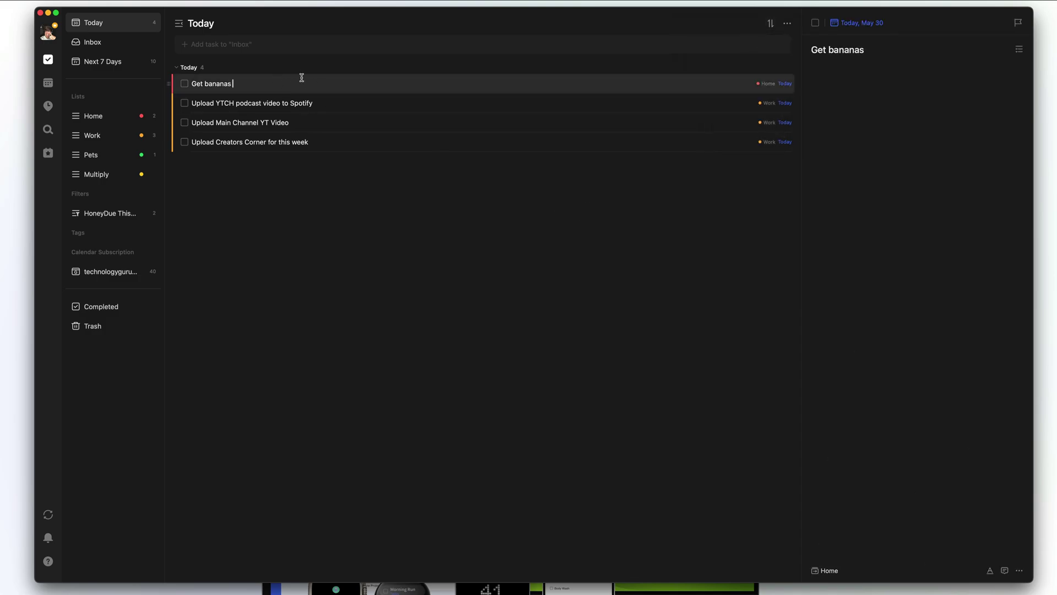
left_click(1017, 24)
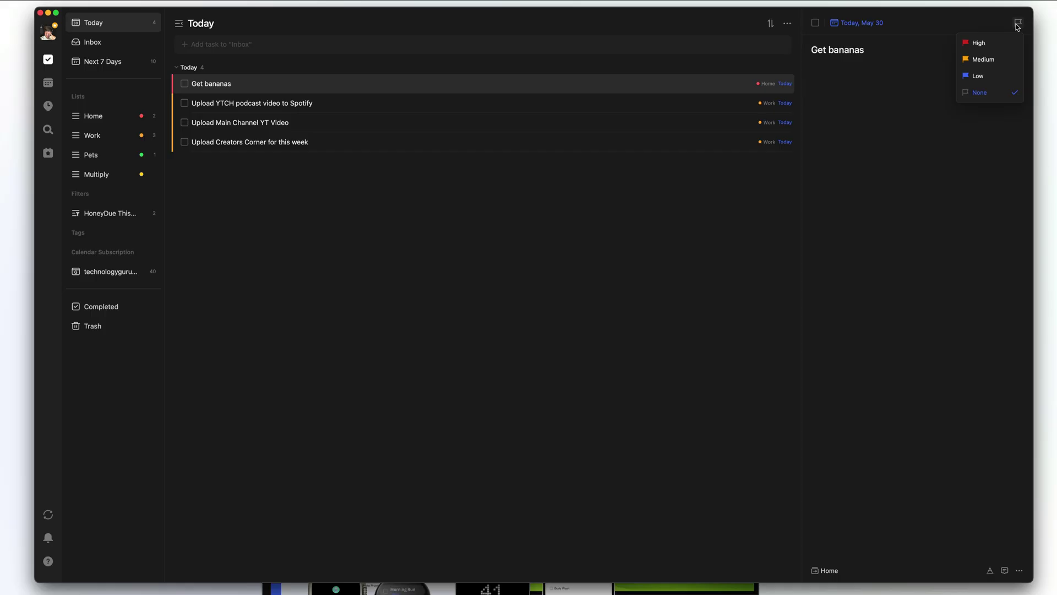
left_click(977, 43)
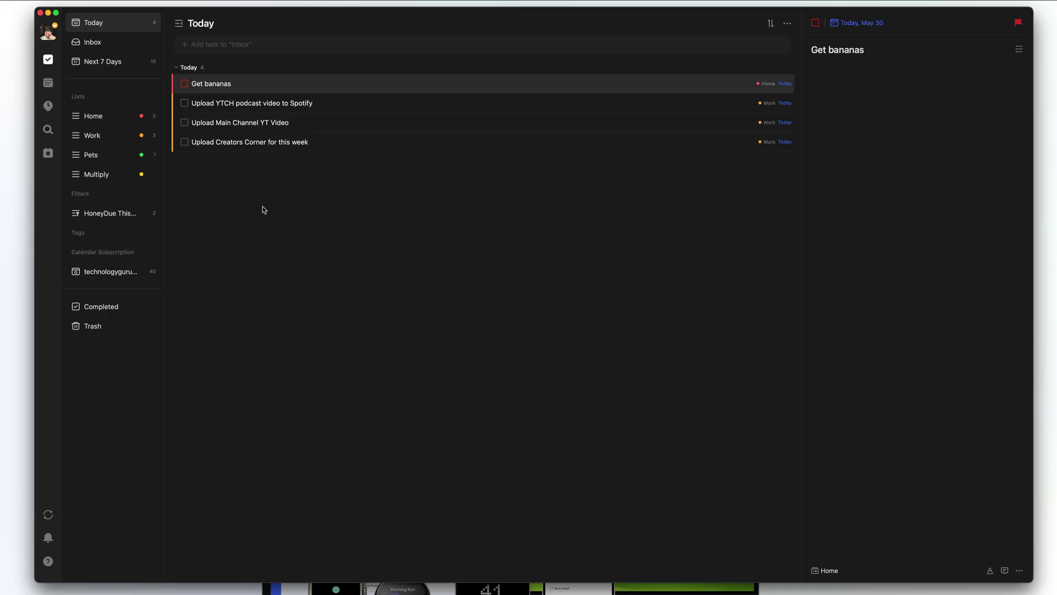
left_click(770, 23)
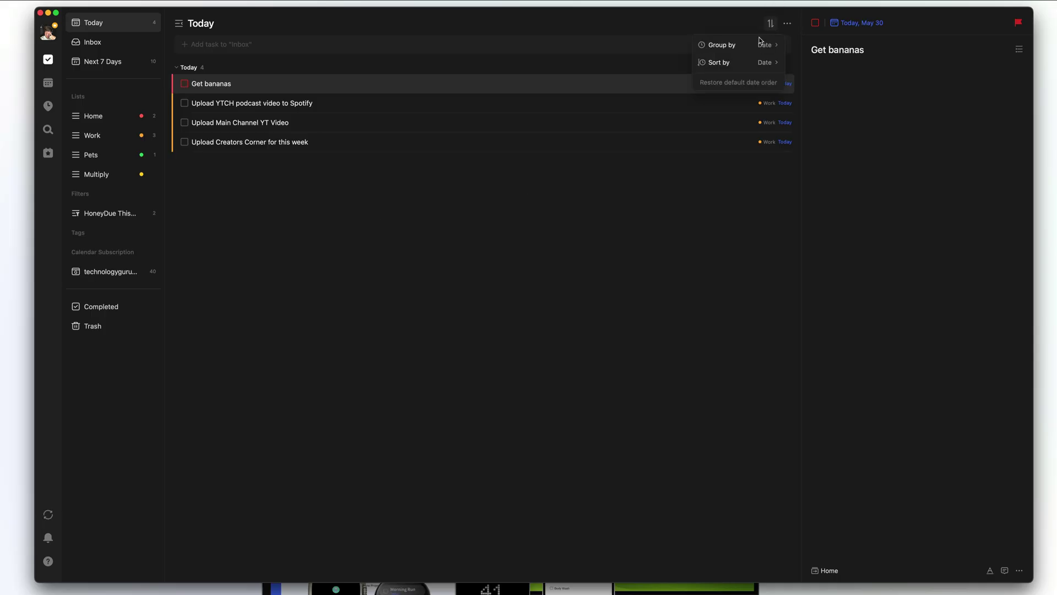
mouse_move(742, 65)
left_click(732, 131)
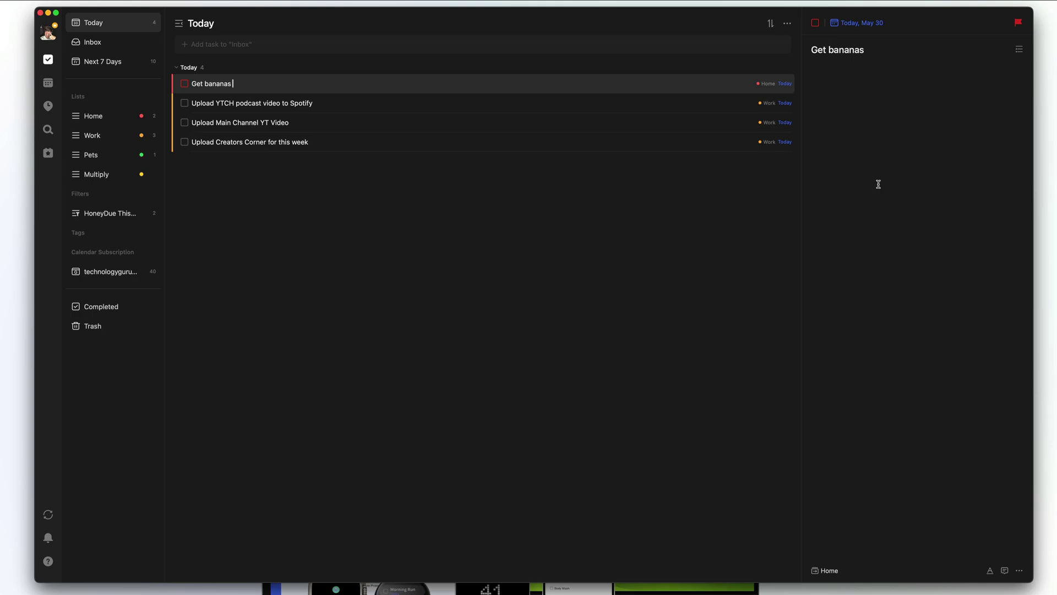
- Convert the "Get bananas" task into a checklist titled "Grocery Store" with the items "Banannas", "Apples" and "Pet food"
left_click(1019, 51)
type("Grocery Store")
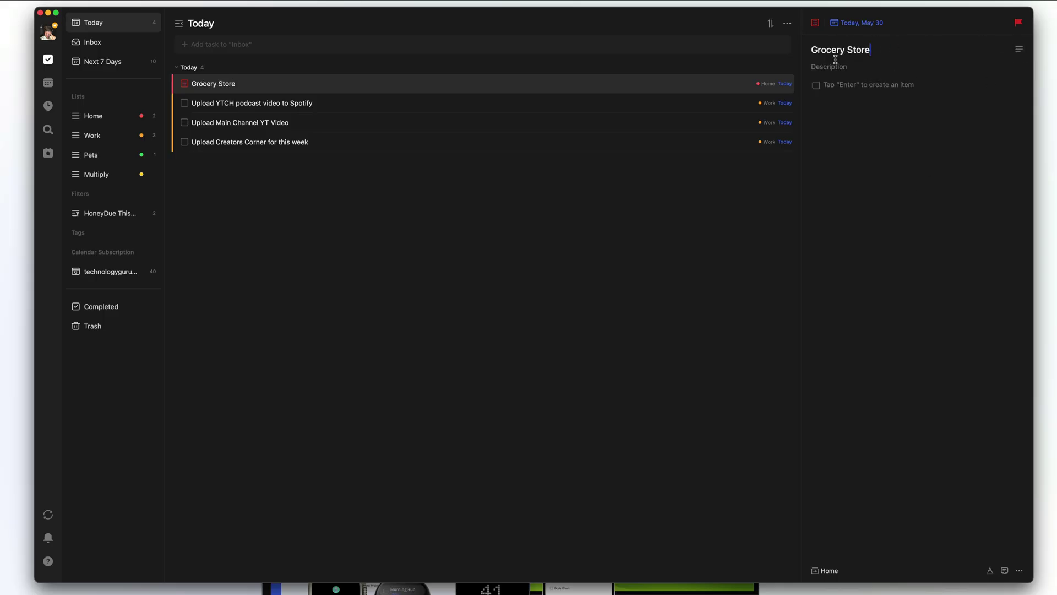
left_click(826, 87)
type("Banannas")
key("Return")
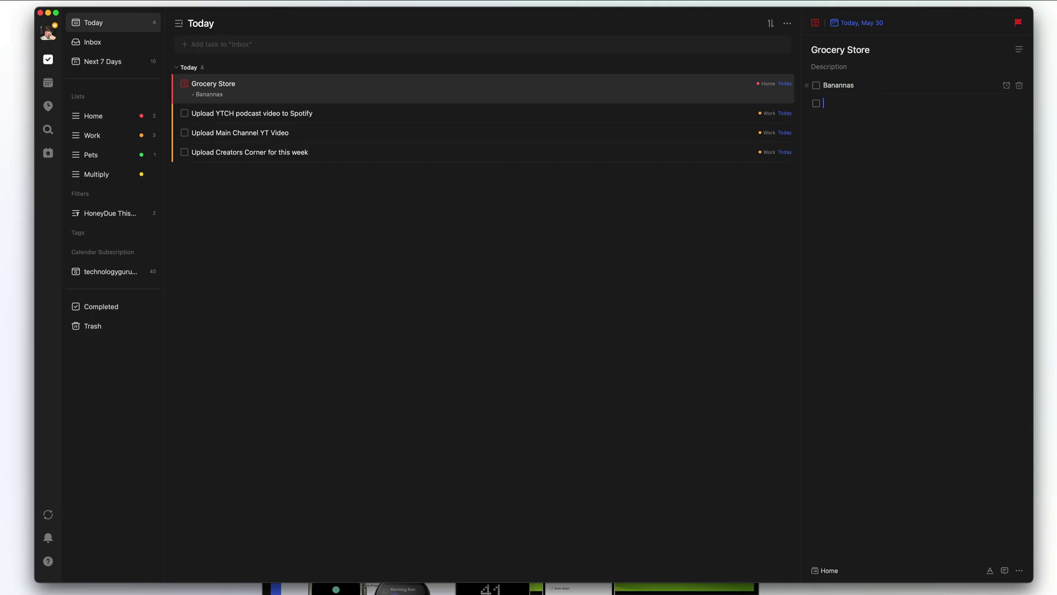
type("Apples")
key("Return")
type("Pet food")
key("Return")
- Check off the Apples and Pet food items in the Grocery Store checklist
left_click(256, 87)
double_click(267, 85)
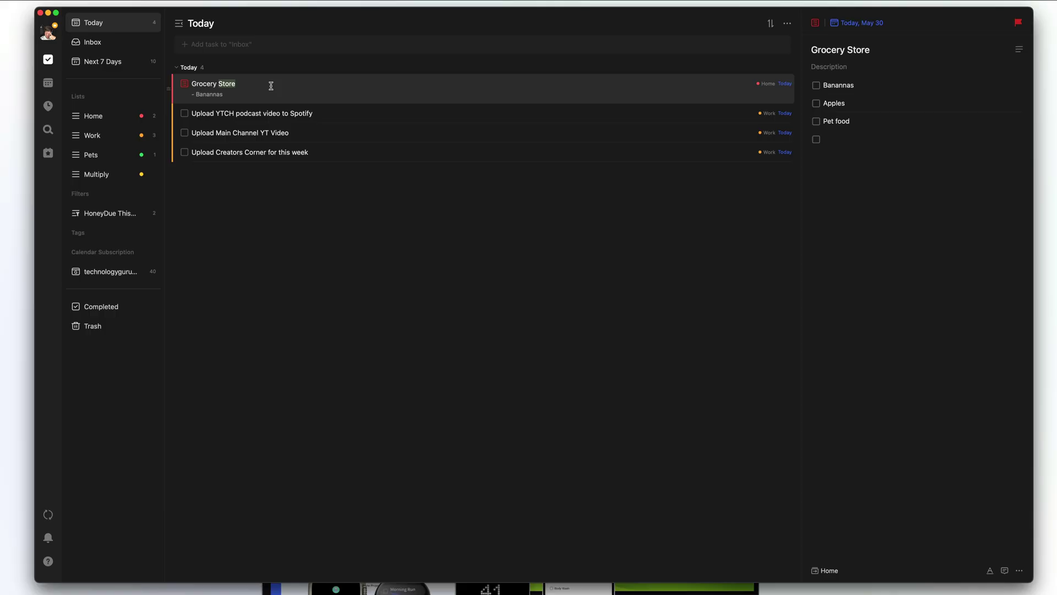
left_click_drag(814, 141, 820, 109)
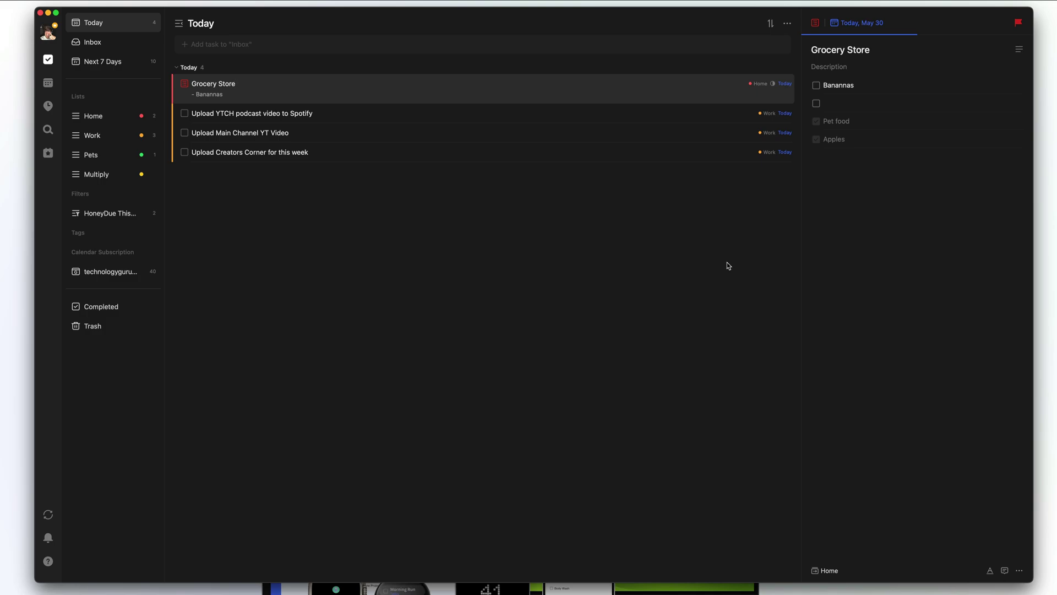
- Preview the Today tasks as cards in the board-style view and return to the list view
left_click(787, 26)
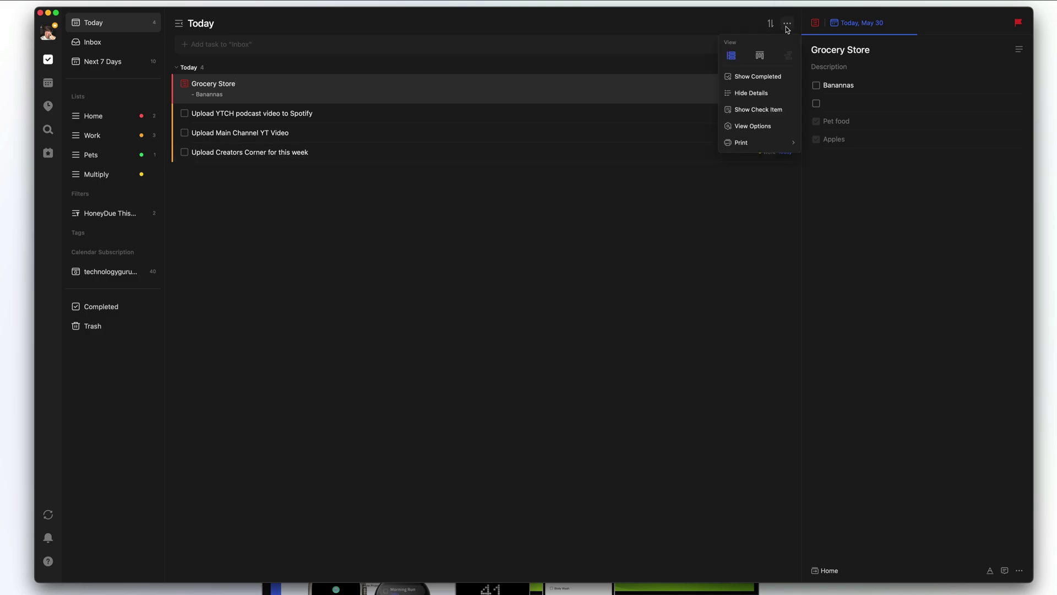
left_click(761, 56)
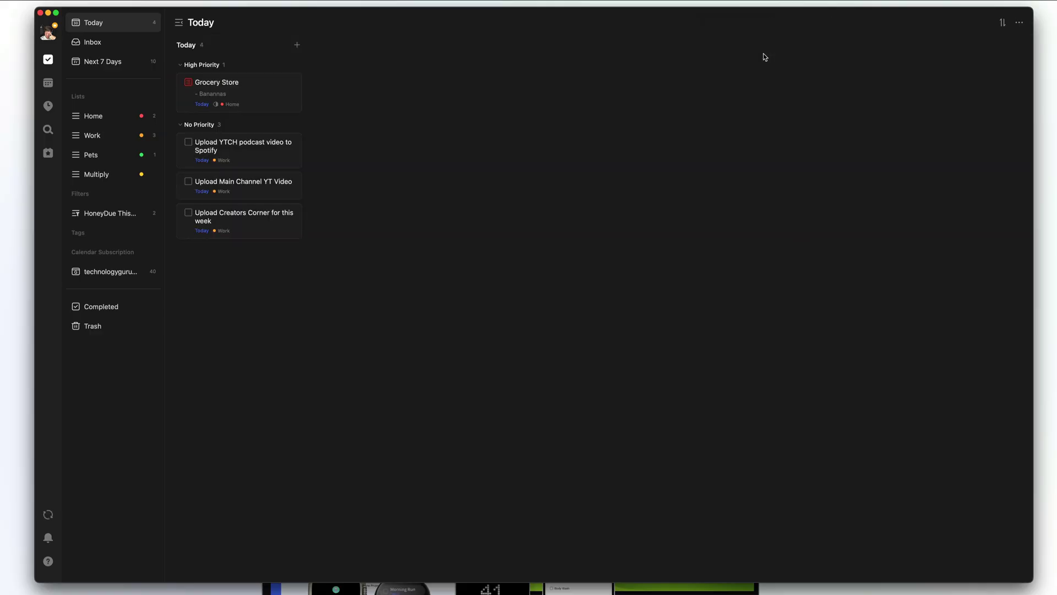
left_click(1019, 22)
left_click(963, 56)
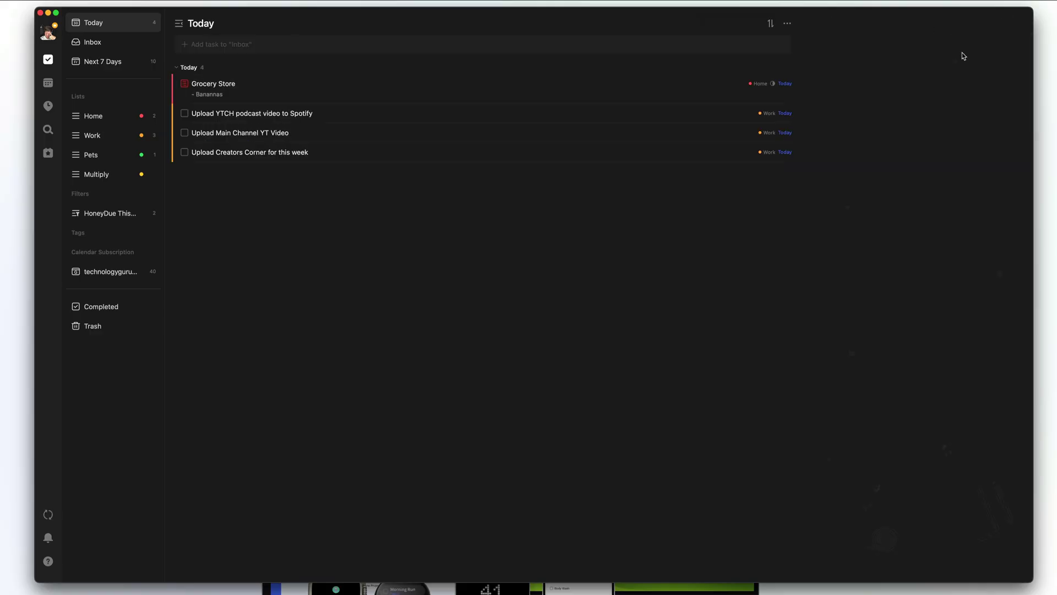
- Set the task detail layout to Pop-up and open the details of "Upload YTCH podcast video to Spotify"
left_click(787, 23)
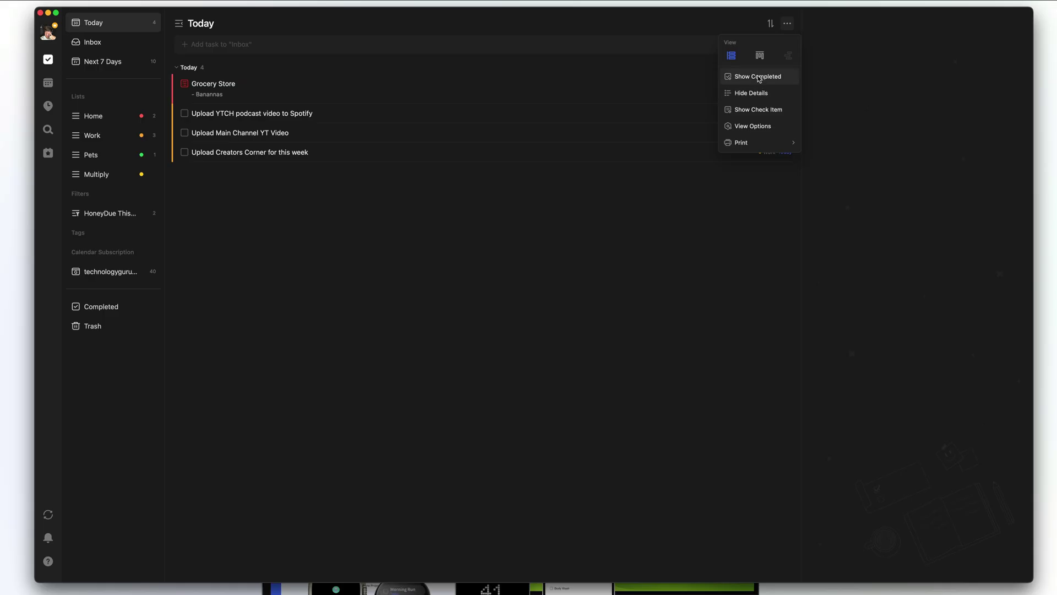
left_click(758, 126)
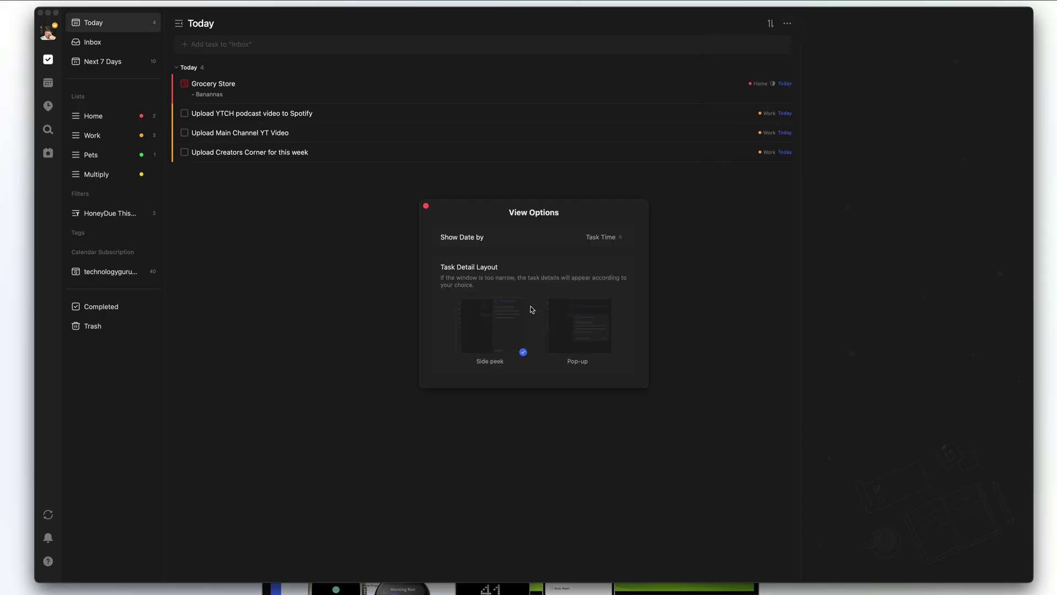
left_click(584, 337)
left_click(426, 206)
left_click(349, 114)
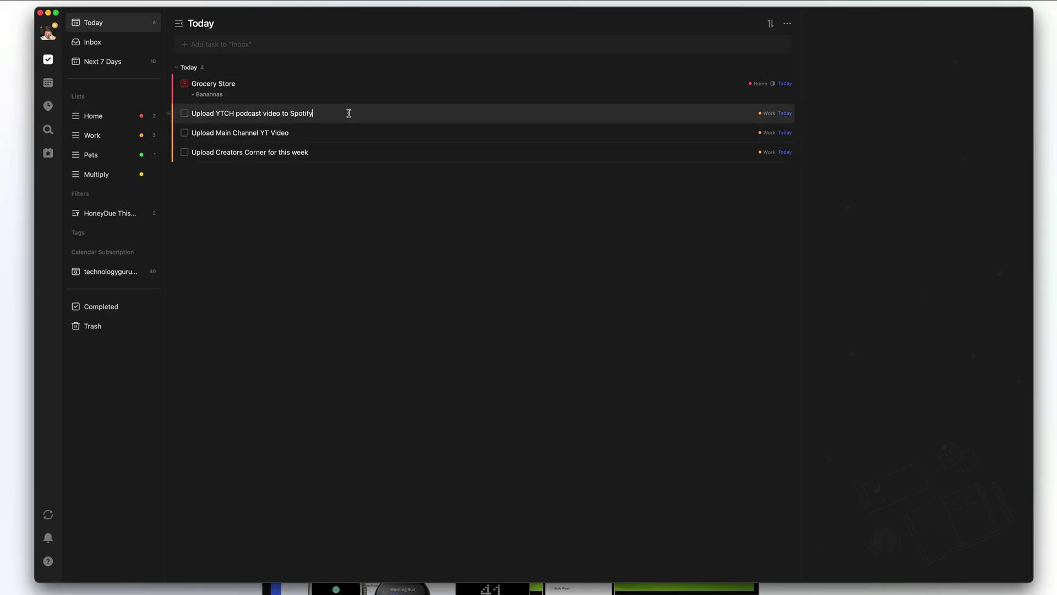
double_click(348, 112)
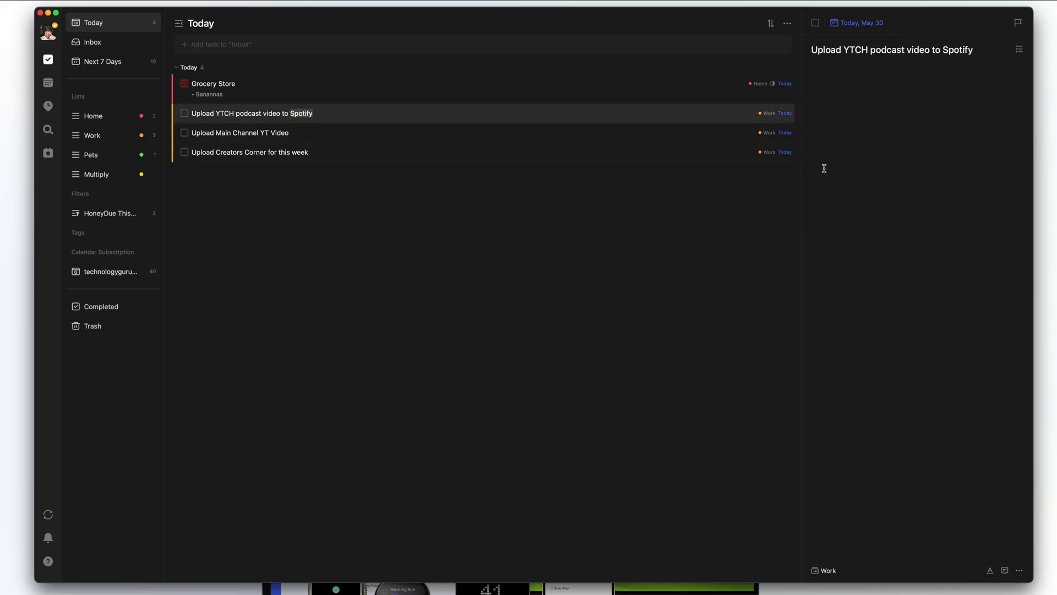
- Set the task detail layout in the Today list's view options to Side peek
left_click(787, 24)
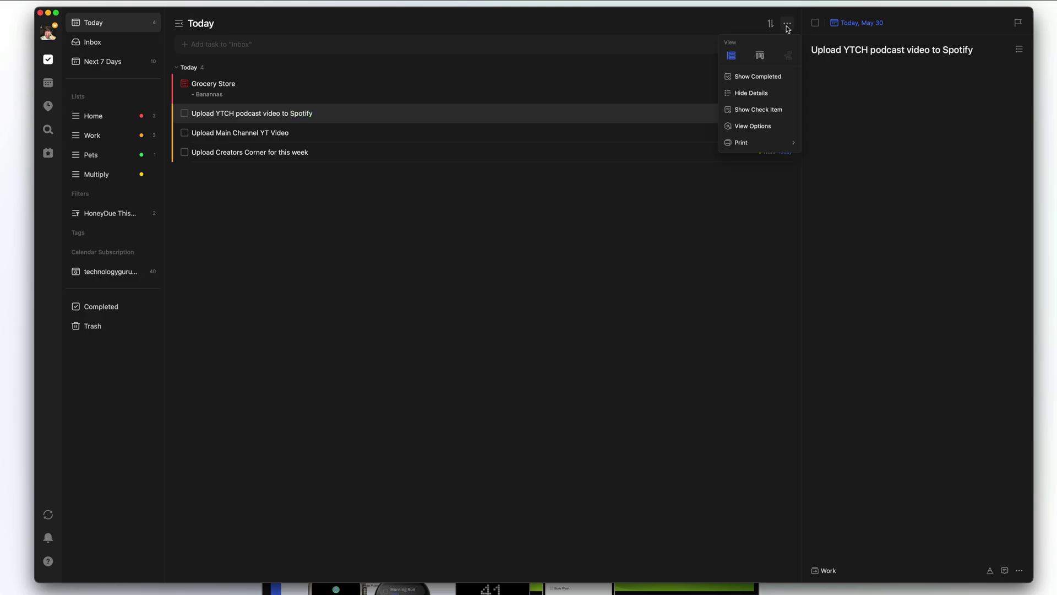
left_click(754, 126)
left_click(487, 341)
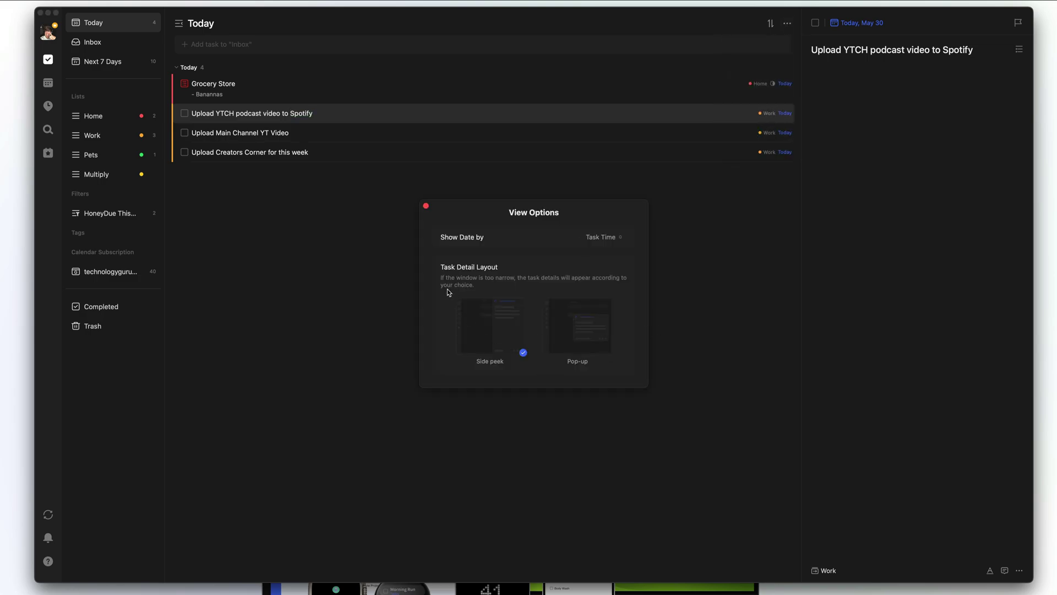
left_click(426, 206)
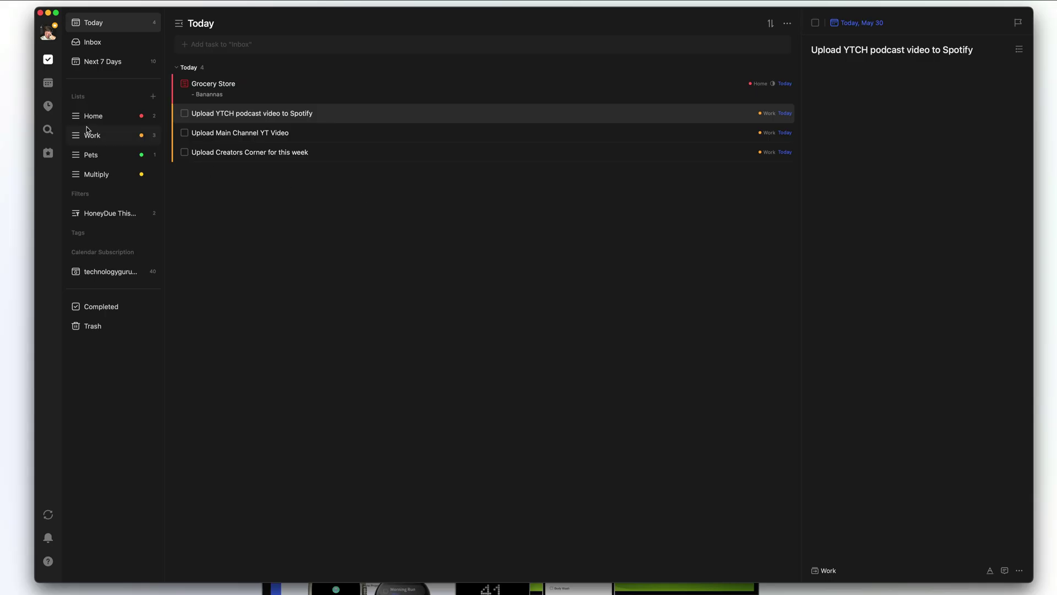
- View the HoneyDue This Week filter and start a new filter, looking at the Advanced mode before returning to Normal
left_click(103, 213)
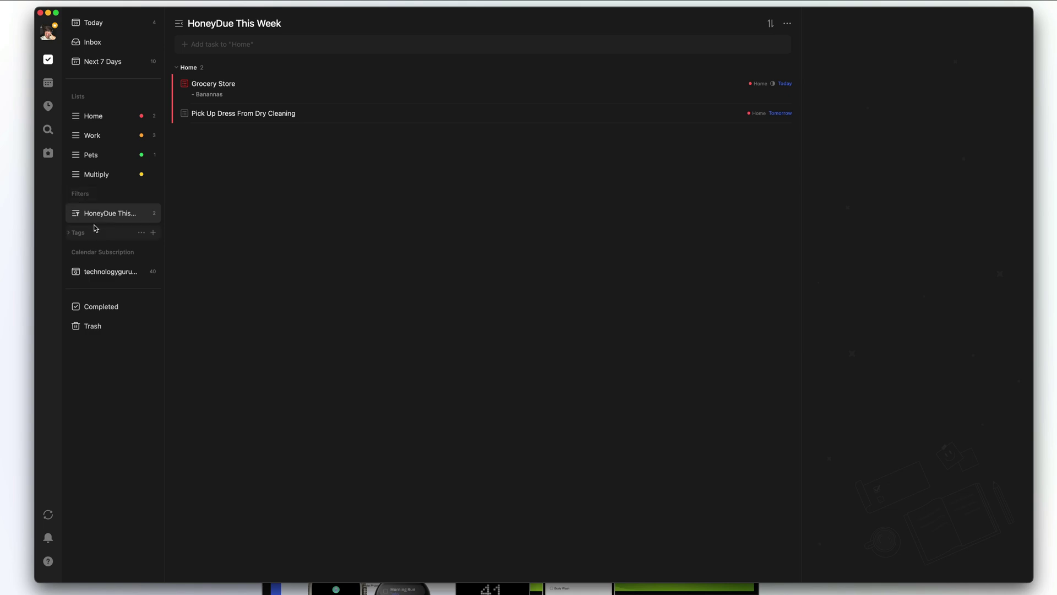
left_click(154, 194)
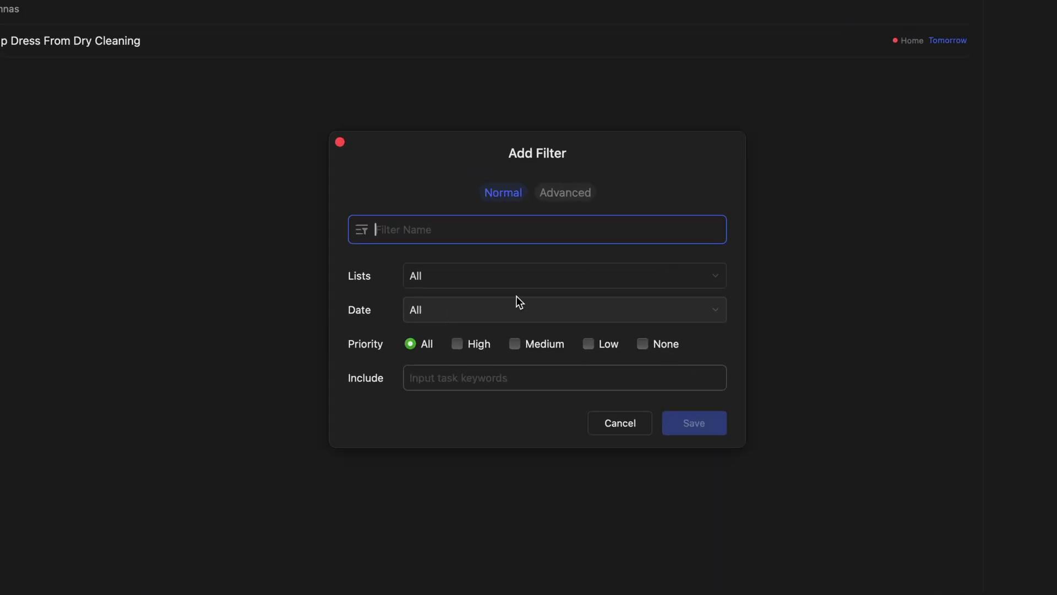
left_click(564, 197)
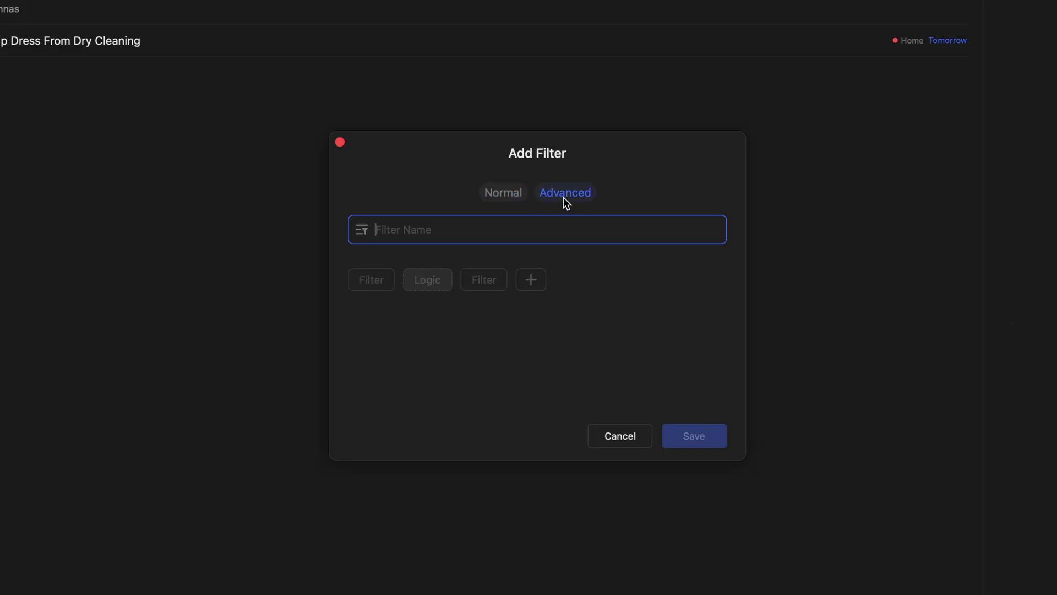
left_click(518, 193)
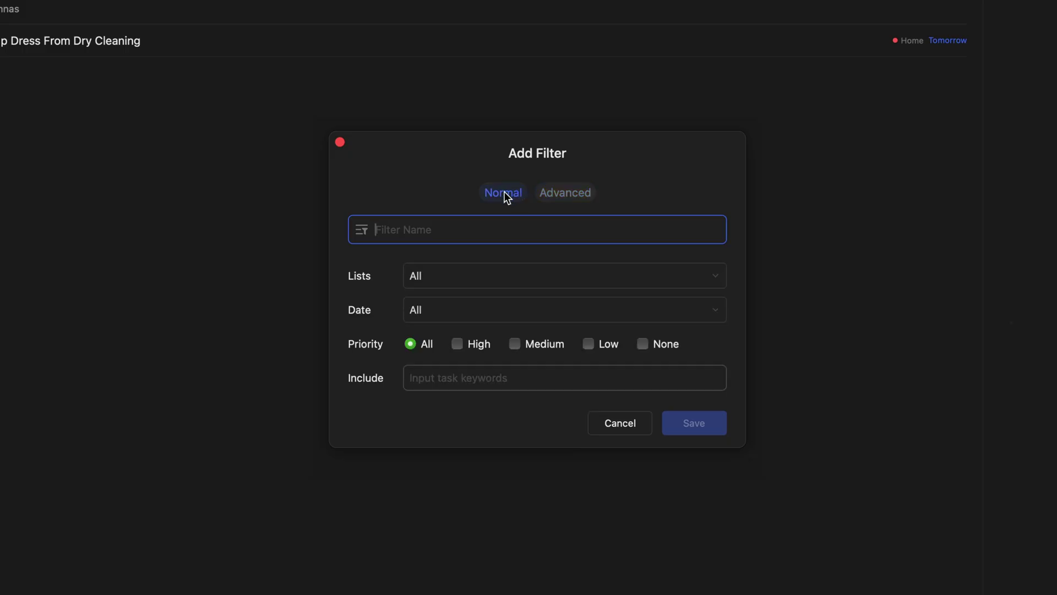
- Name the new filter "Sandy" and restrict it to the Pets list
type("P")
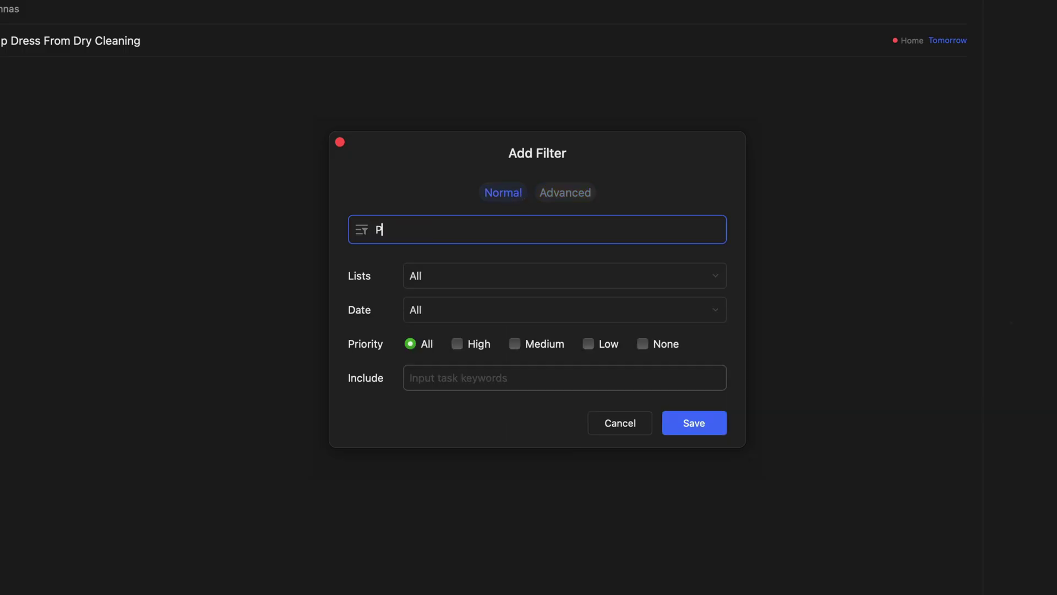
type("a")
key("BackSpace")
key("BackSpace")
type("Sandy")
left_click(486, 273)
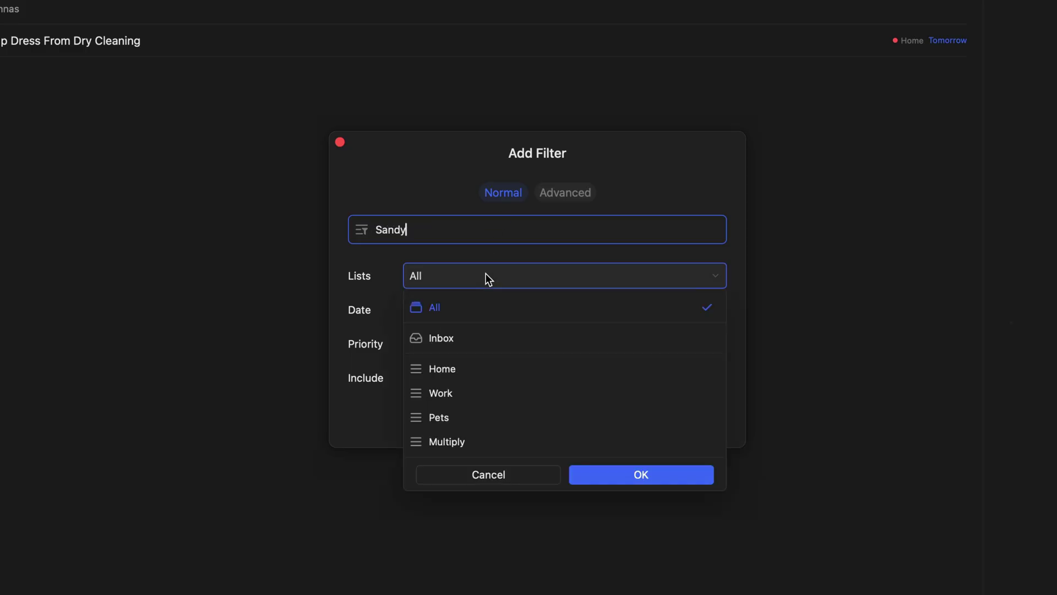
left_click(449, 416)
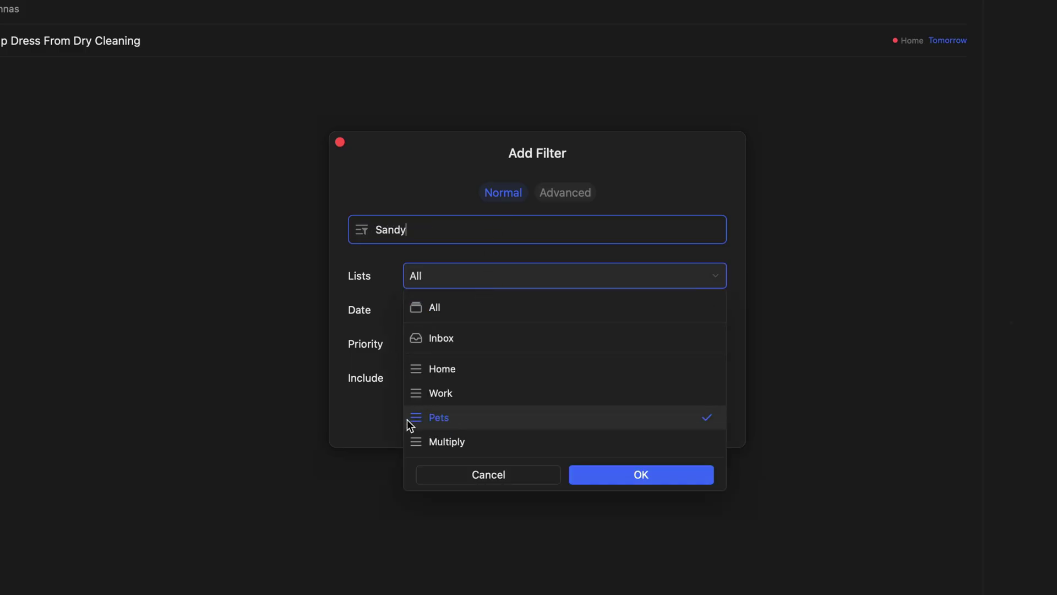
left_click(608, 477)
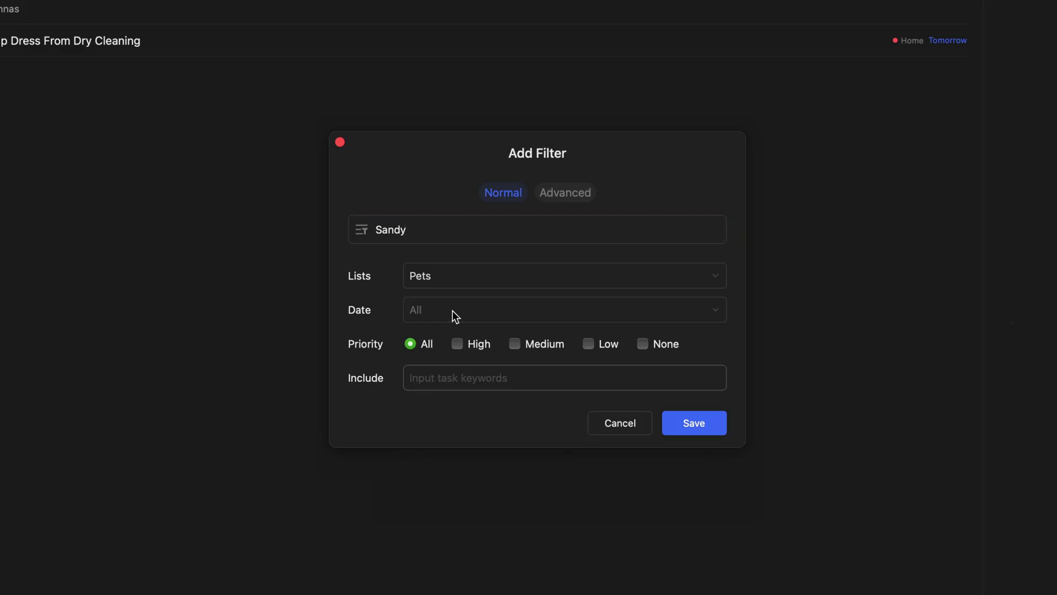
- Limit the filter to High priority tasks that include the keyword "Sandy" and save it
left_click(458, 345)
left_click(465, 377)
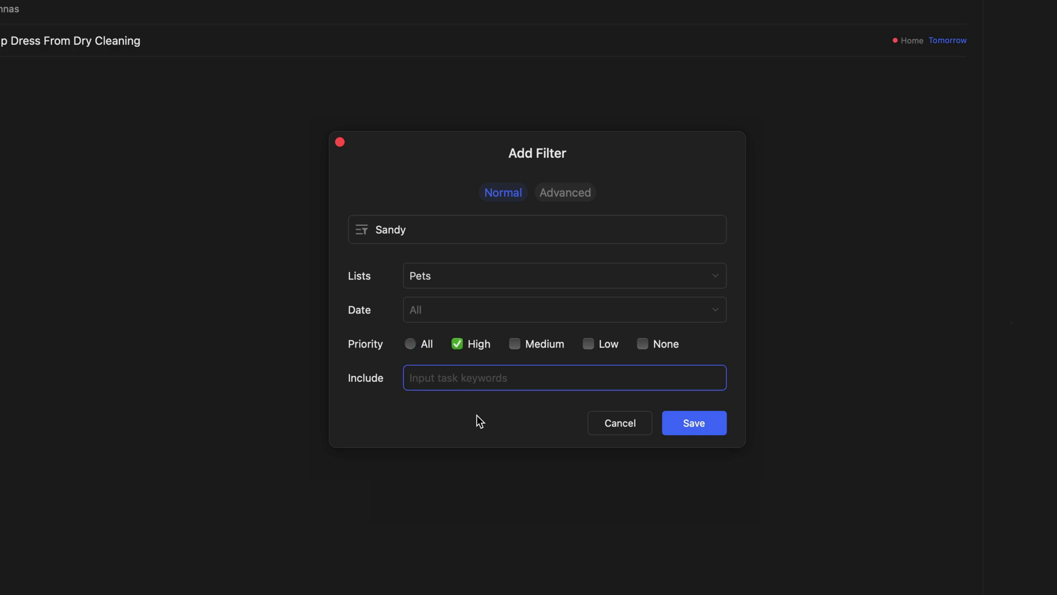
type("Sandy")
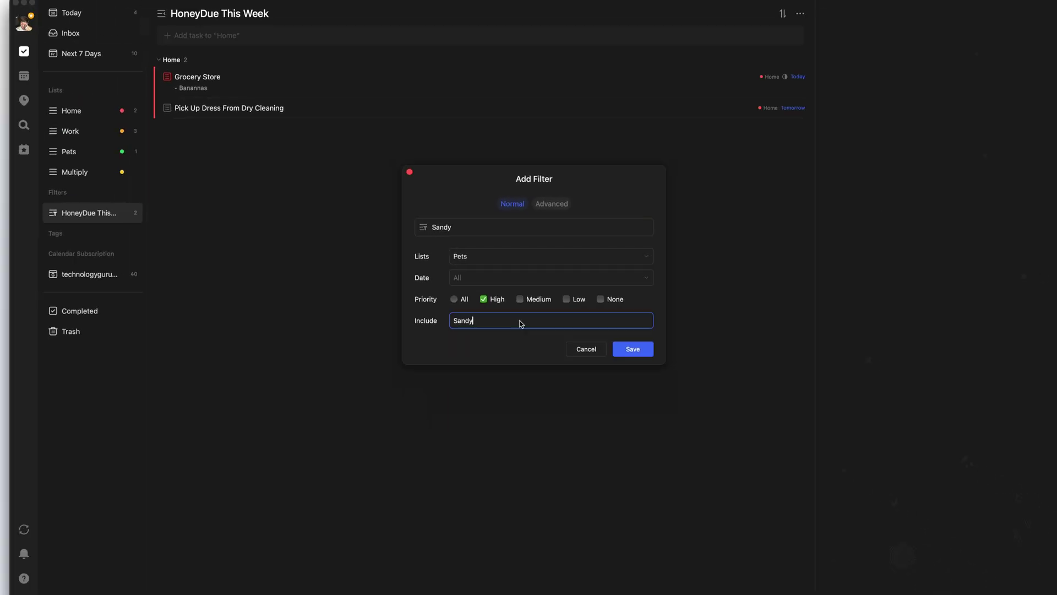
left_click(633, 349)
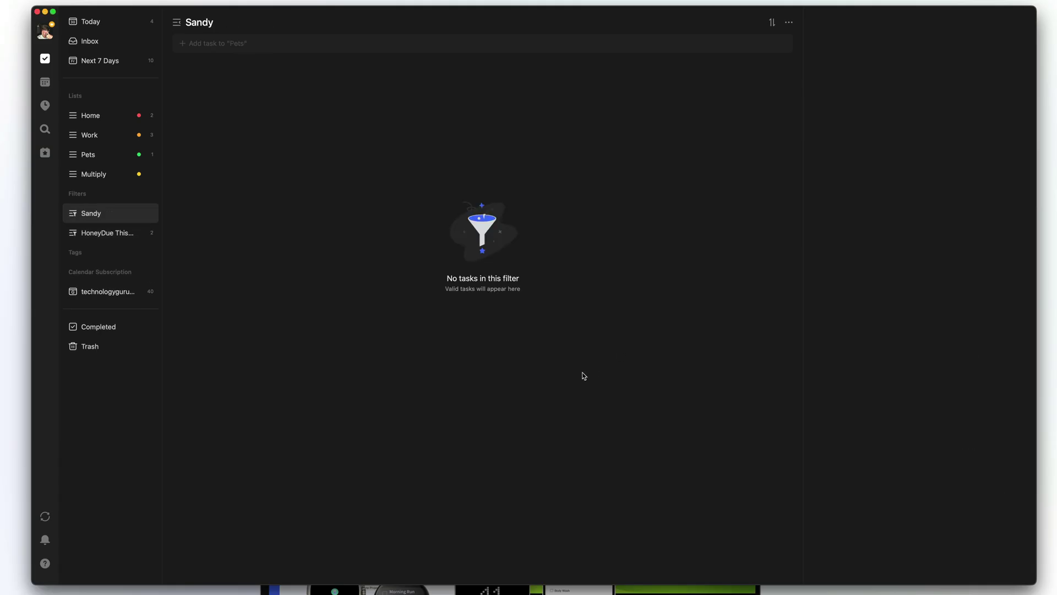
- Add a high-priority task titled "Sandy" to the Inbox
left_click(106, 40)
key("alt+super+a")
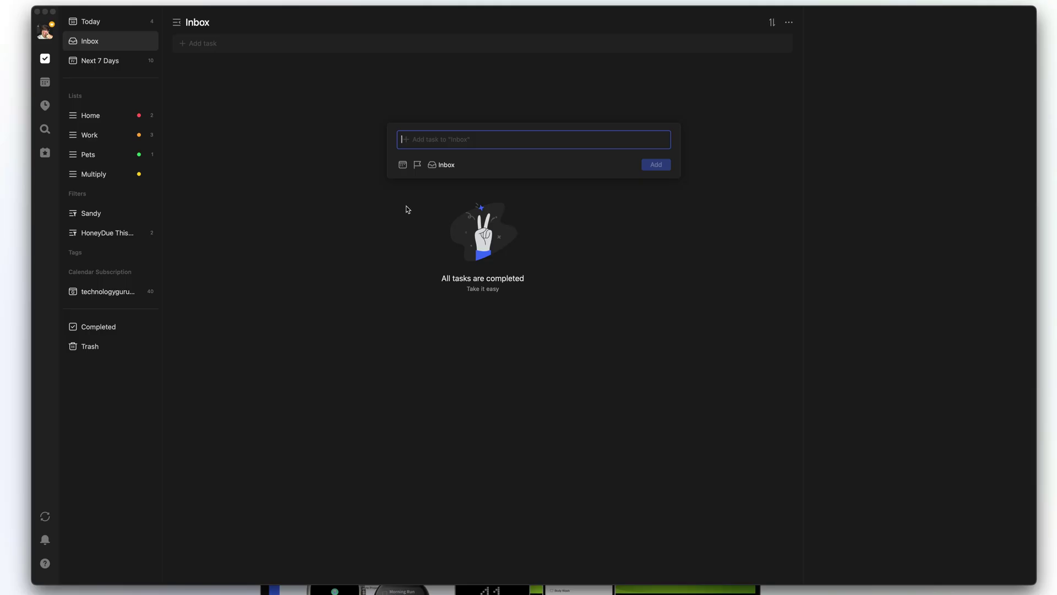
type("Sandy")
left_click(418, 164)
left_click(426, 179)
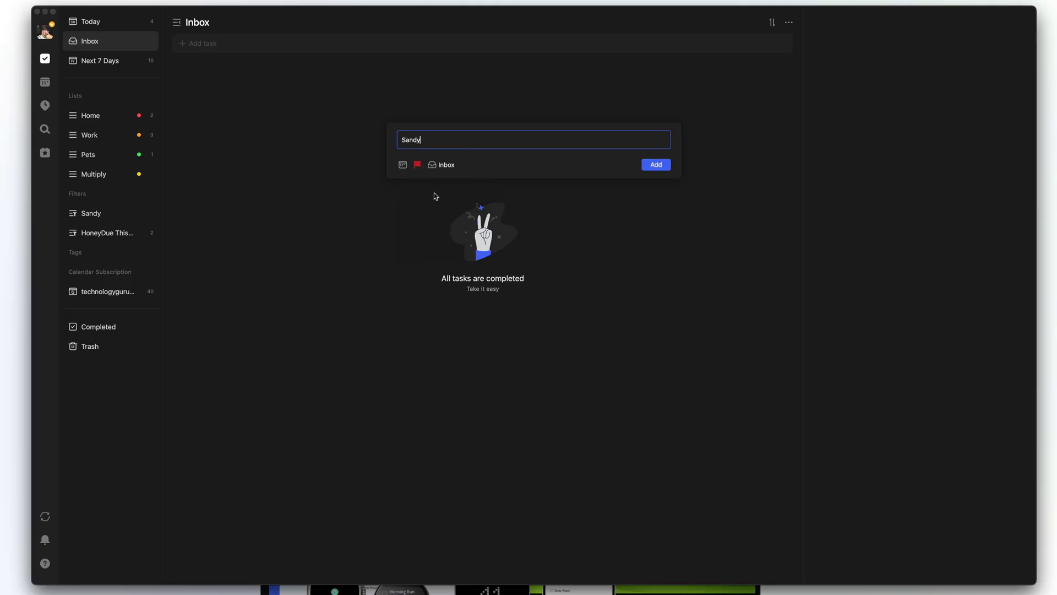
left_click(649, 166)
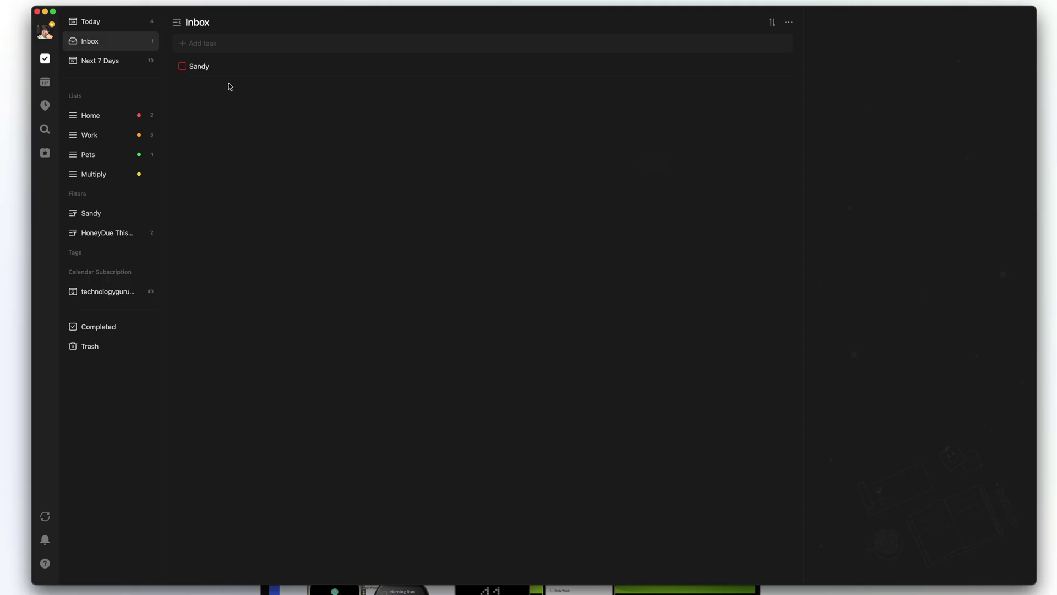
- Move the "Sandy" task from the Inbox to the Pets list and open the Sandy filter
left_click_drag(170, 71, 85, 155)
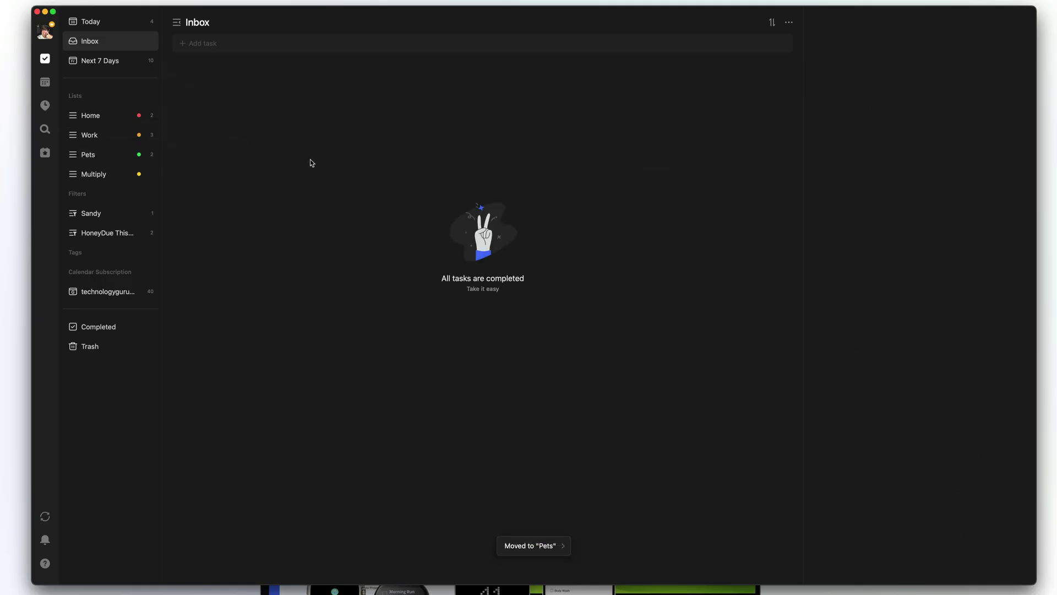
left_click(115, 214)
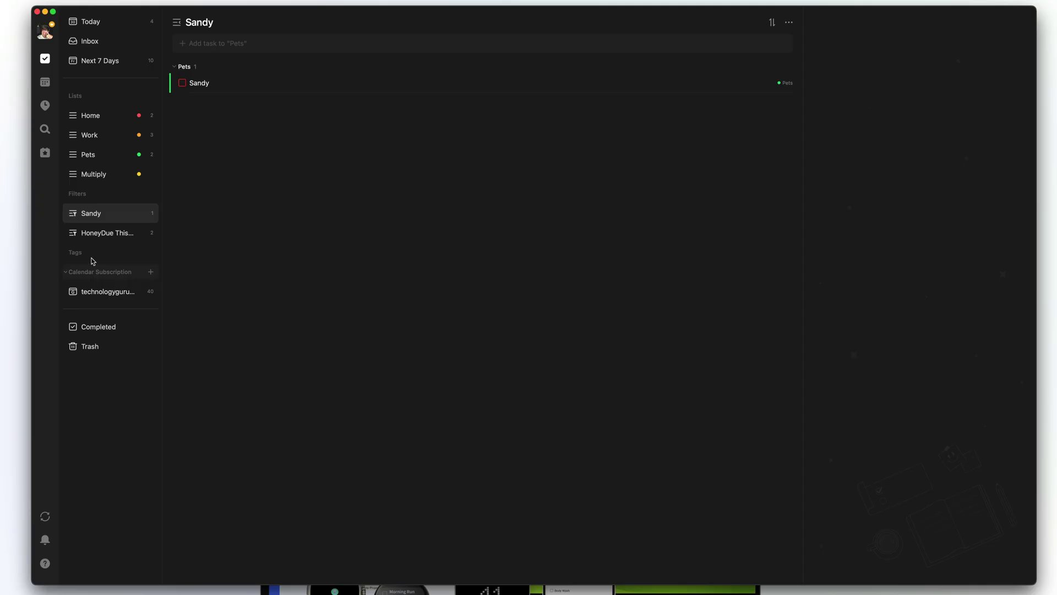
- Create a red tag named "youtube" with no parent tag
mouse_move(104, 255)
left_click(65, 252)
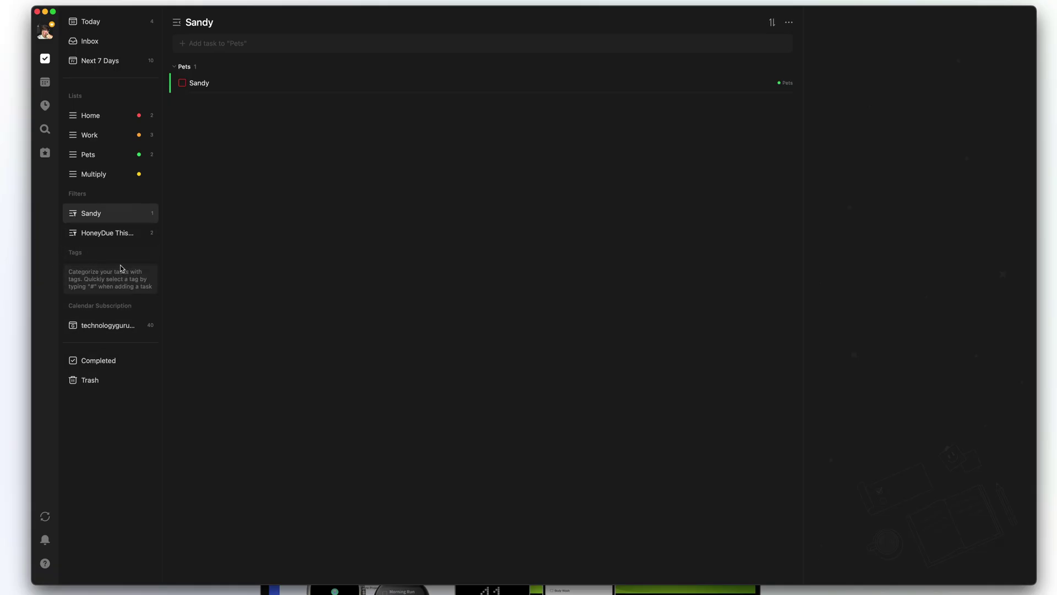
left_click(150, 254)
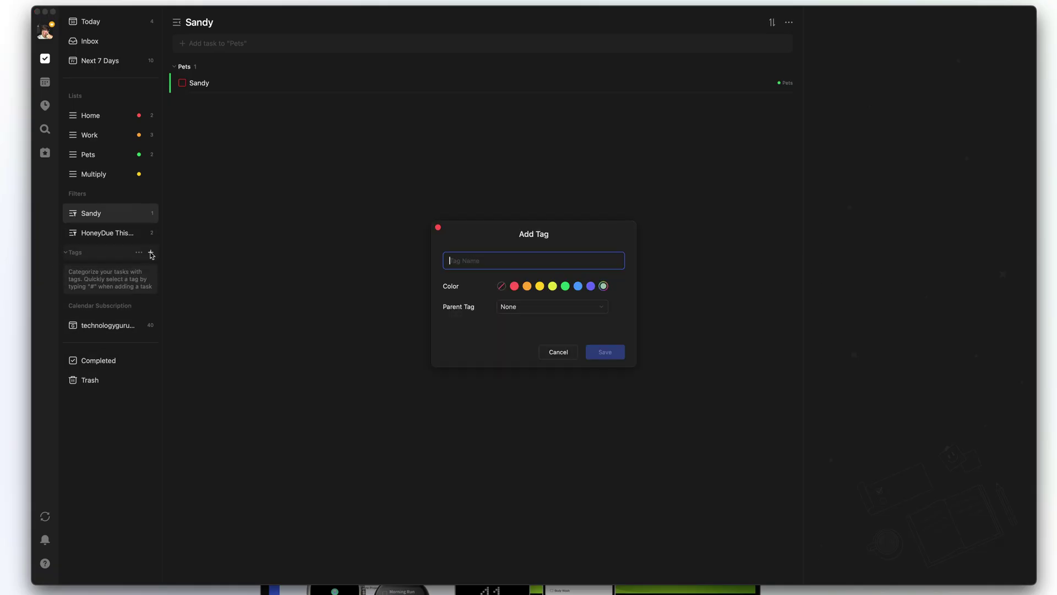
type("youtube")
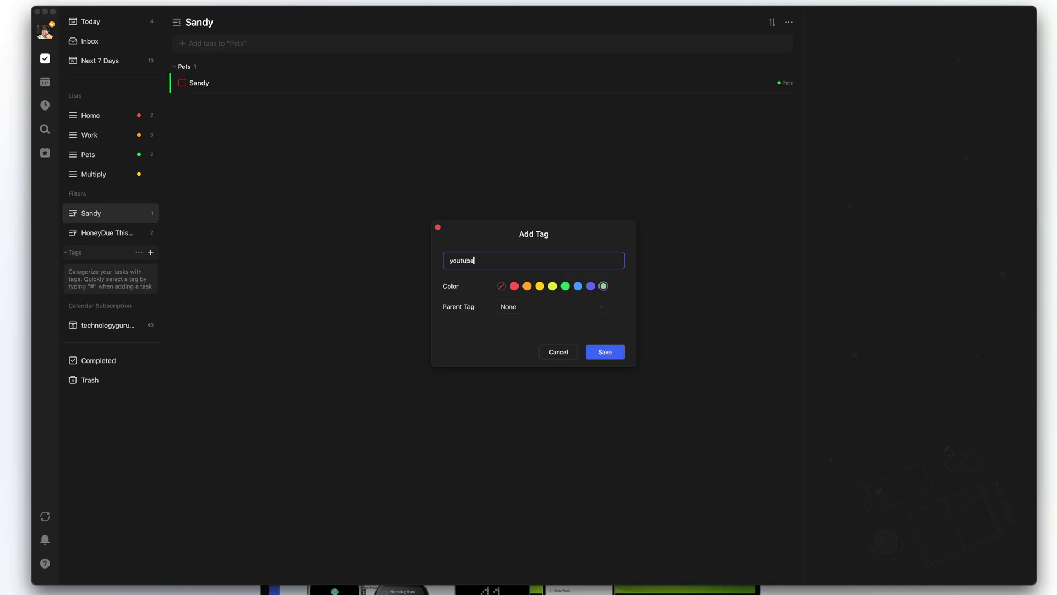
left_click(515, 286)
left_click(518, 310)
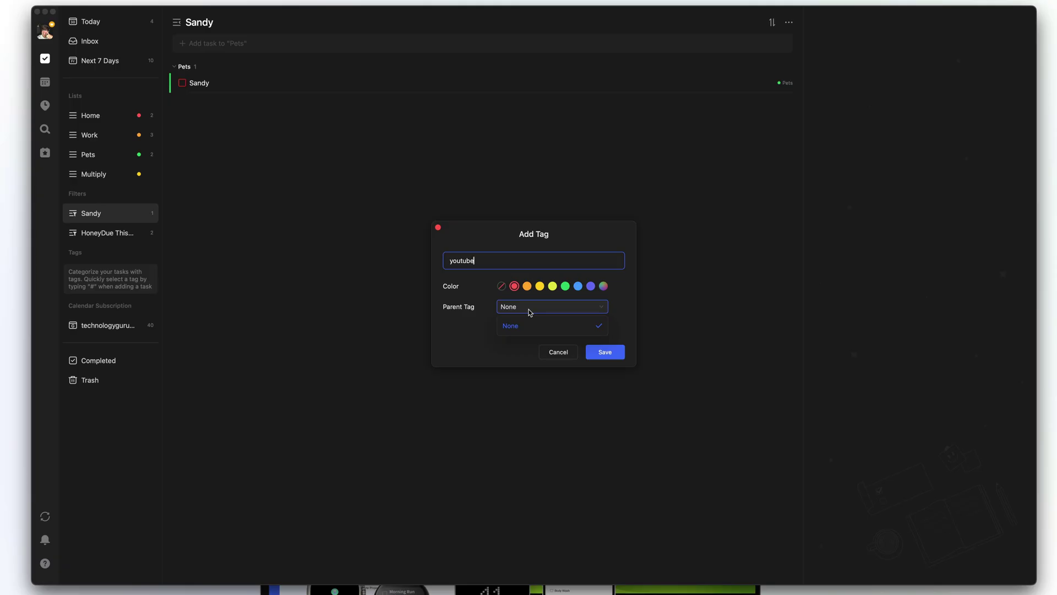
left_click(511, 325)
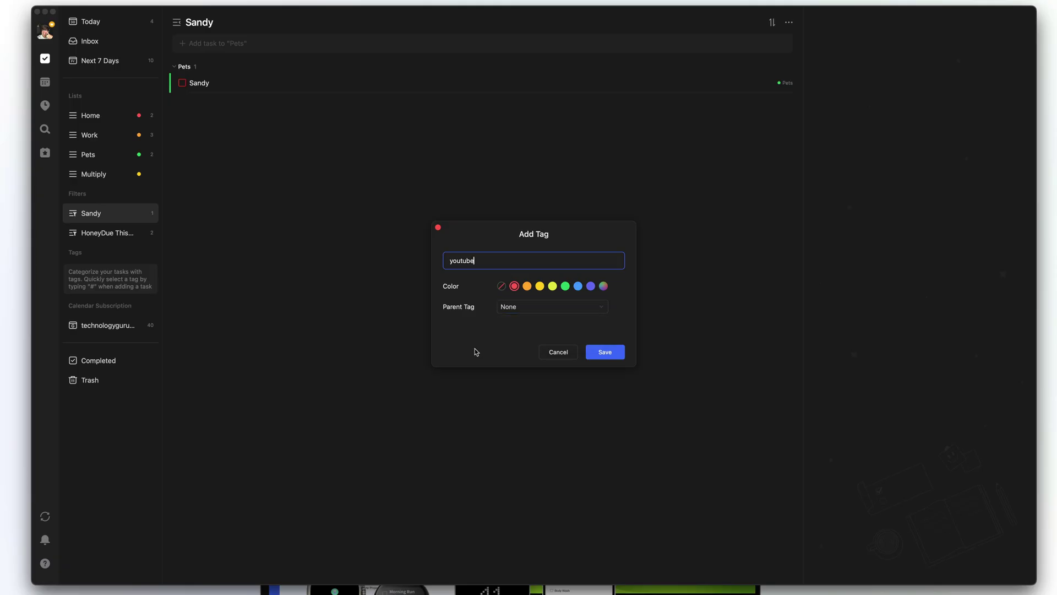
left_click(609, 354)
- Assign the "youtube" tag to the "Sandy" task from its description
left_click(272, 84)
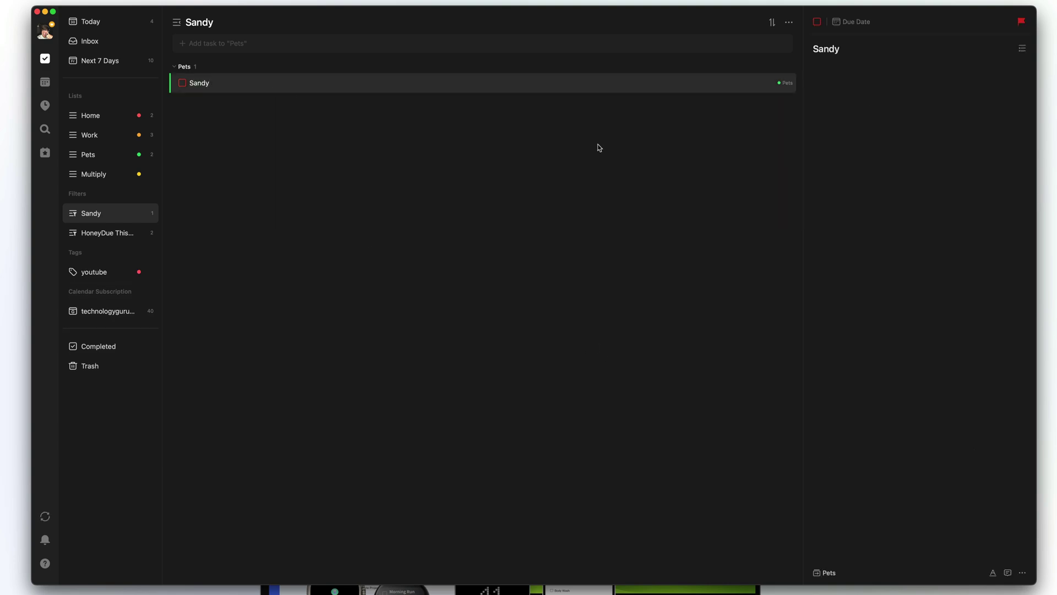
left_click(846, 138)
type("#you")
key("Return")
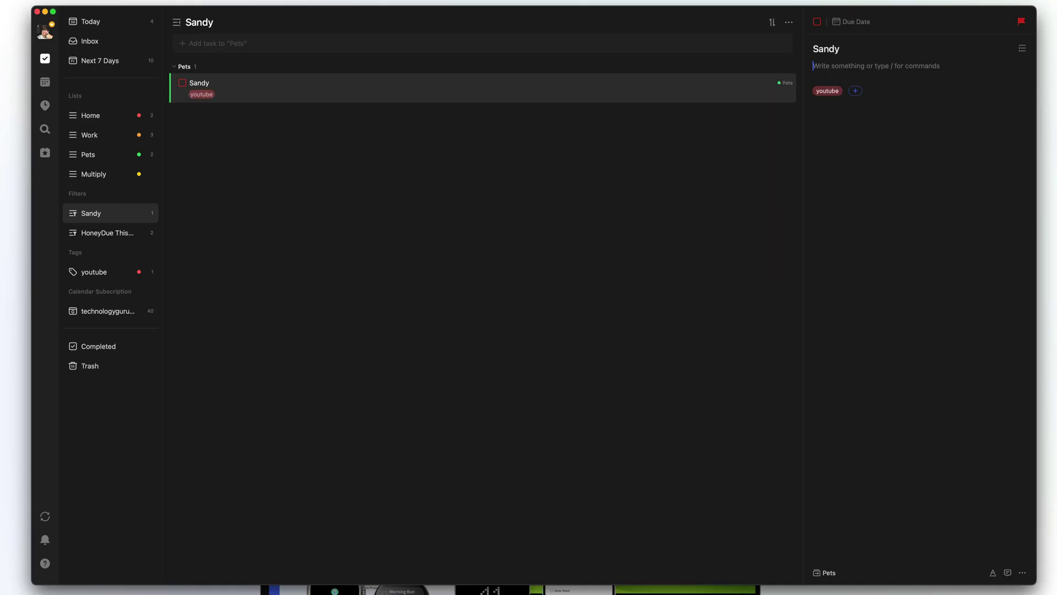
left_click(857, 91)
left_click(857, 91)
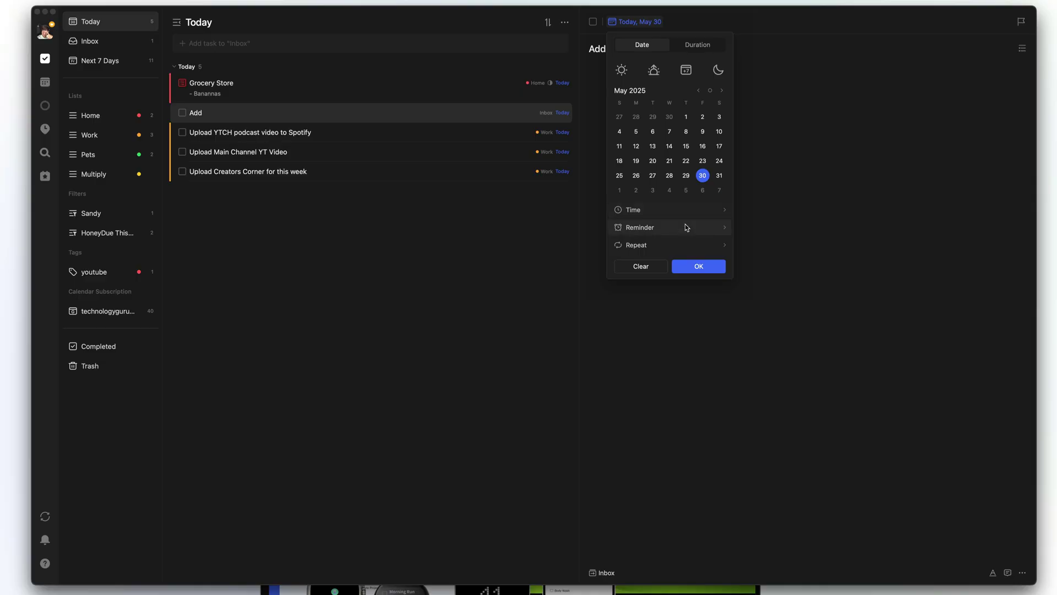
- Open the repeat options in the due date settings of the "Add" task
left_click(655, 244)
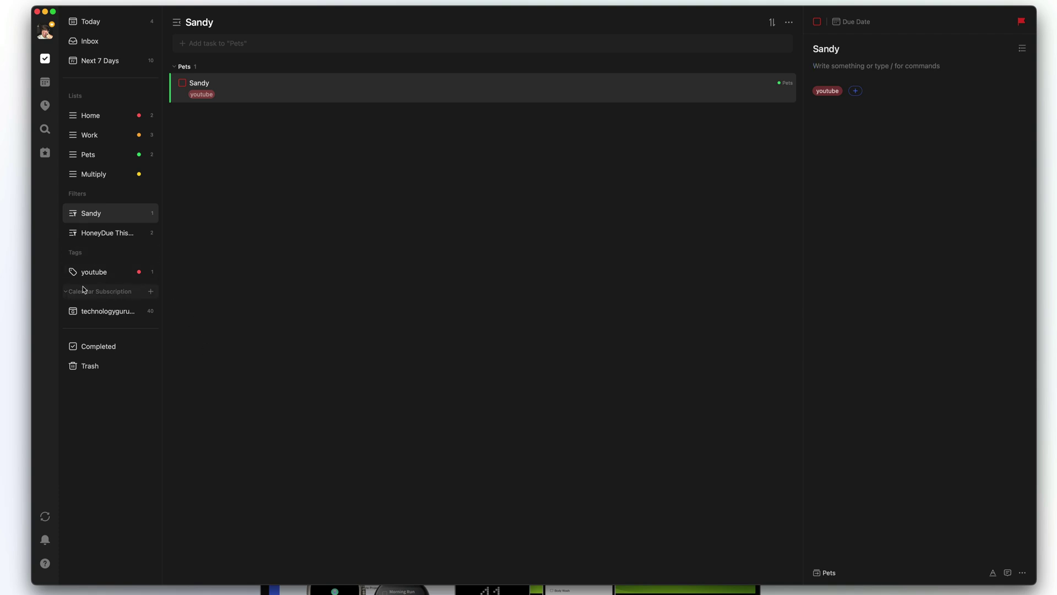
- Look through the calendar subscription sources, open the Google Calendar subscription as far as the account choice, and return to TickTick
left_click(150, 291)
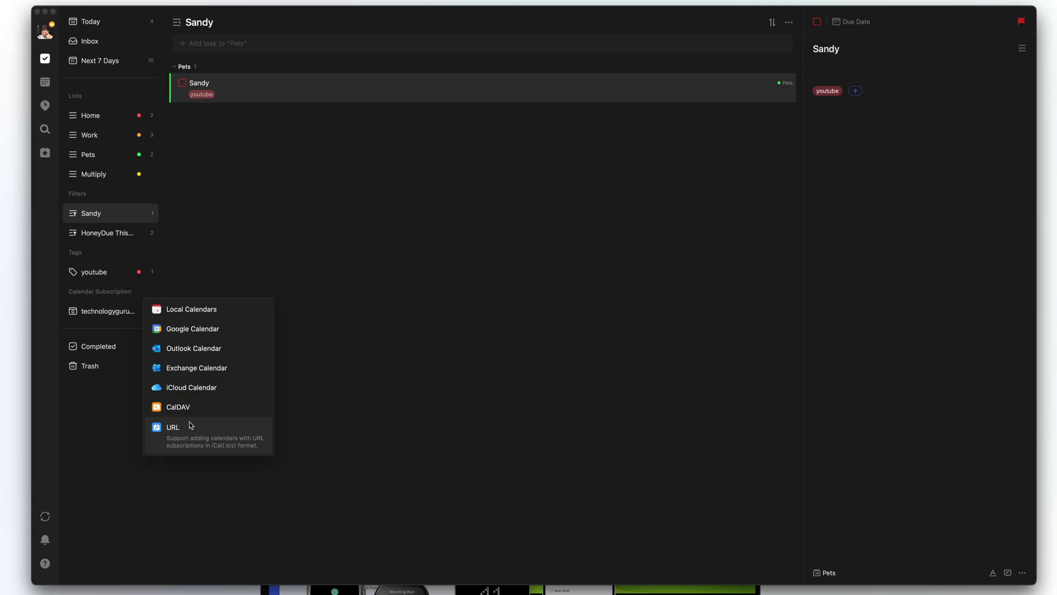
left_click(213, 330)
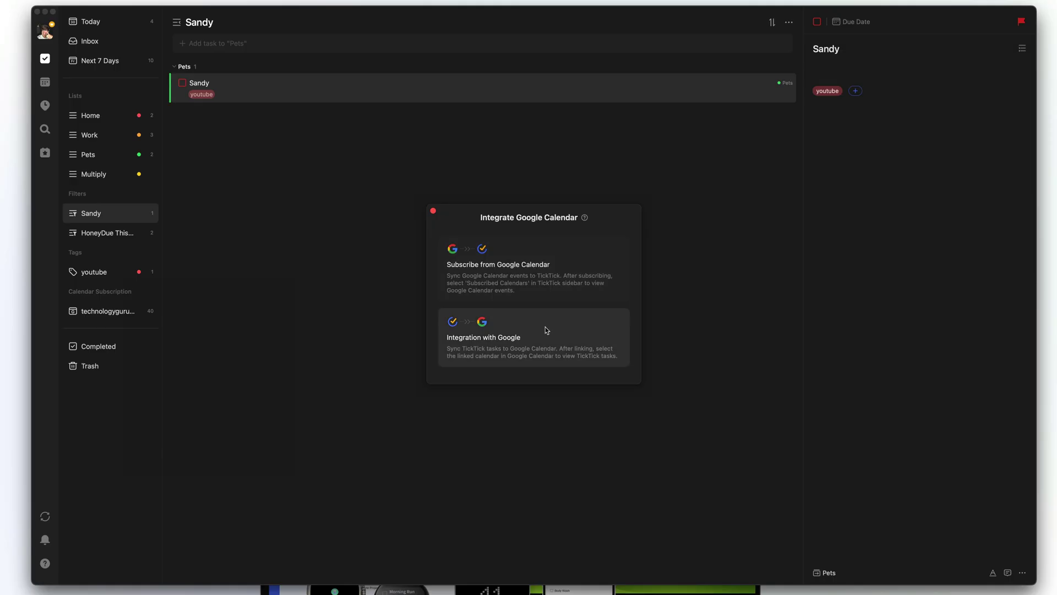
left_click(521, 292)
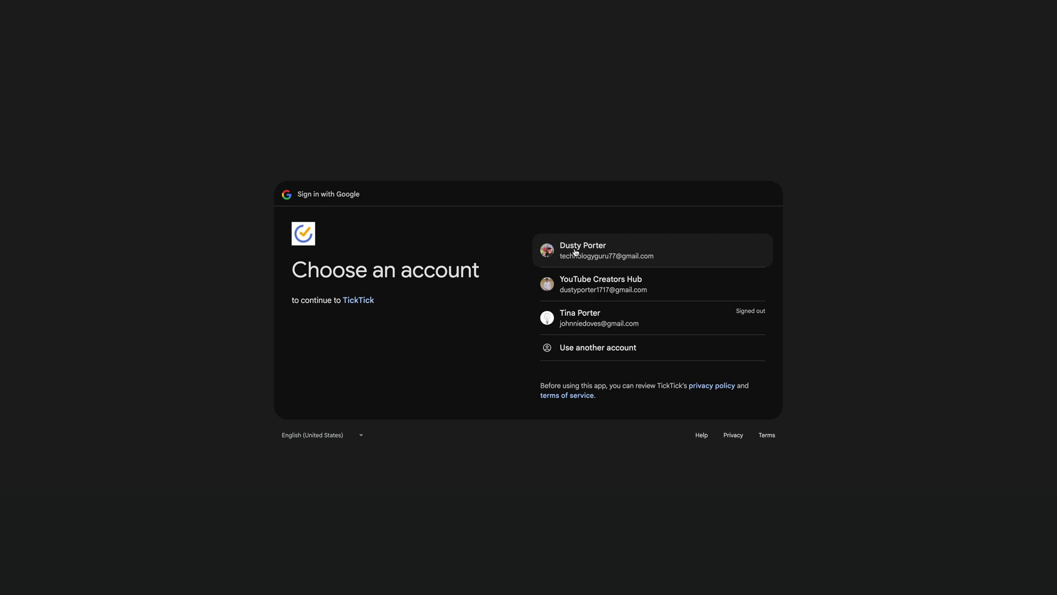
key("super+Tab")
key("super+shift+Tab")
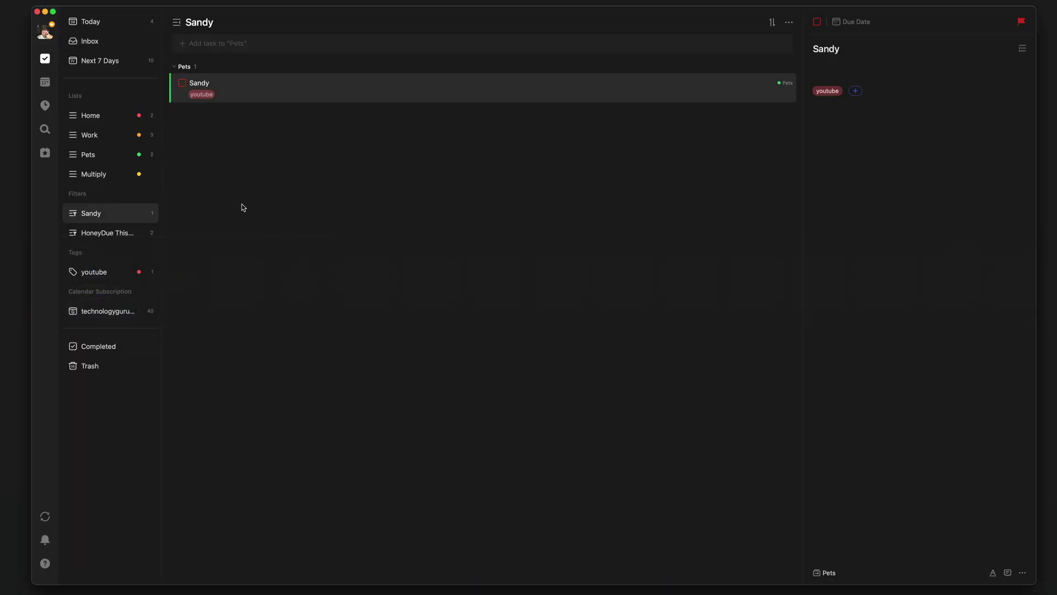
- View the subscribed Google calendar's events and switch from the Today tasks to the monthly calendar view
left_click(100, 313)
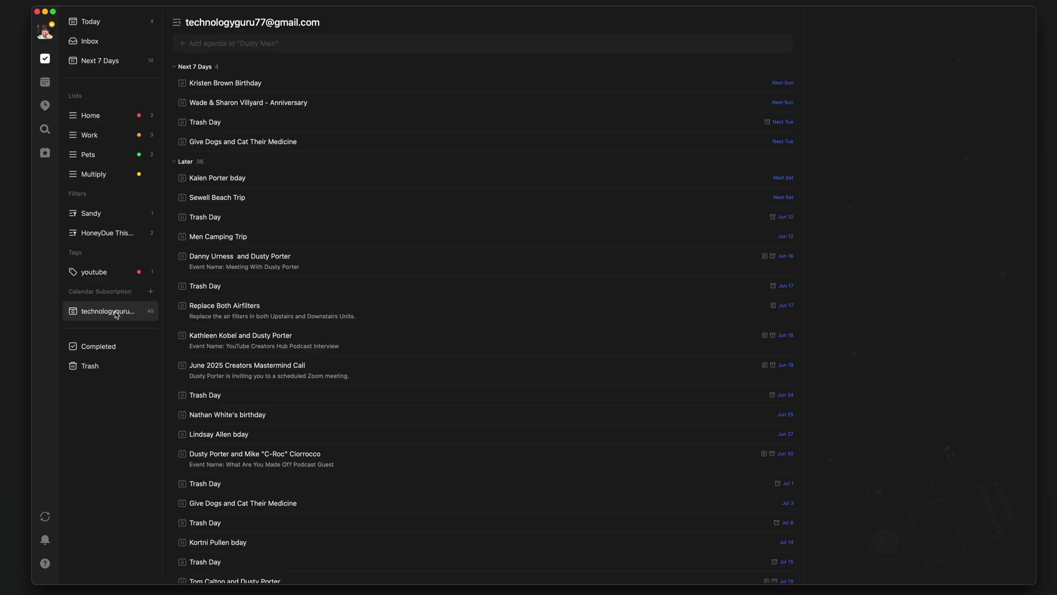
left_click(88, 24)
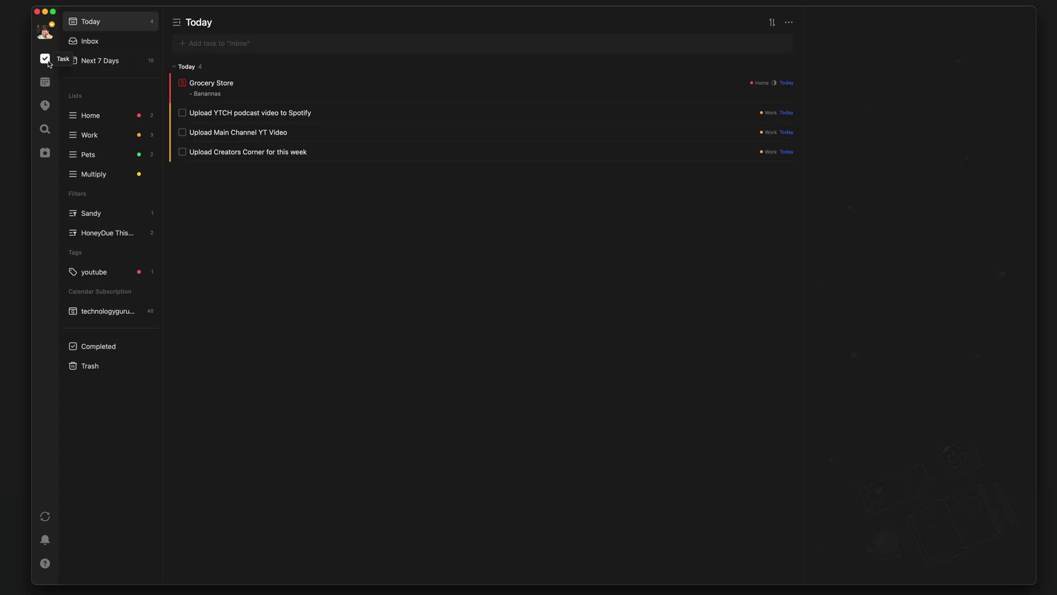
left_click(45, 82)
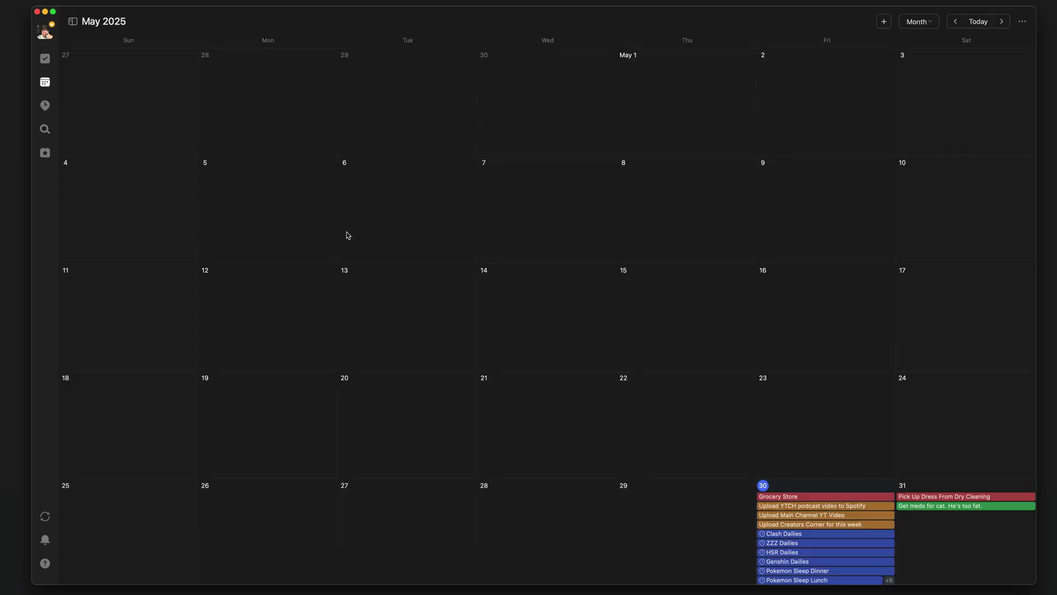
- View the June 2025 calendar and look at the form for adding a new task without creating one
left_click(1002, 22)
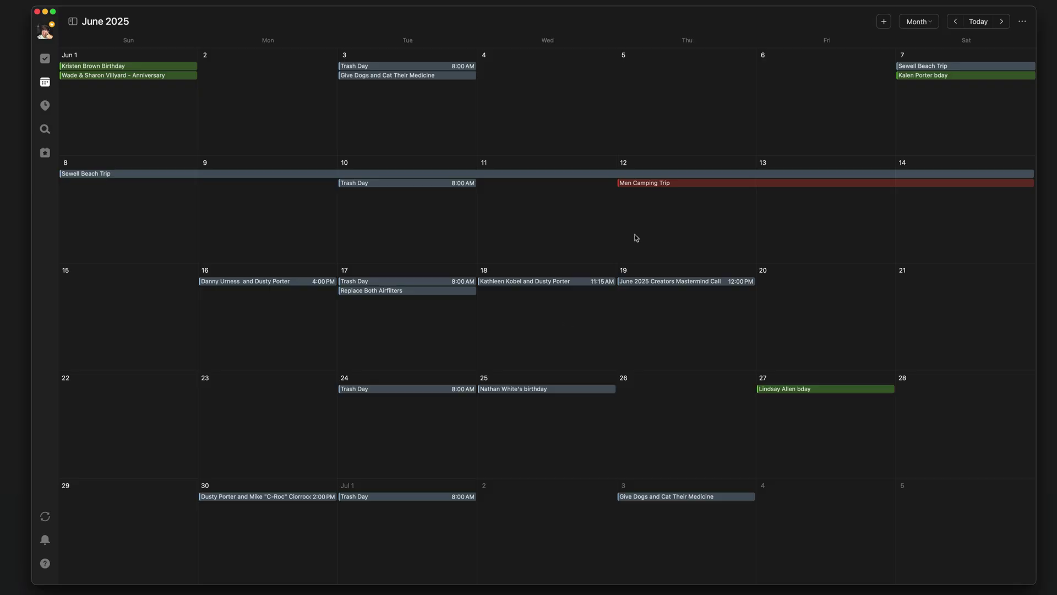
left_click(884, 22)
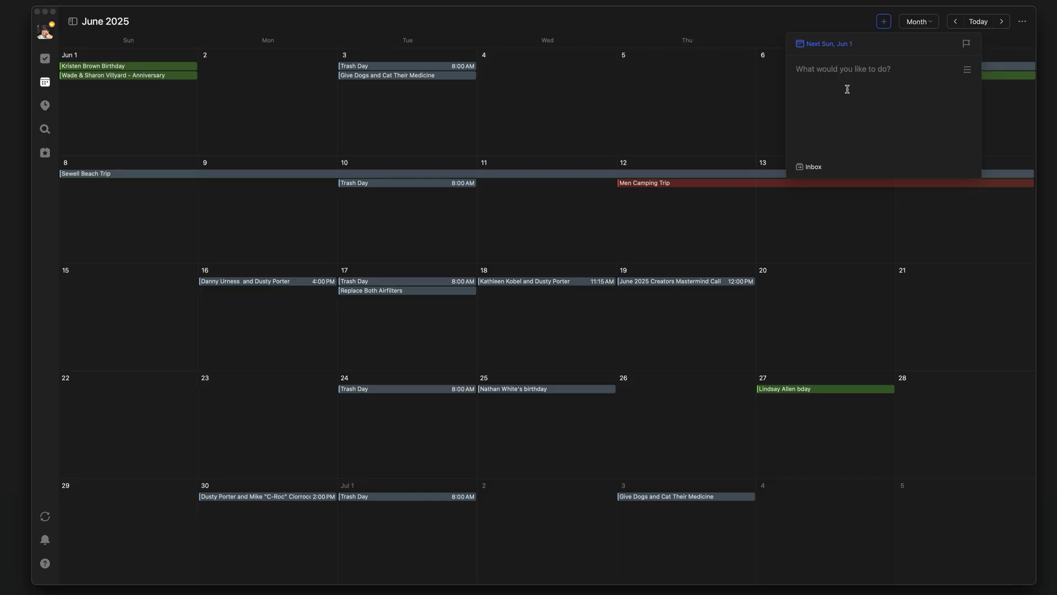
left_click(778, 31)
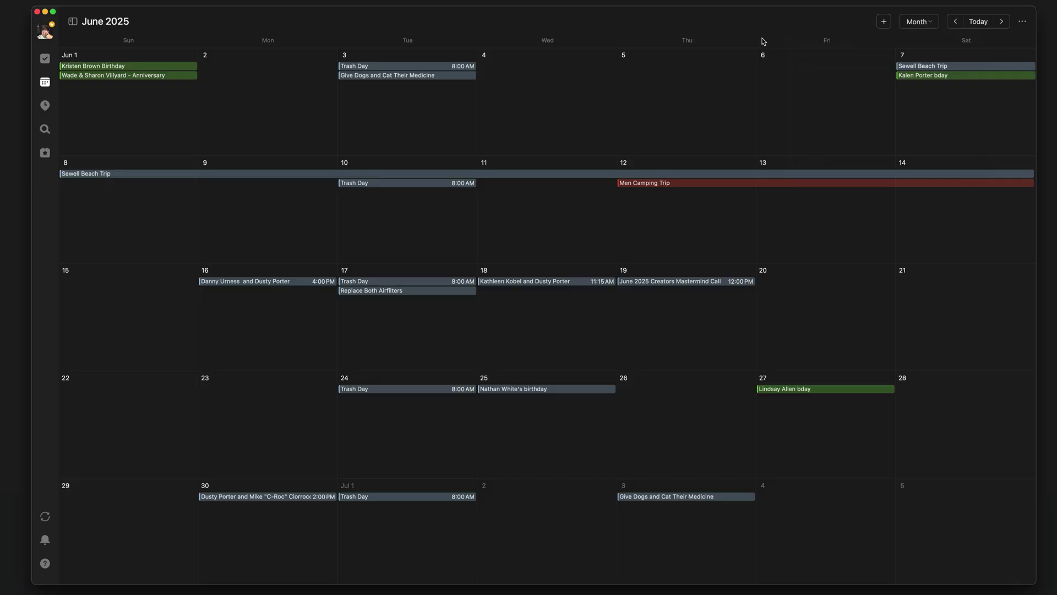
- Start a new habit named "Reading" in the habit tracker and check its frequency options, keeping every day
left_click(45, 107)
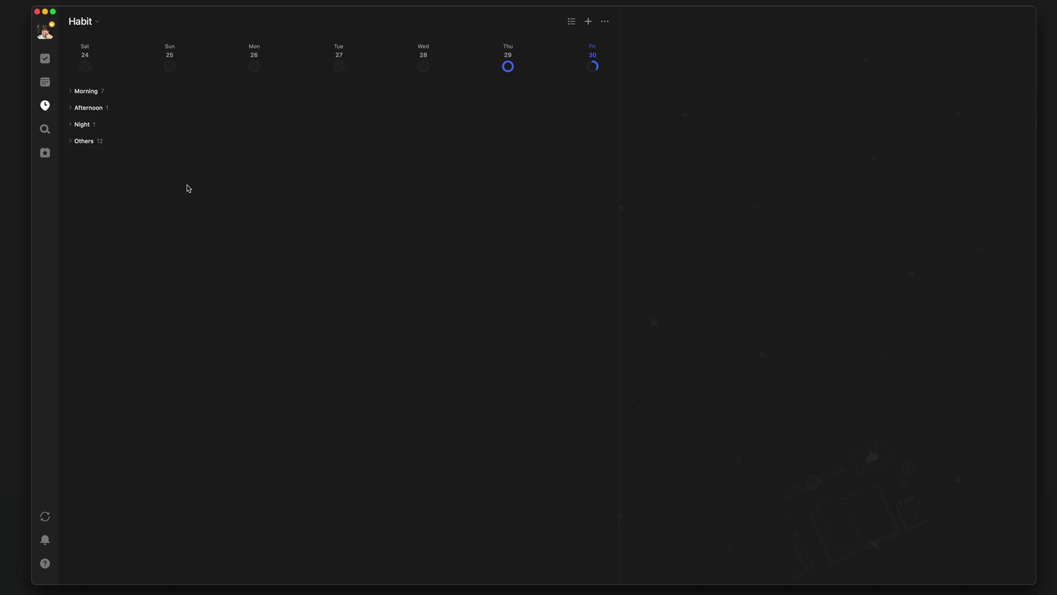
left_click(589, 22)
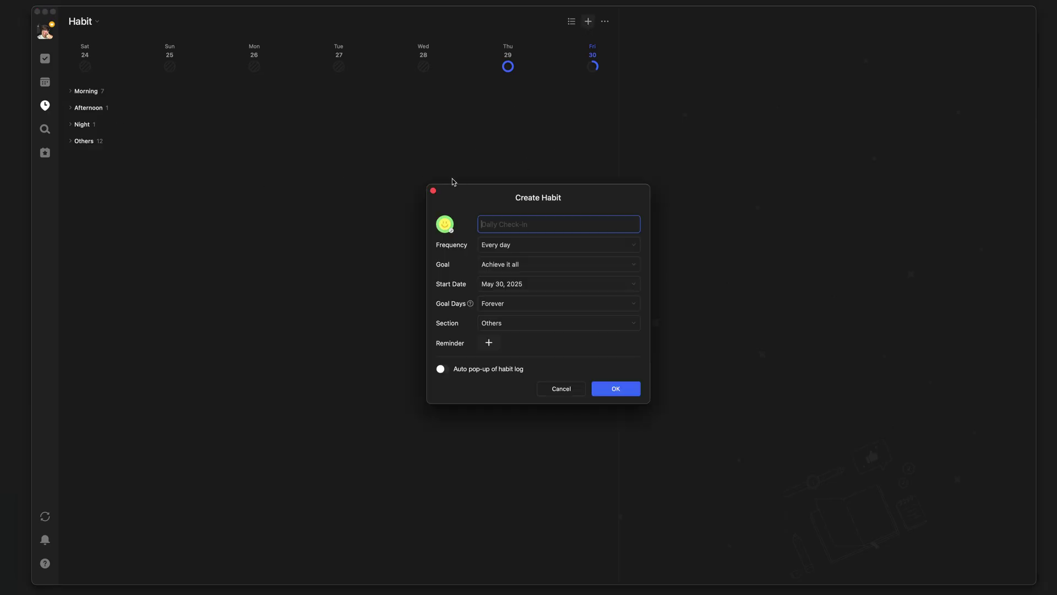
type("Reading")
left_click(521, 244)
left_click(457, 243)
left_click(538, 244)
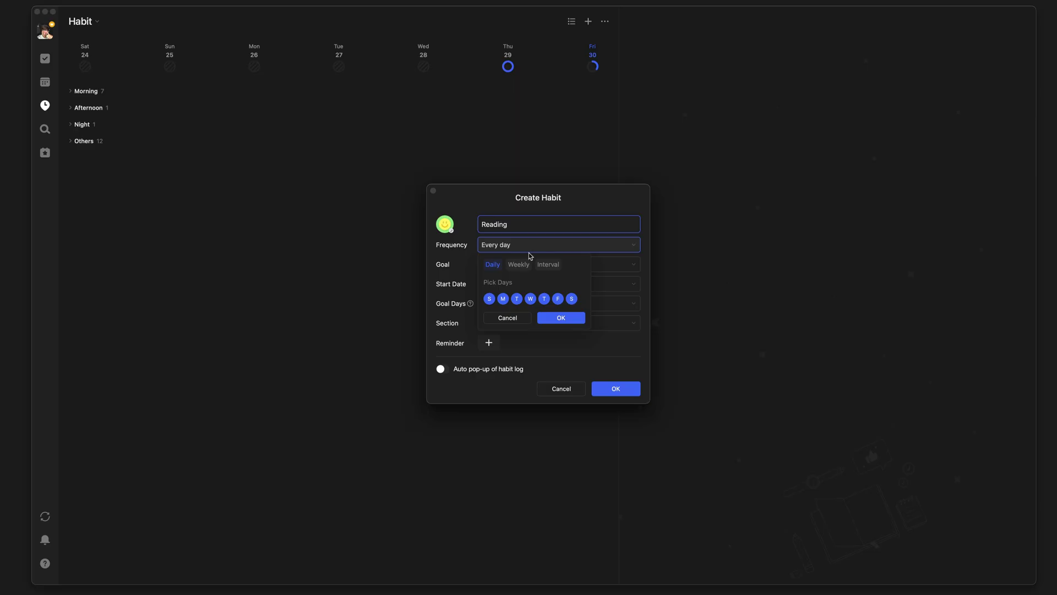
left_click(458, 254)
- Set the habit's goal to reach a certain amount of 15 Pages per day
left_click(492, 265)
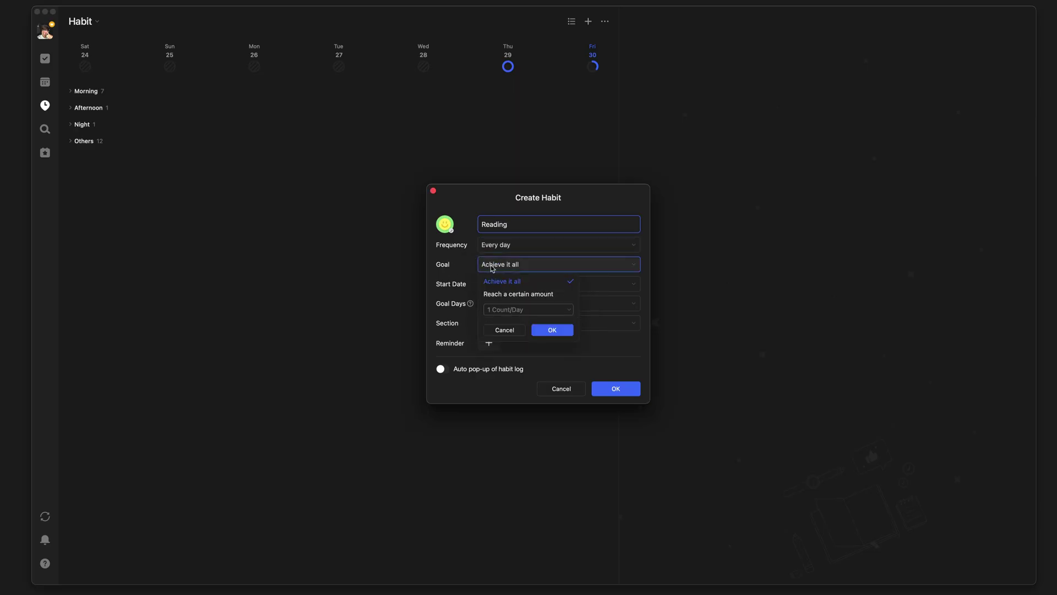
left_click(496, 295)
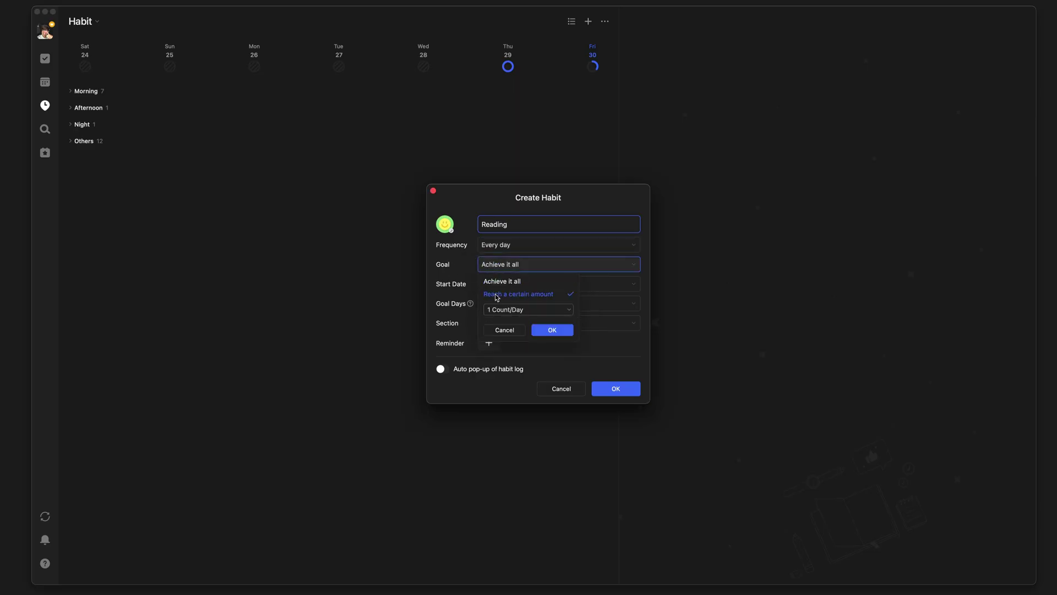
left_click(529, 310)
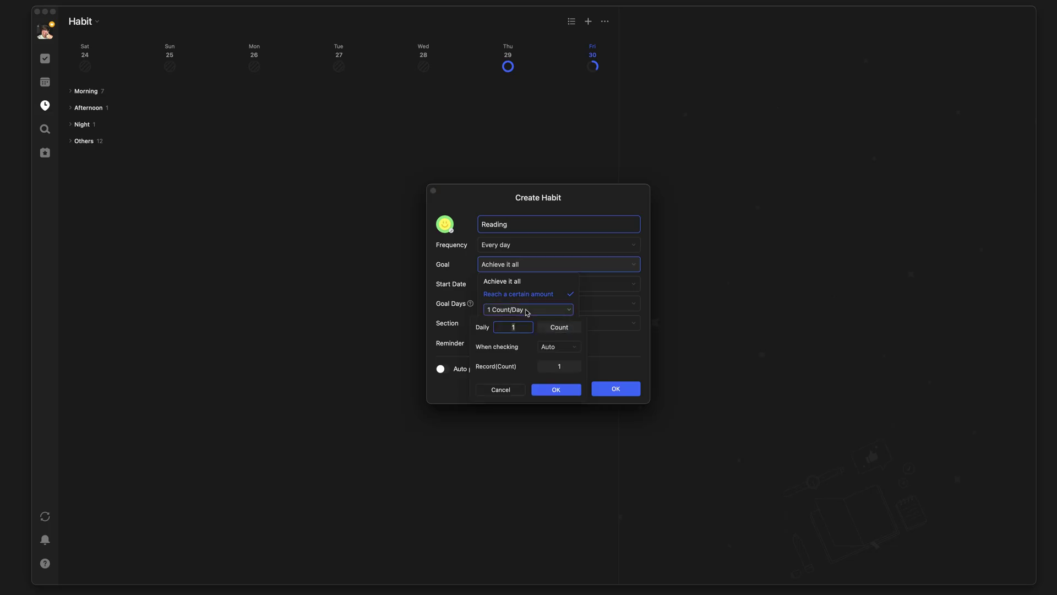
type("5")
left_click(560, 327)
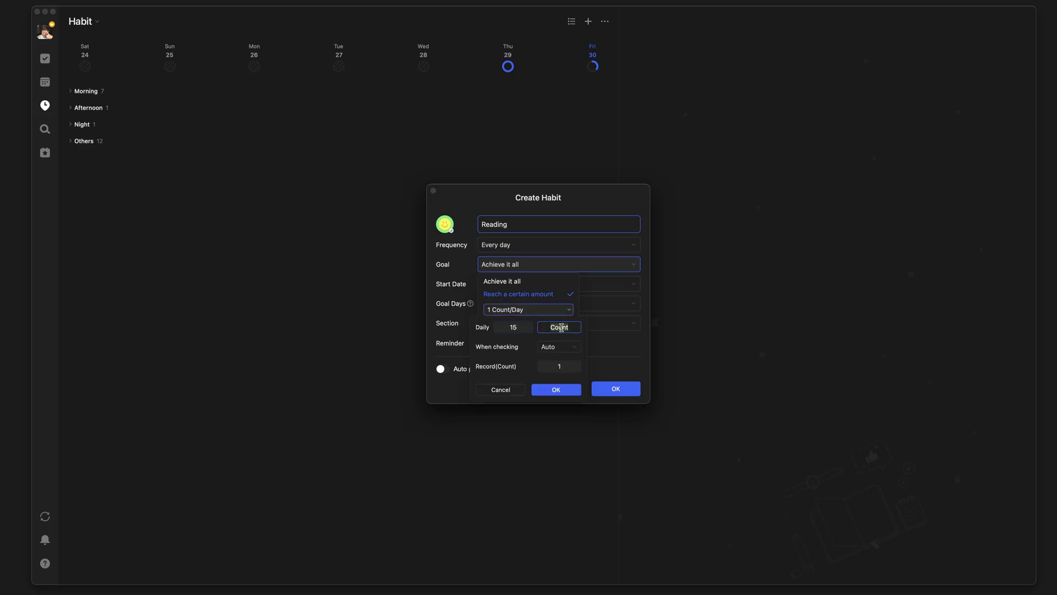
type("Pages")
left_click(559, 391)
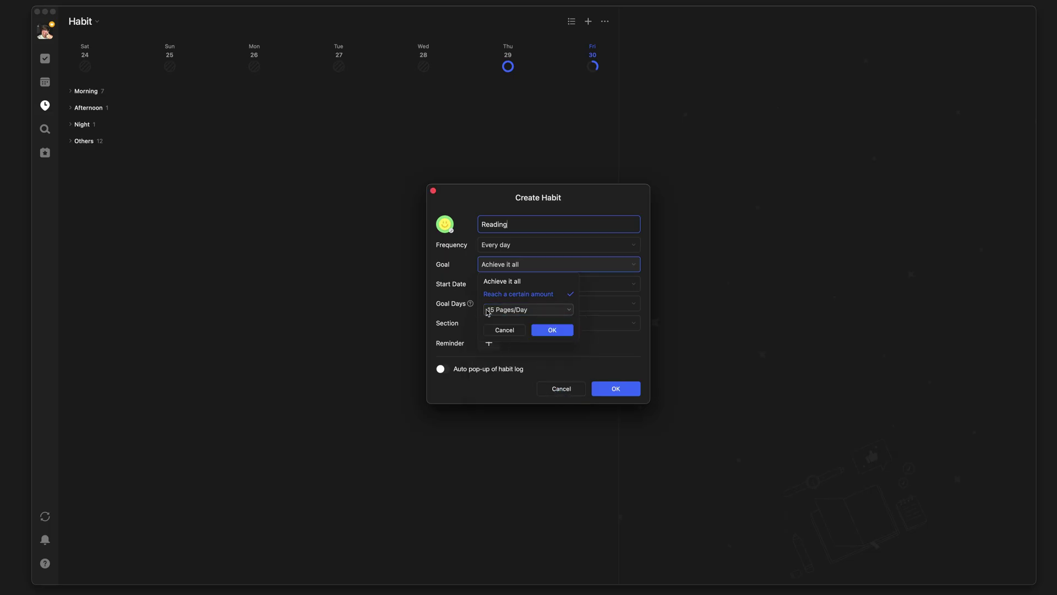
left_click(552, 330)
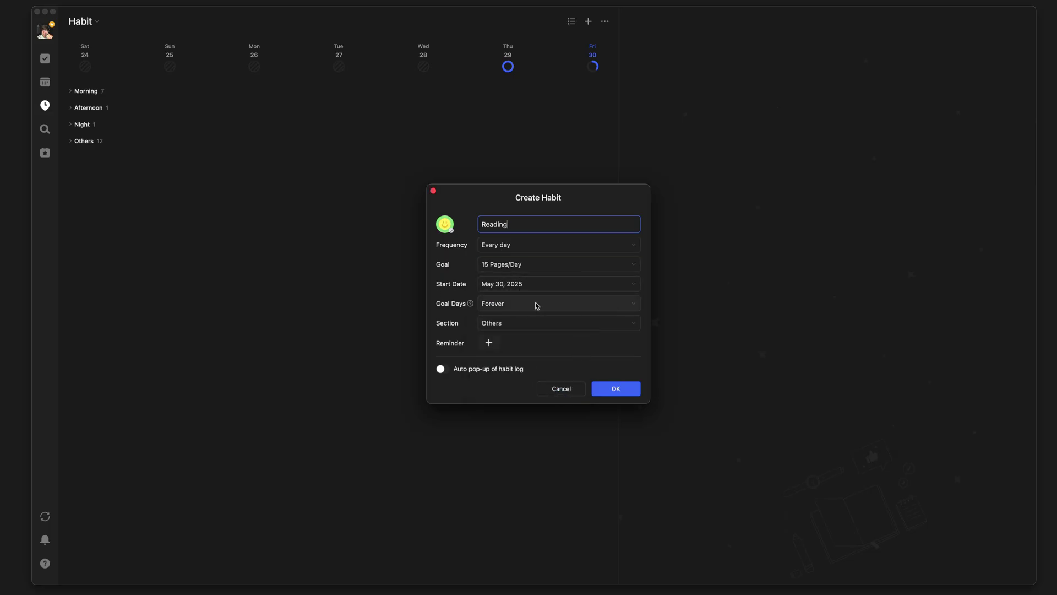
- Check the available sections for the "Reading" habit, keep "Others", and create the habit
left_click(511, 323)
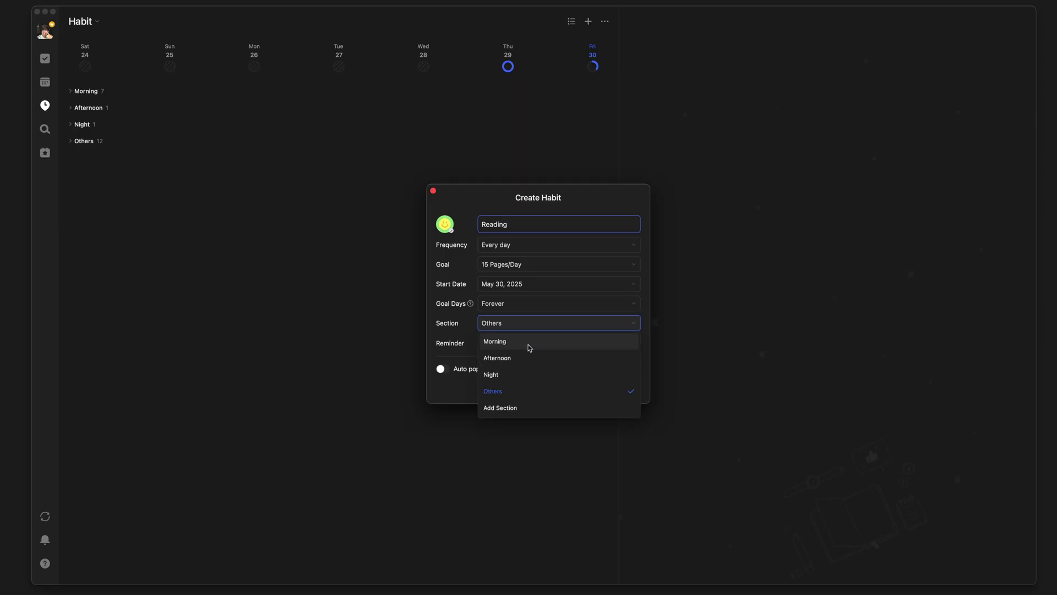
left_click(468, 334)
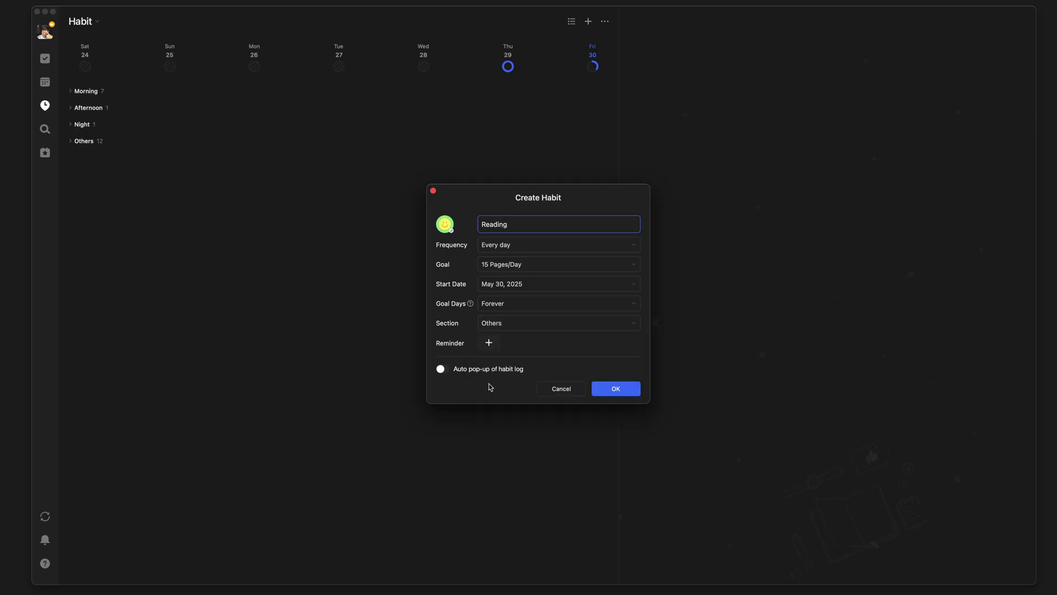
left_click(625, 393)
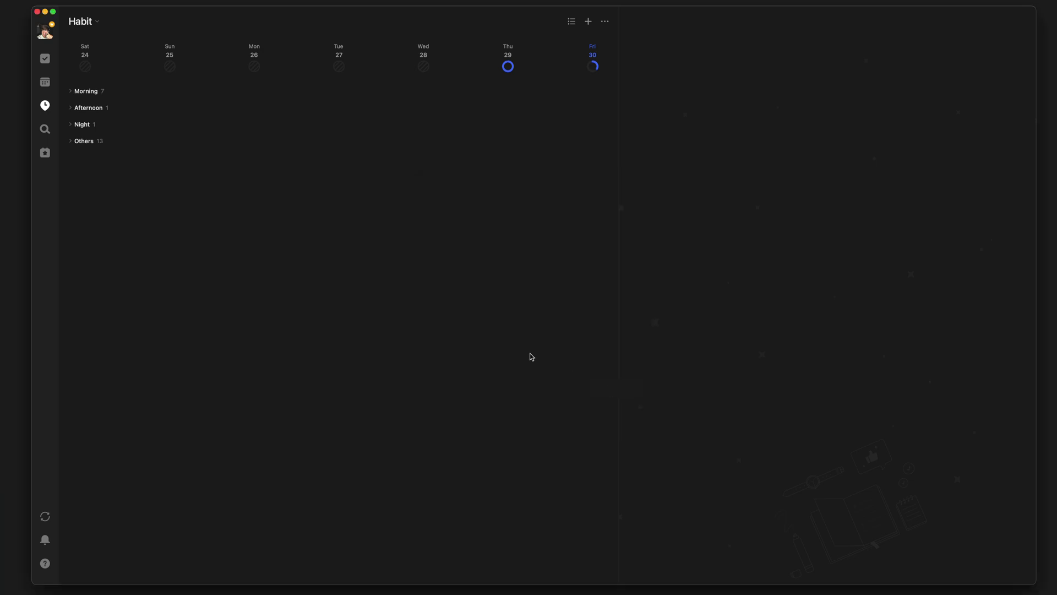
- Expand the Morning habits to examine their daily check-ins, and collapse the section again
left_click(71, 92)
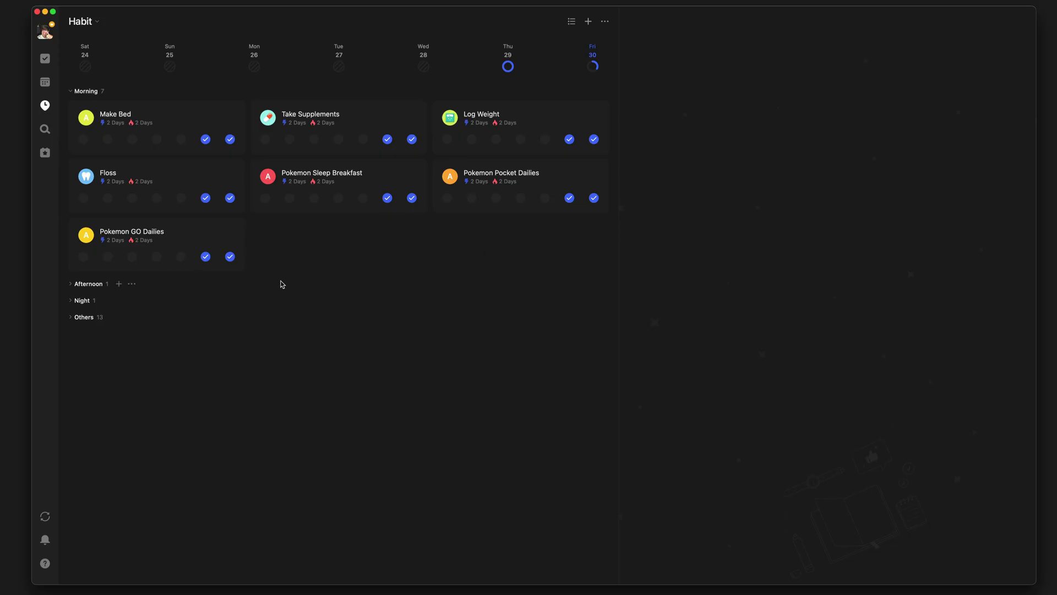
left_click(182, 257)
left_click(181, 256)
left_click(71, 91)
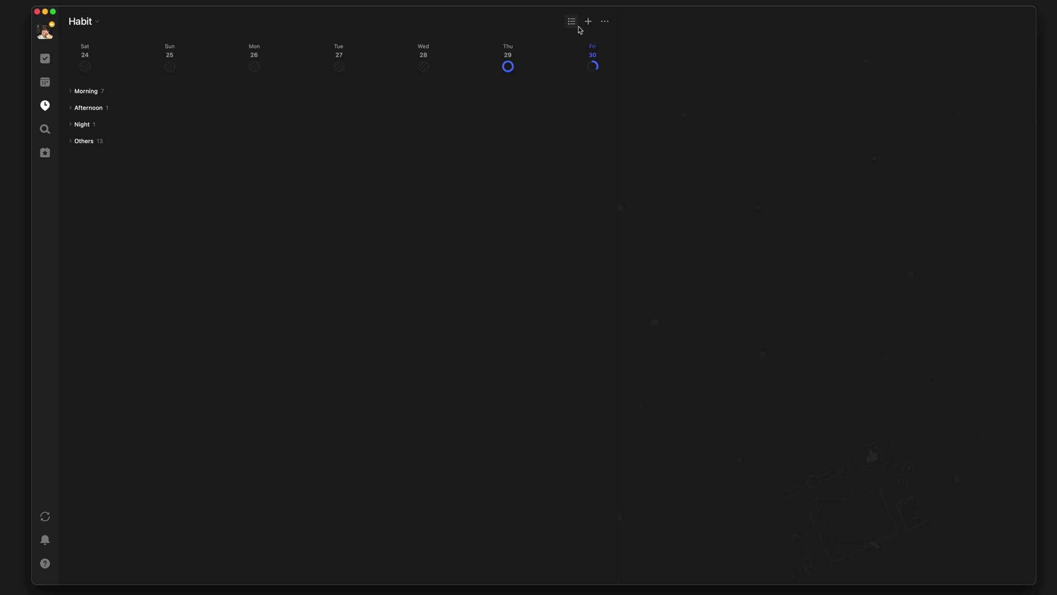
- Review the habit setting for showing habits in "Today" & "Next 7 days" and return to the Today tasks
left_click(604, 21)
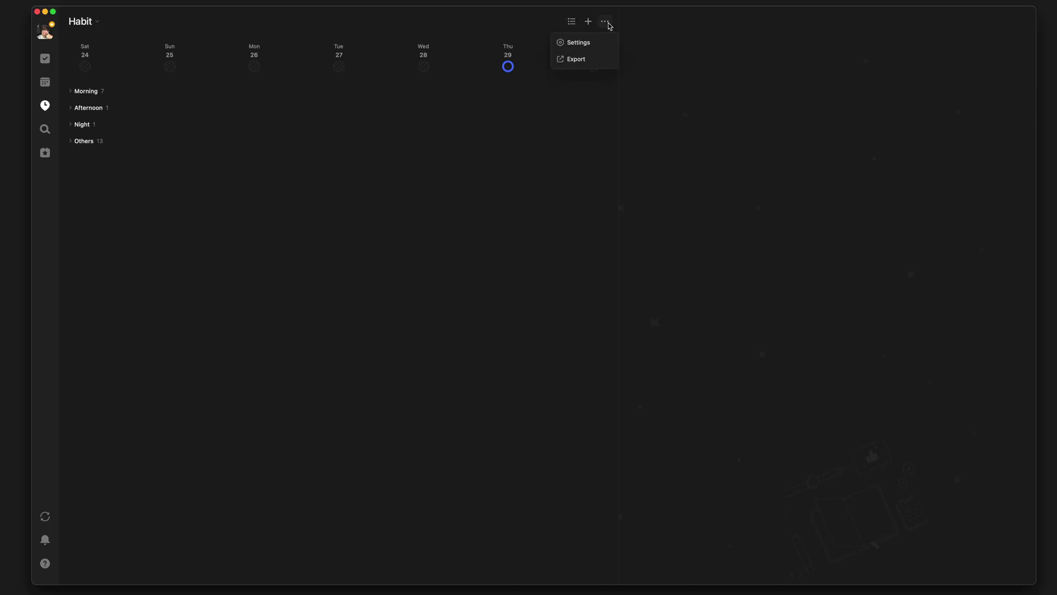
left_click(584, 43)
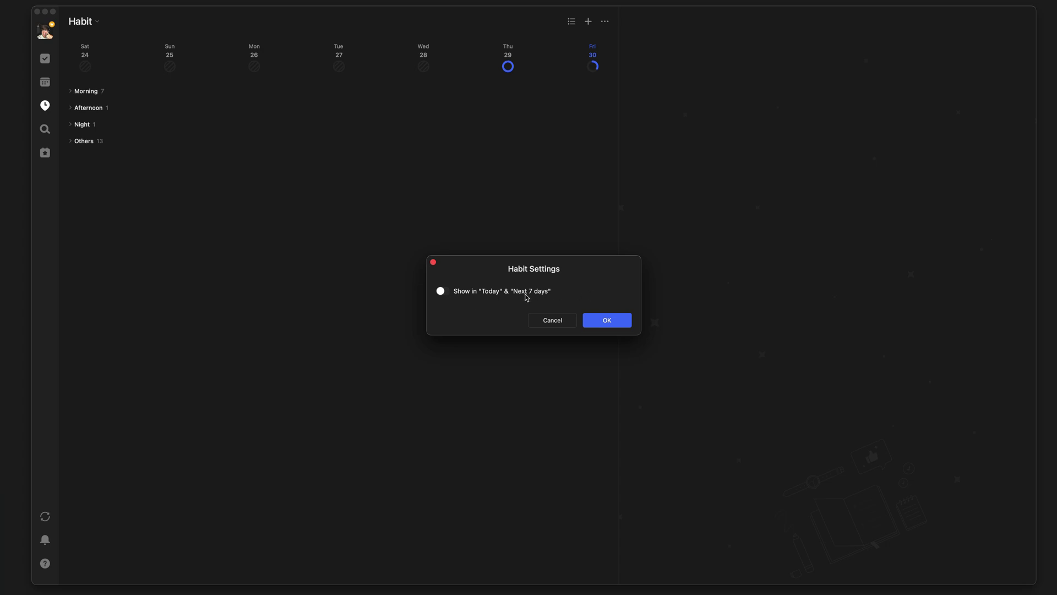
left_click(600, 321)
left_click(44, 61)
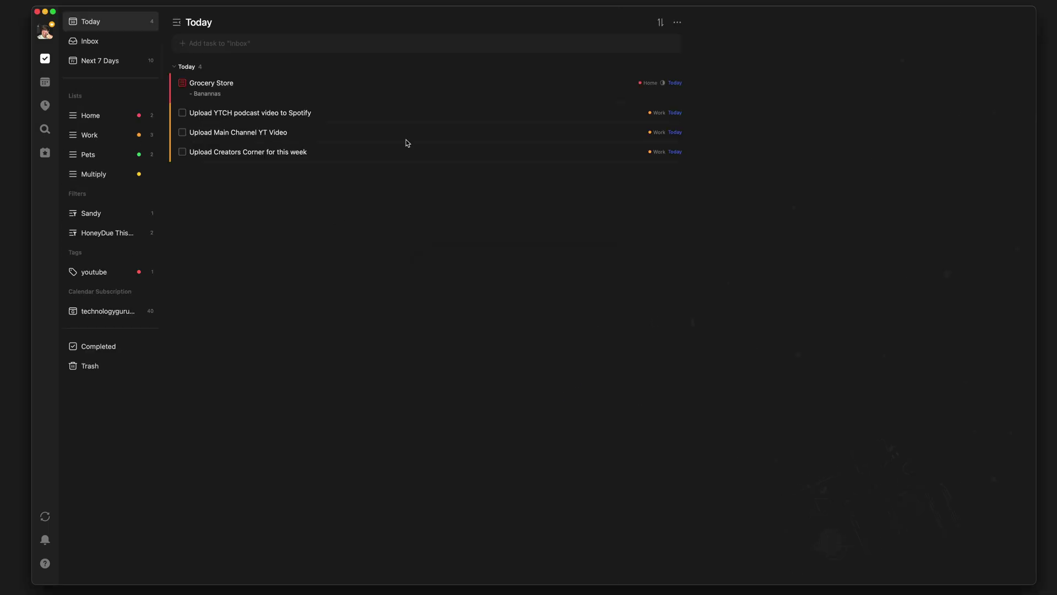
- Search the tasks, tags, lists and filters for "Sandy" and view the full results
left_click(45, 130)
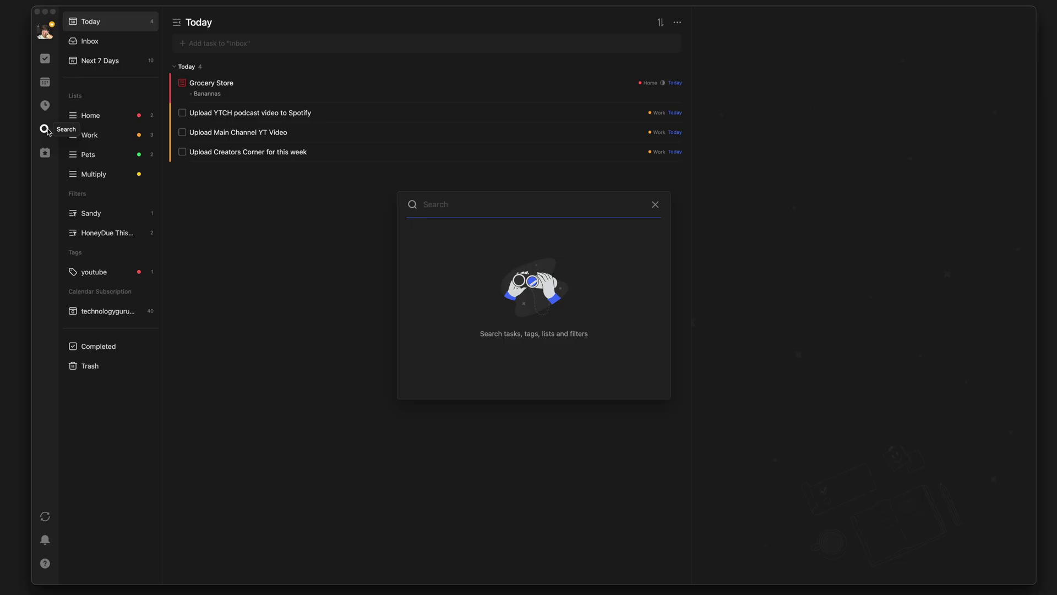
type("Sandy")
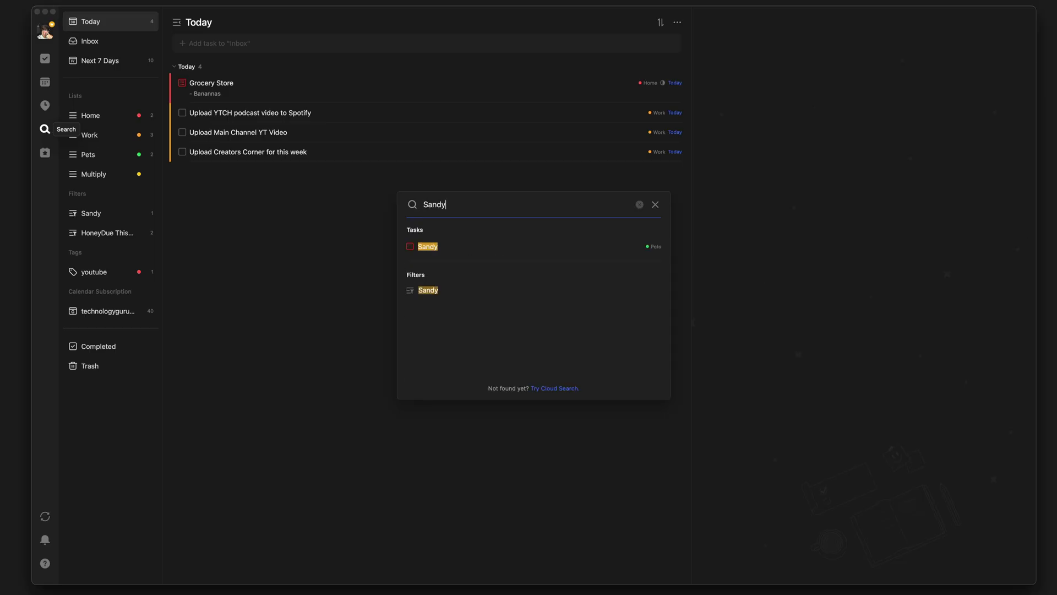
key("Return")
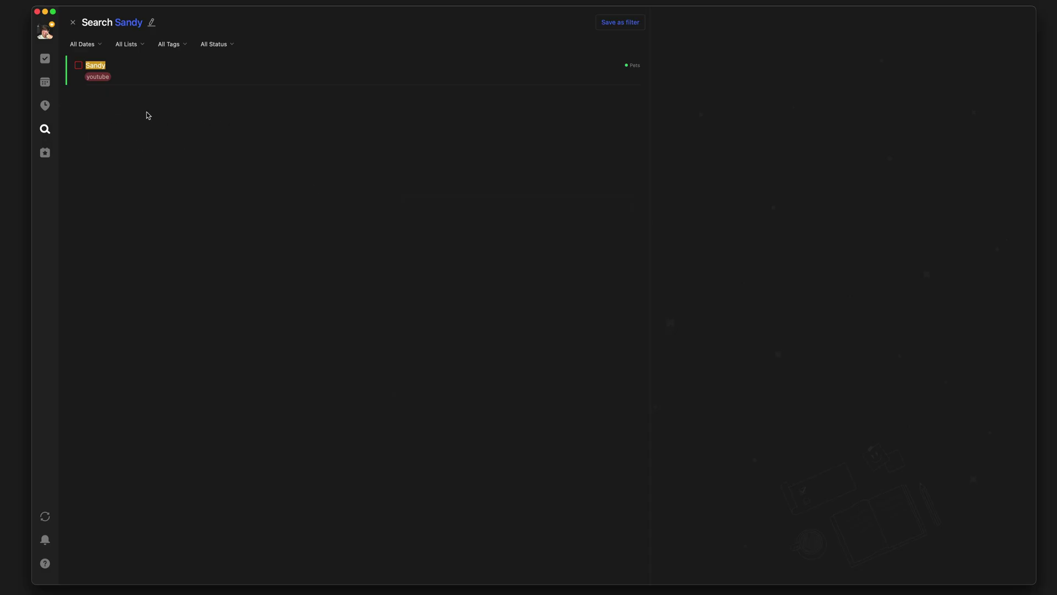
left_click(73, 22)
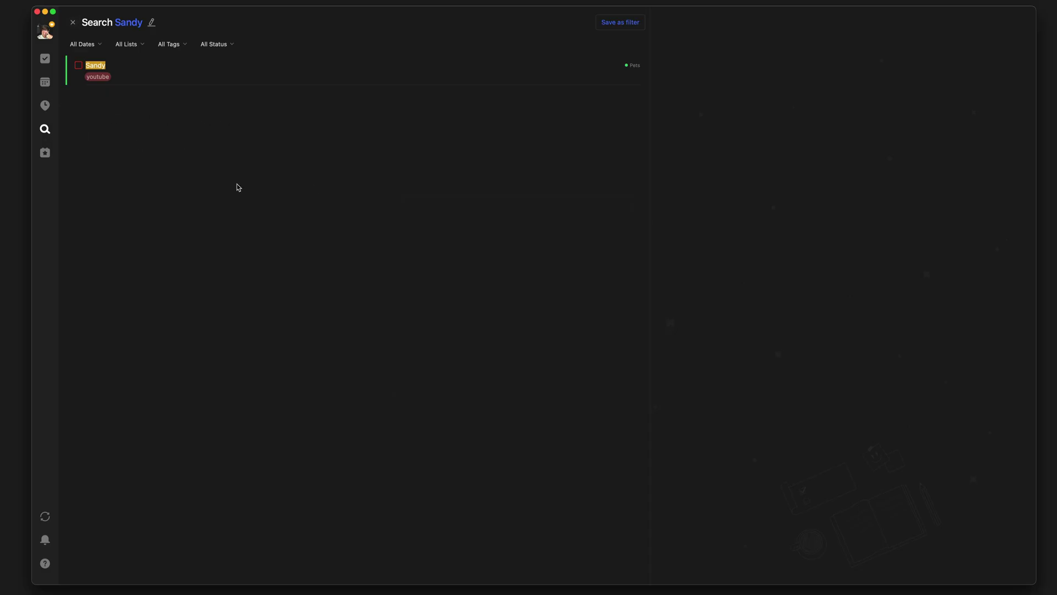
- Start a new countdown named "Beach Trip" in the Countdown view and set its month to 6
left_click(46, 155)
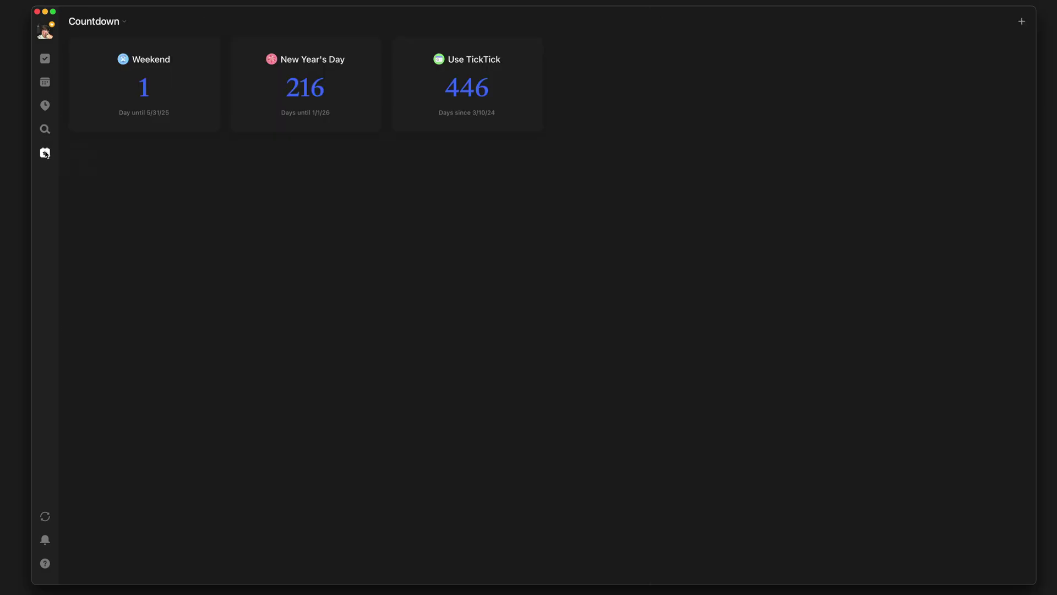
left_click(124, 21)
left_click(190, 260)
left_click(1021, 21)
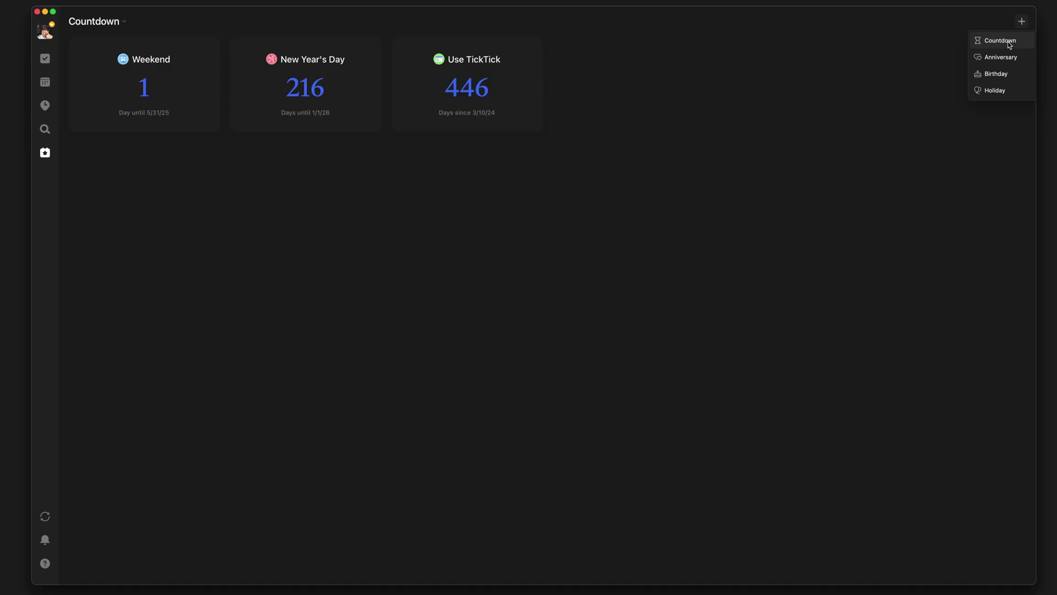
left_click(1009, 46)
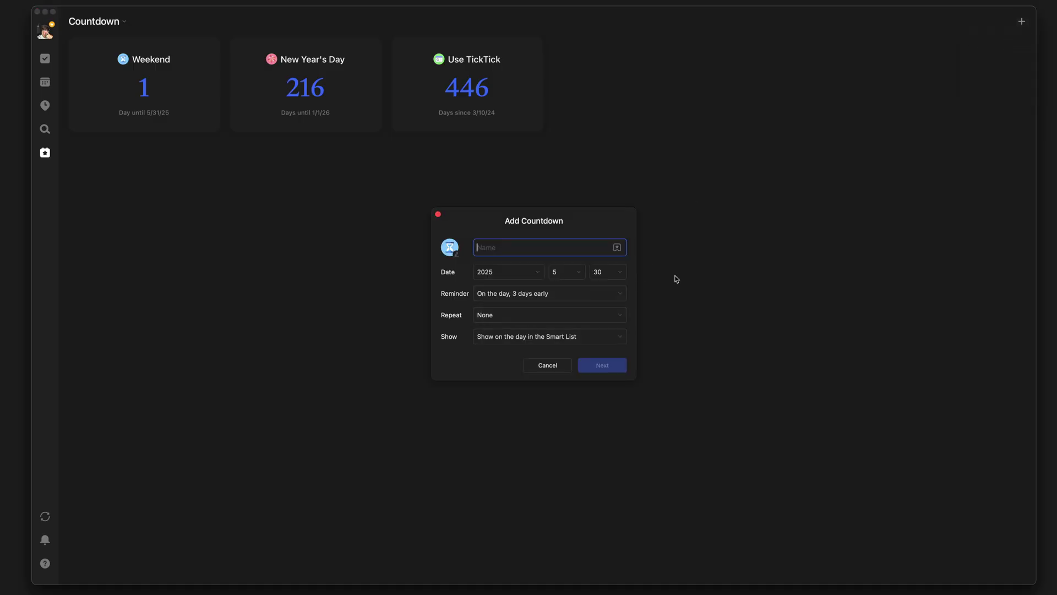
type("Beach Trip")
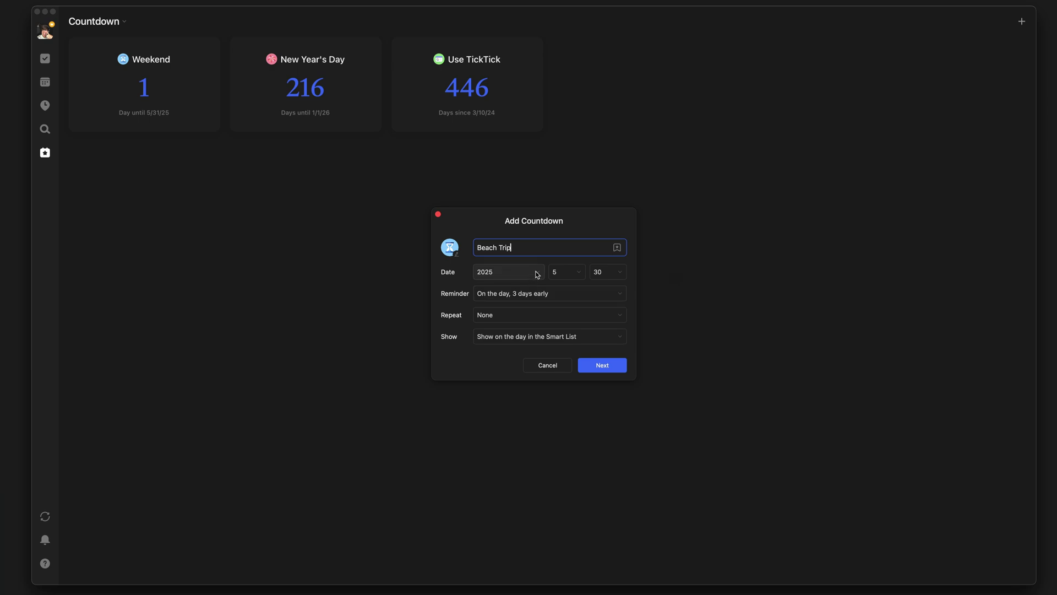
left_click(575, 273)
left_click(567, 357)
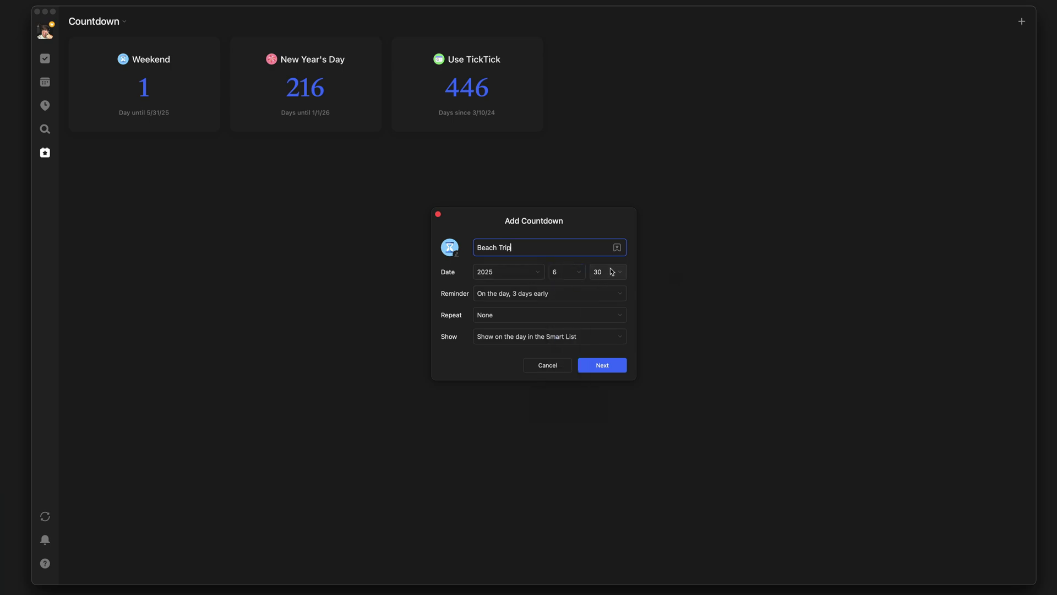
- Add a "1 week early" reminder to the "Beach Trip" countdown and continue to its style settings
left_click(553, 293)
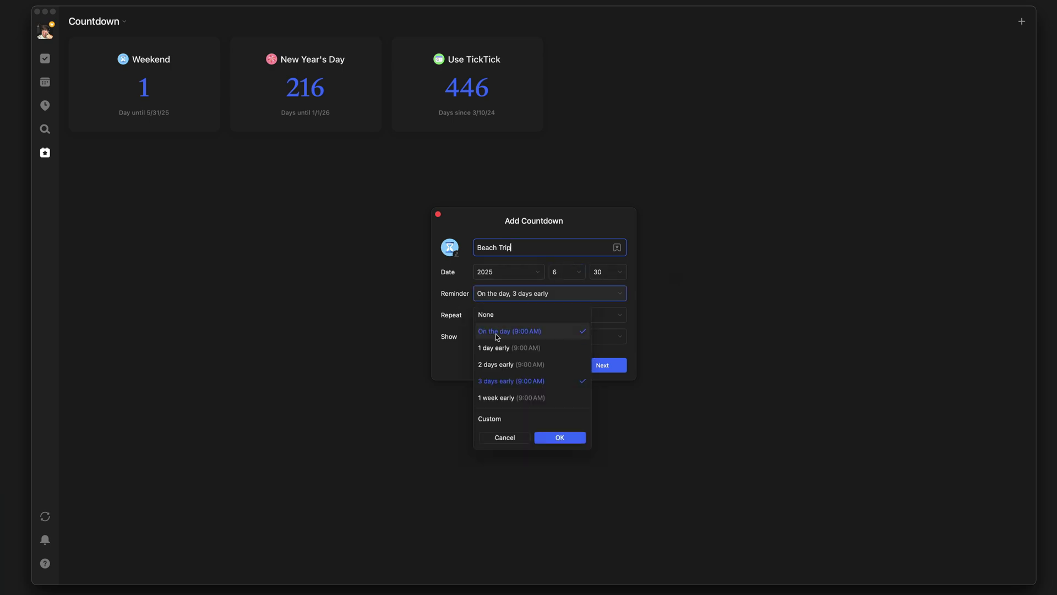
left_click(503, 397)
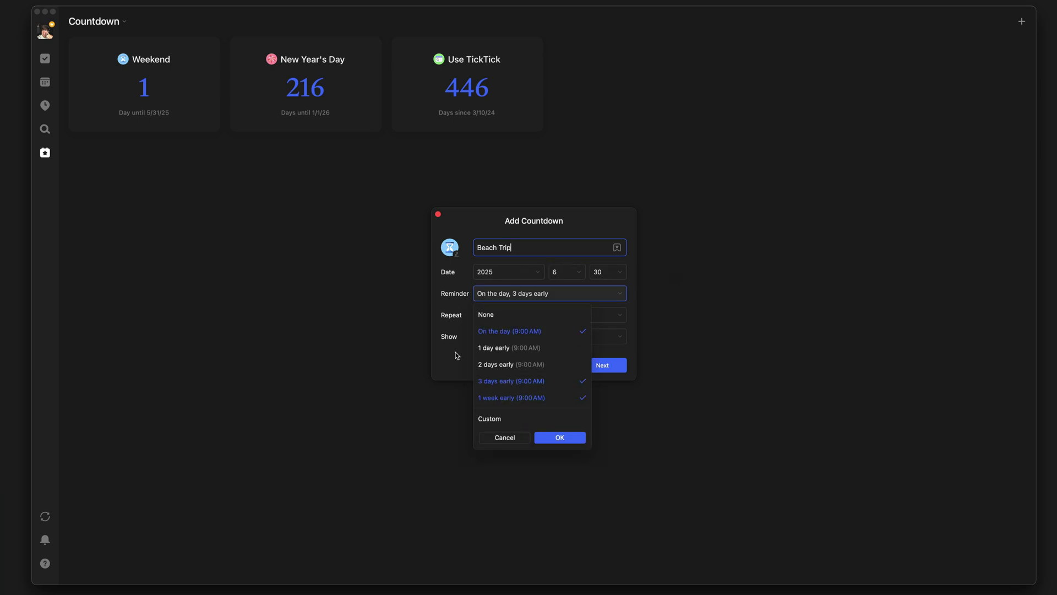
left_click(560, 437)
left_click(601, 367)
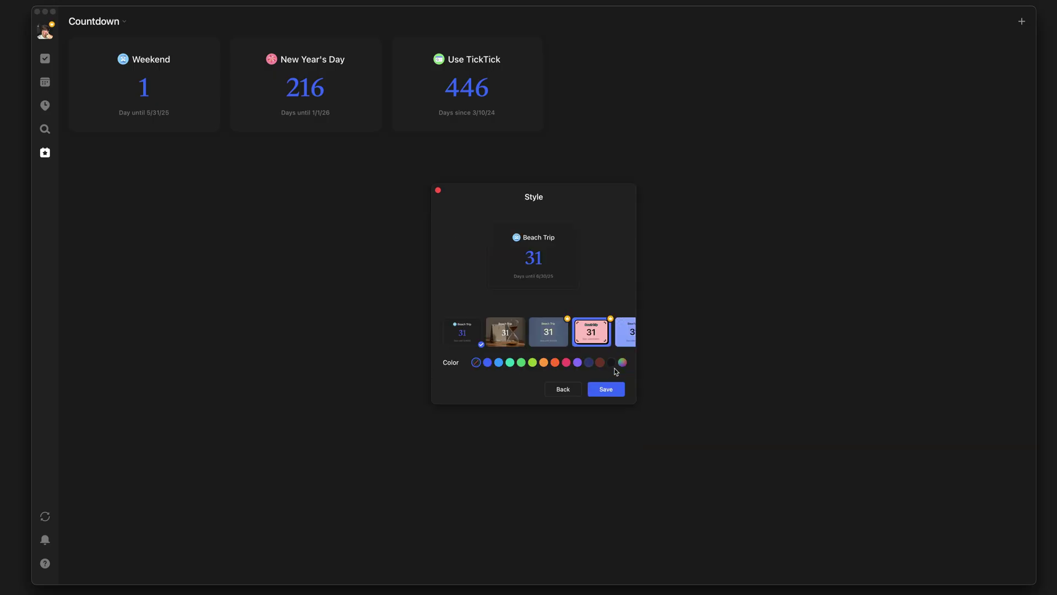
- Give the "Beach Trip" countdown the plain patterned card style in yellow and save it
left_click(497, 337)
left_click(546, 336)
left_click(617, 344)
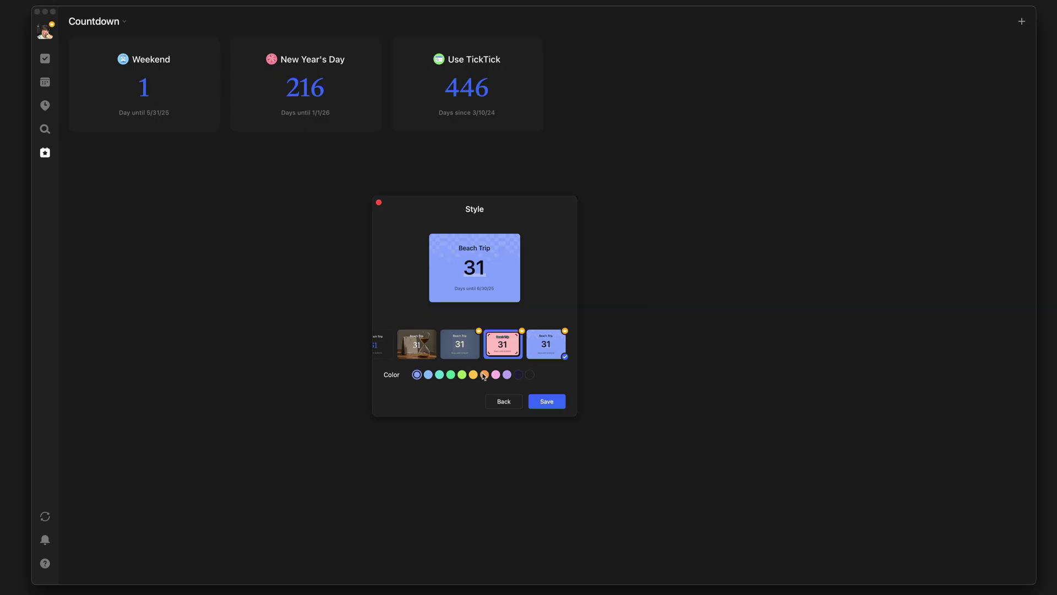
left_click(496, 374)
left_click(473, 374)
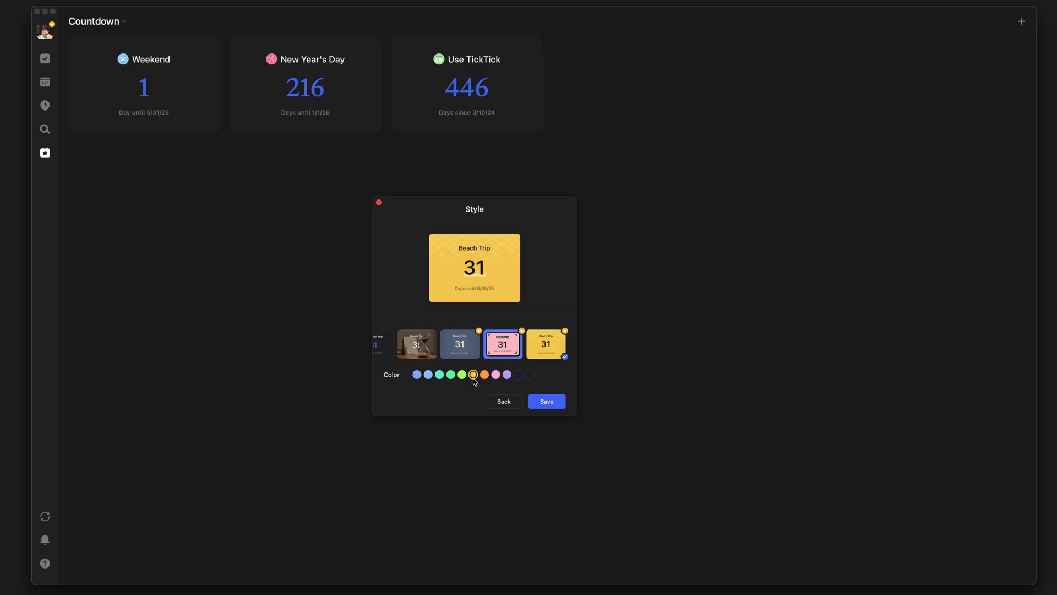
left_click(541, 402)
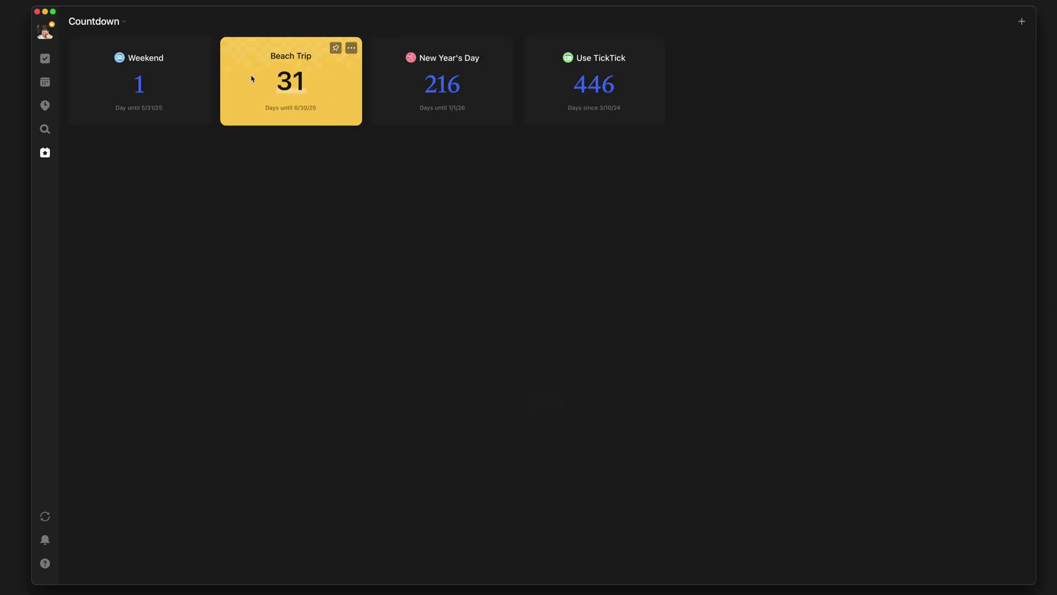
- Pin the "Beach Trip" countdown so it comes first among the countdowns
left_click(335, 47)
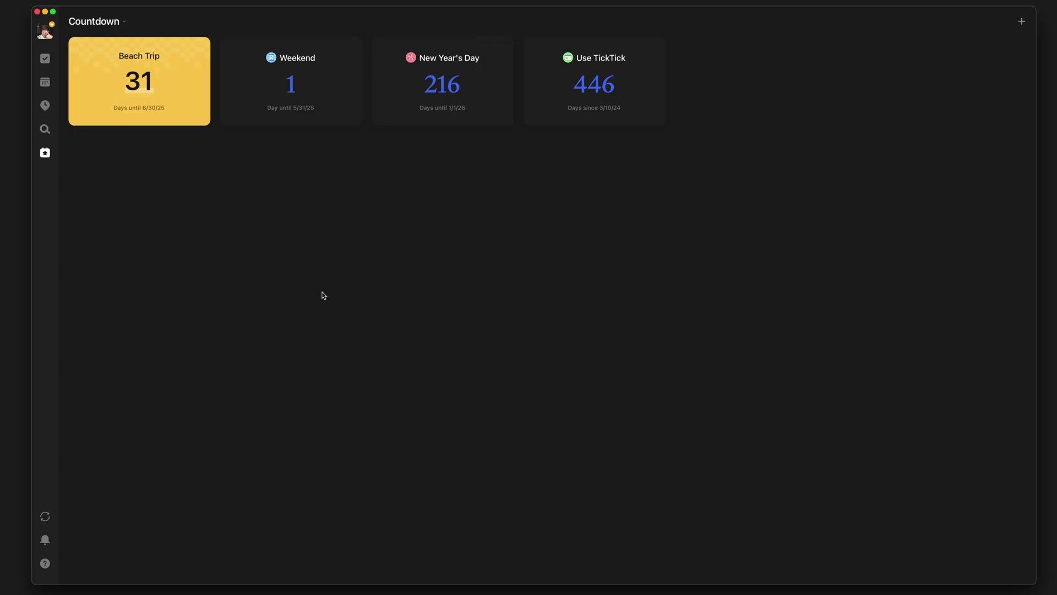
- Review the account and premium settings, enable the Pomodoro feature and close the settings
left_click(47, 34)
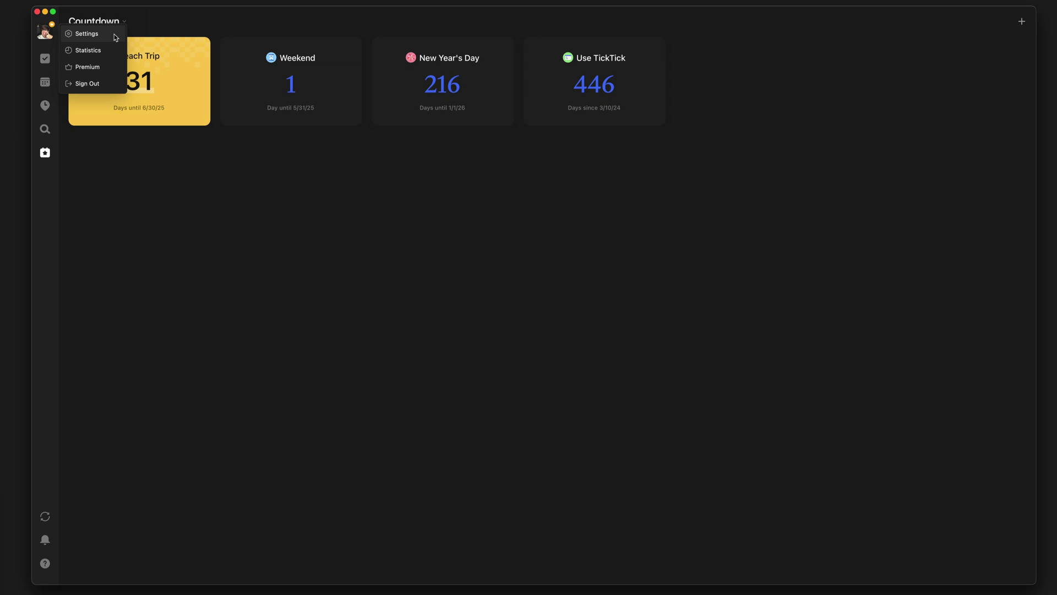
left_click(90, 38)
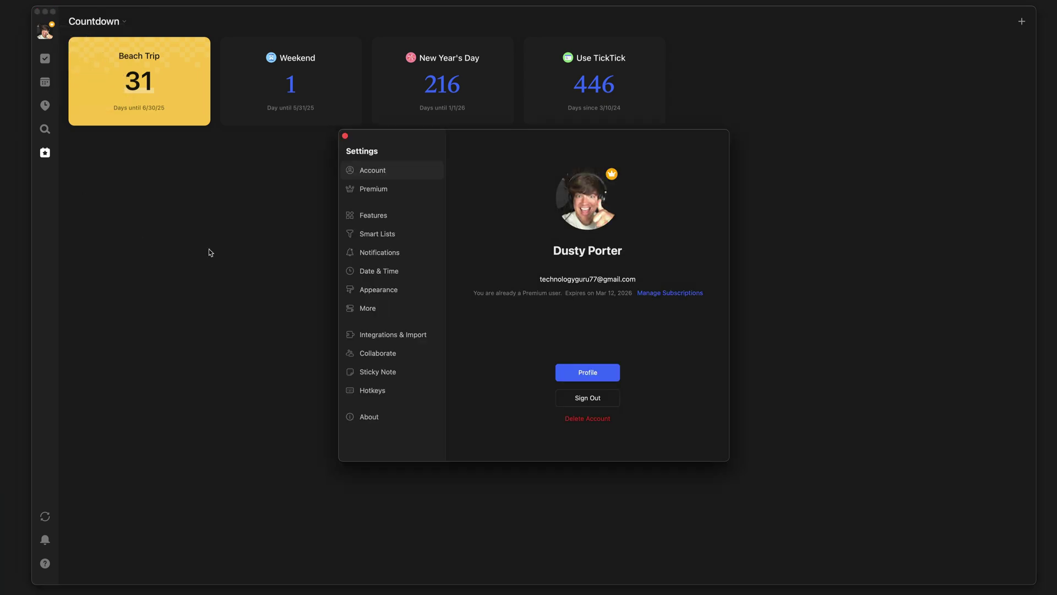
left_click(388, 195)
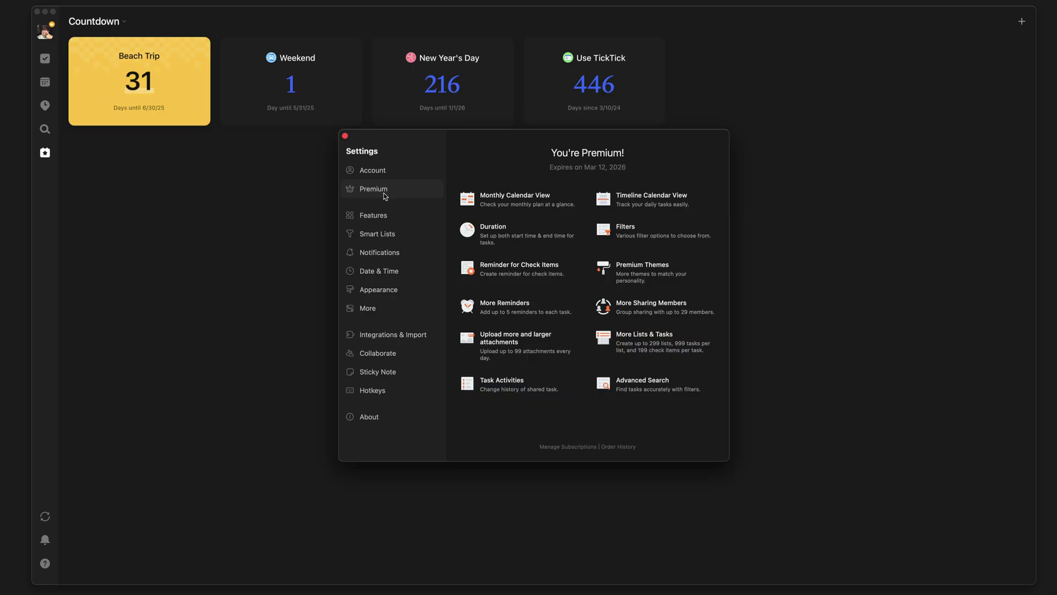
left_click(385, 216)
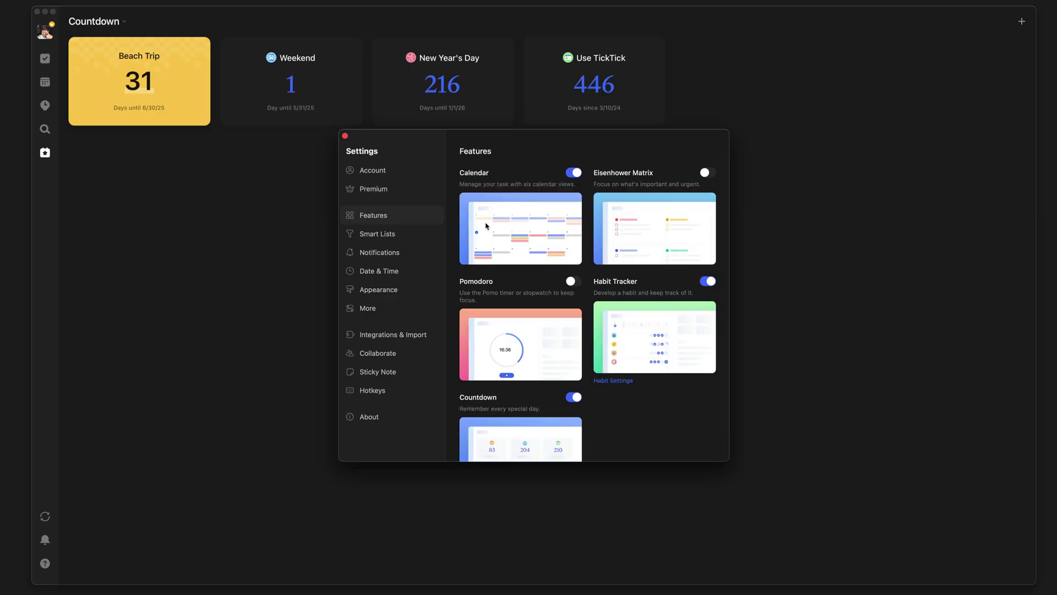
left_click(571, 283)
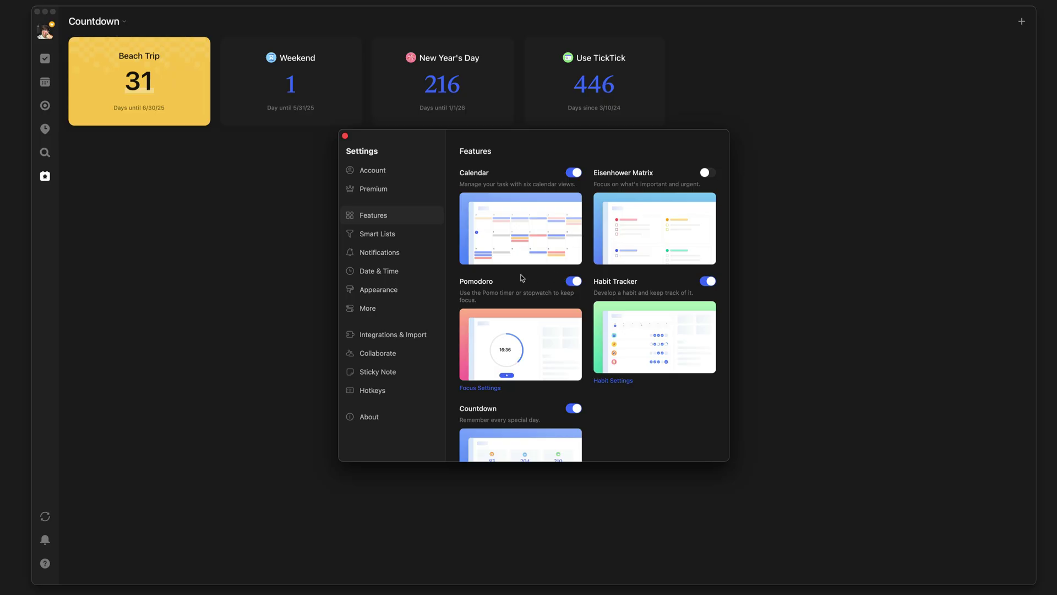
left_click(345, 136)
- Set the Pomodoro timer to 20 minutes, start and pause a focus session, and return to the Today tasks
left_click(46, 107)
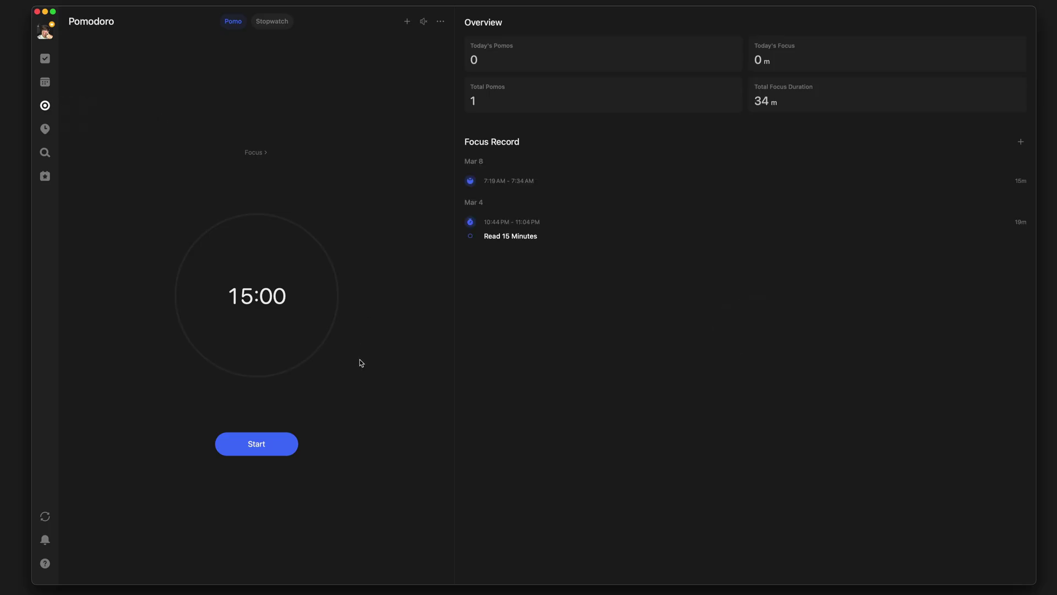
left_click(253, 296)
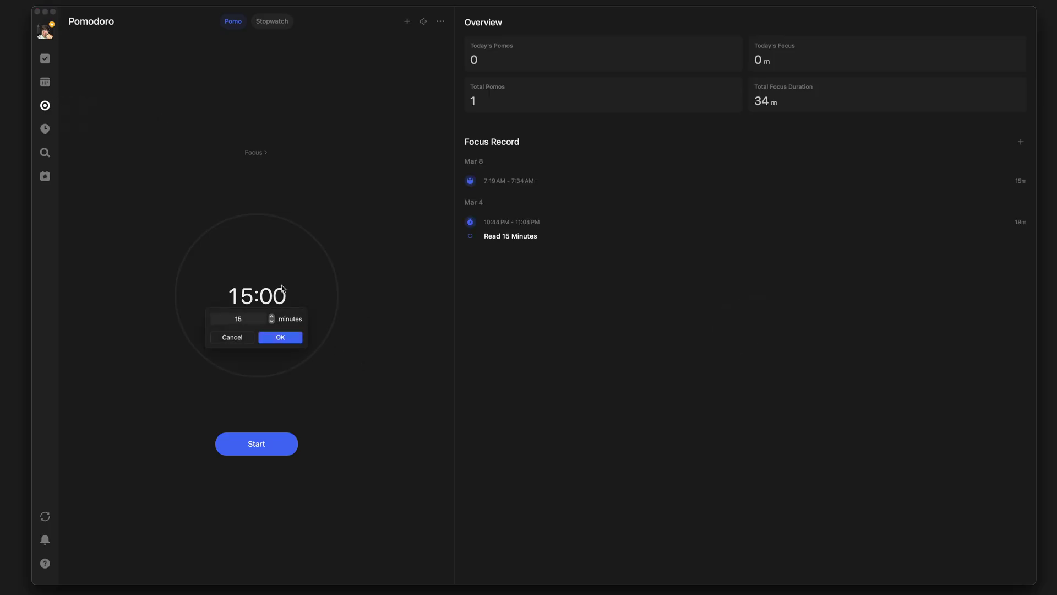
left_click(272, 317)
left_click(279, 338)
left_click(254, 441)
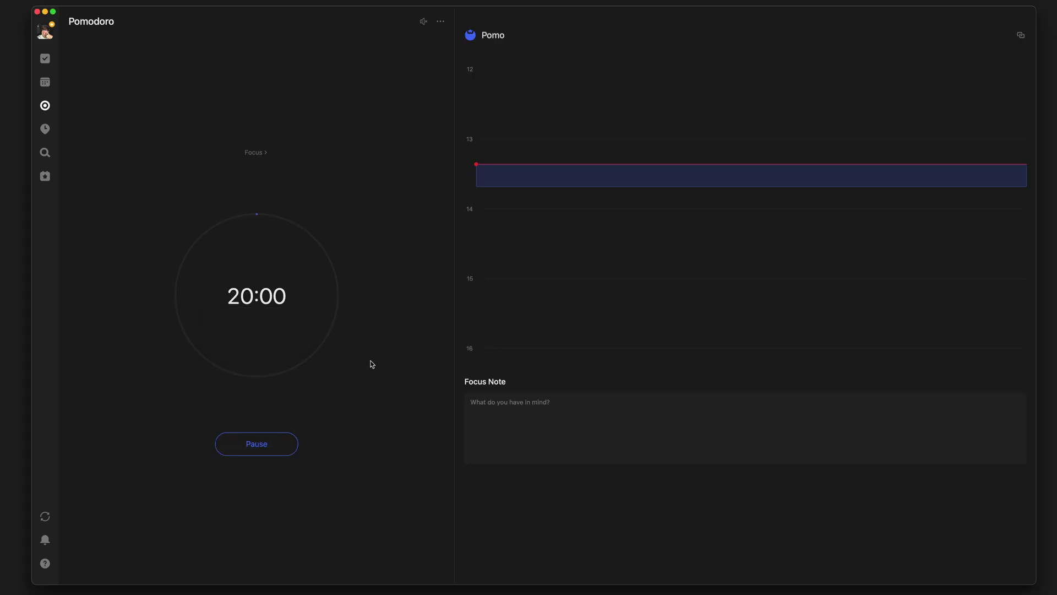
left_click(286, 445)
mouse_move(598, 177)
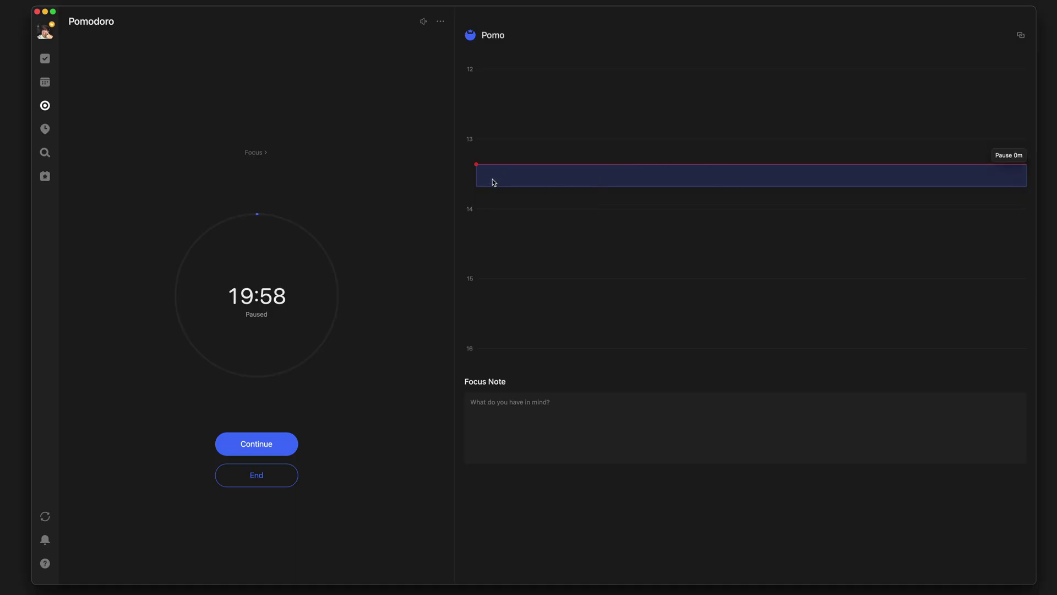
left_click(46, 59)
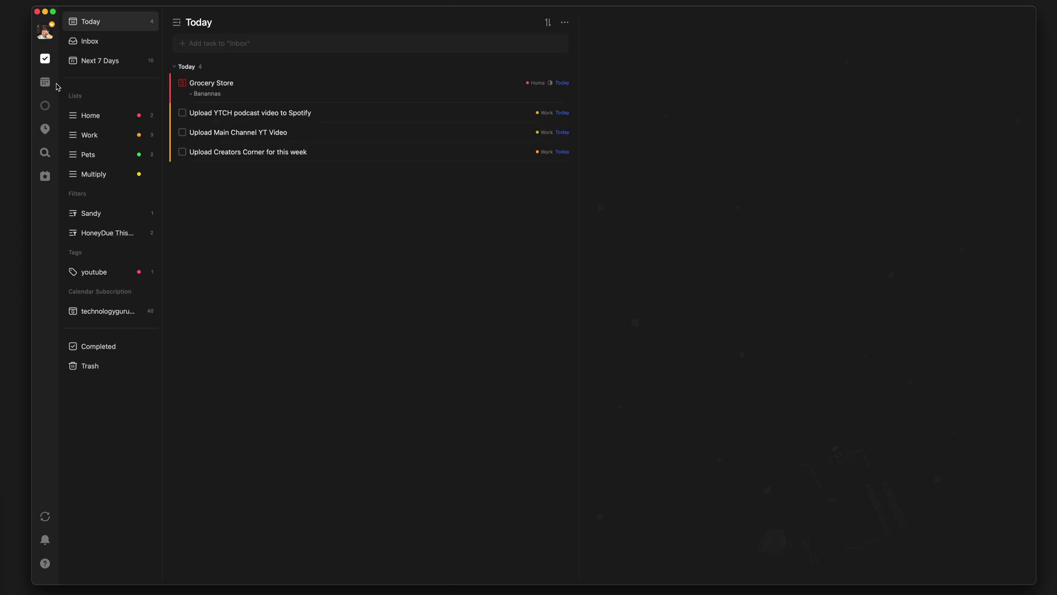
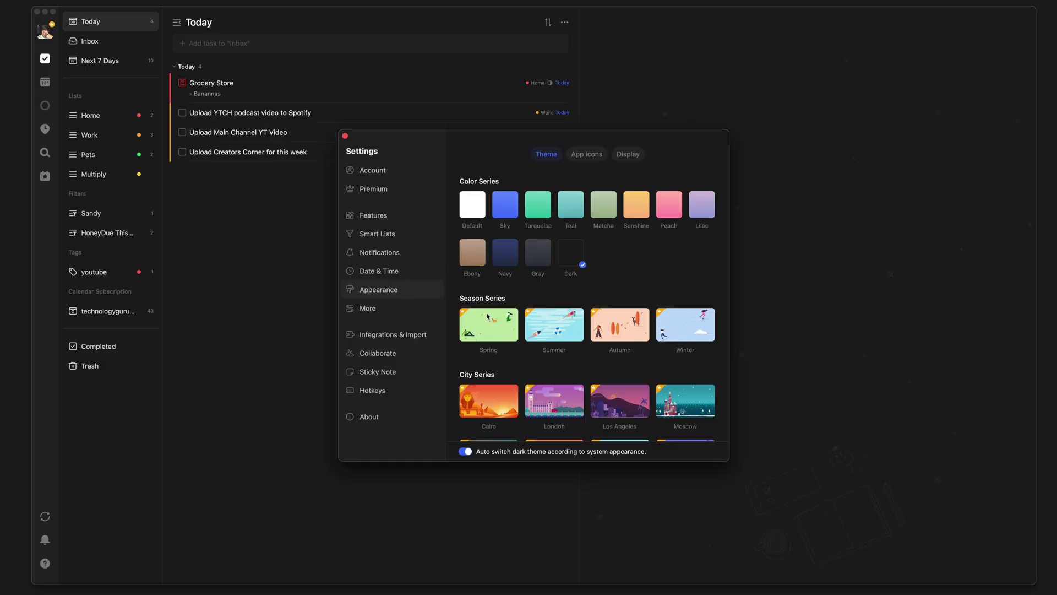
- Try the Matcha color theme in the appearance settings and switch back to Dark
scroll(562, 228, "down", 1)
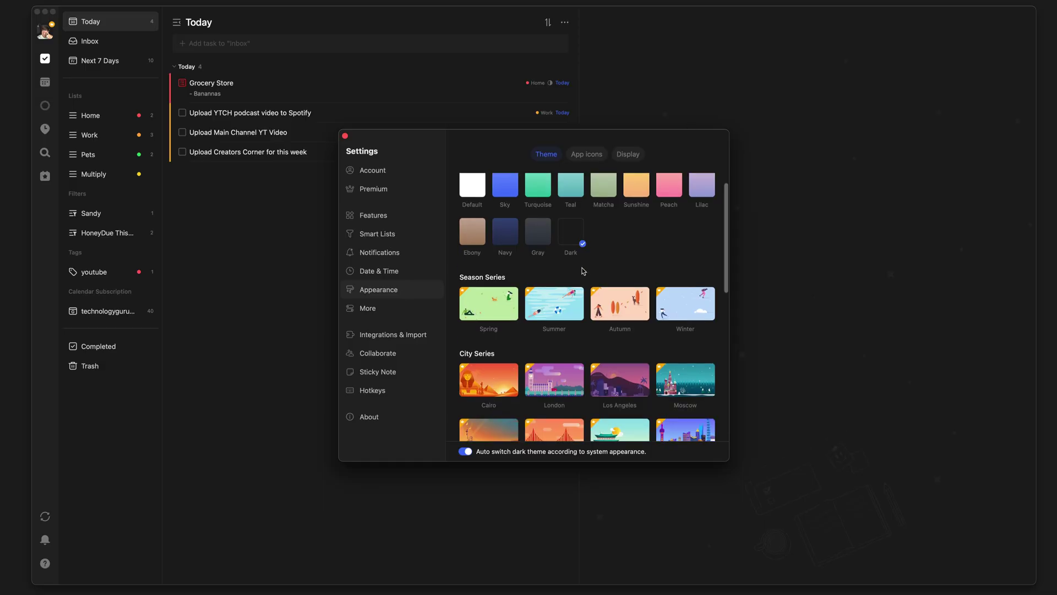
left_click(600, 186)
left_click(564, 237)
- Look through the More, Integrations & Import, Collaborate, Sticky Note and Hotkeys settings, and close the settings
left_click(384, 314)
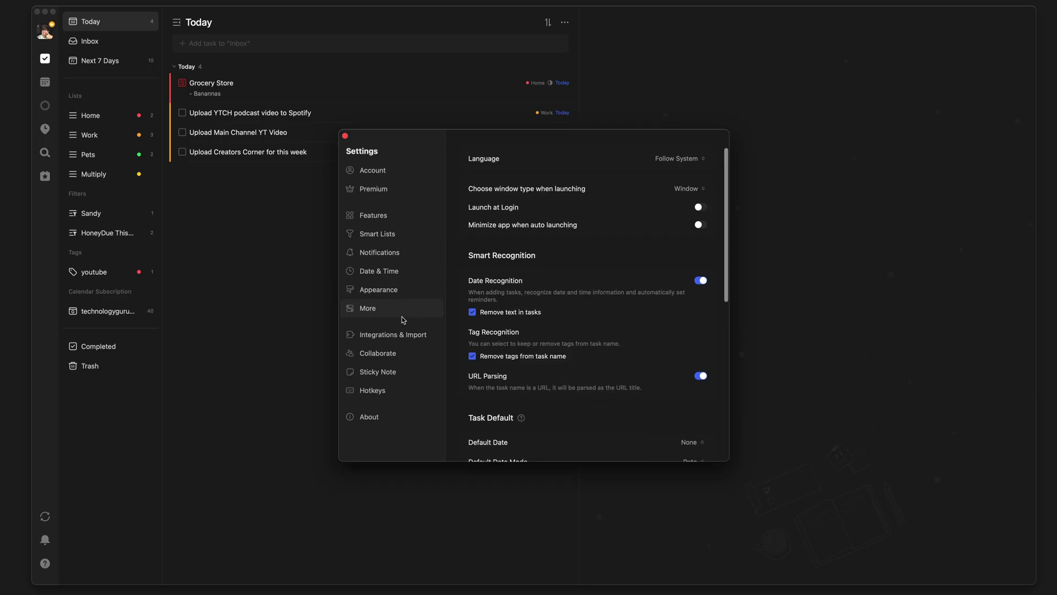
left_click(393, 334)
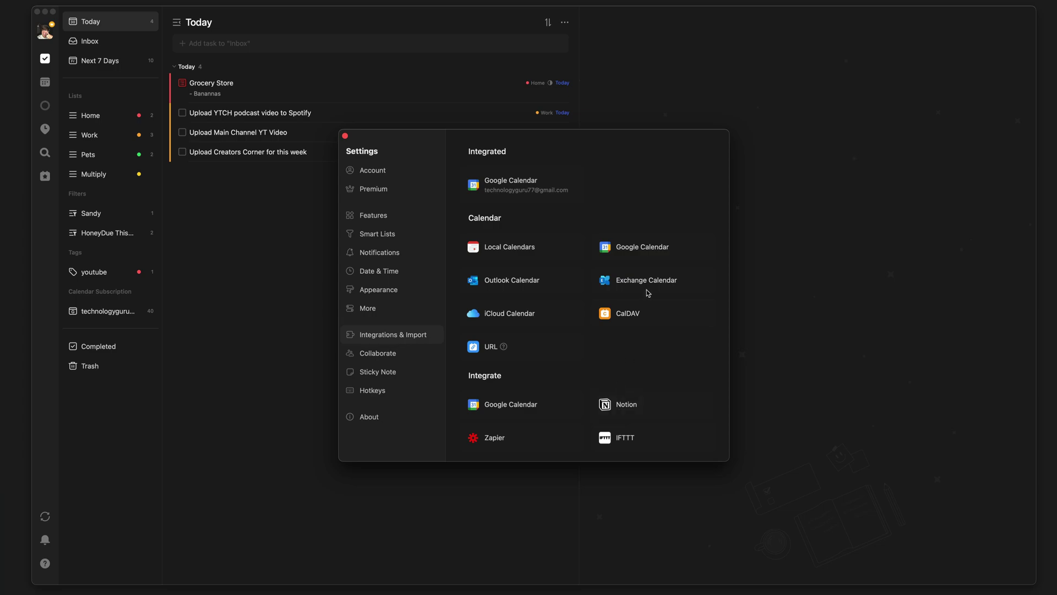
left_click(383, 353)
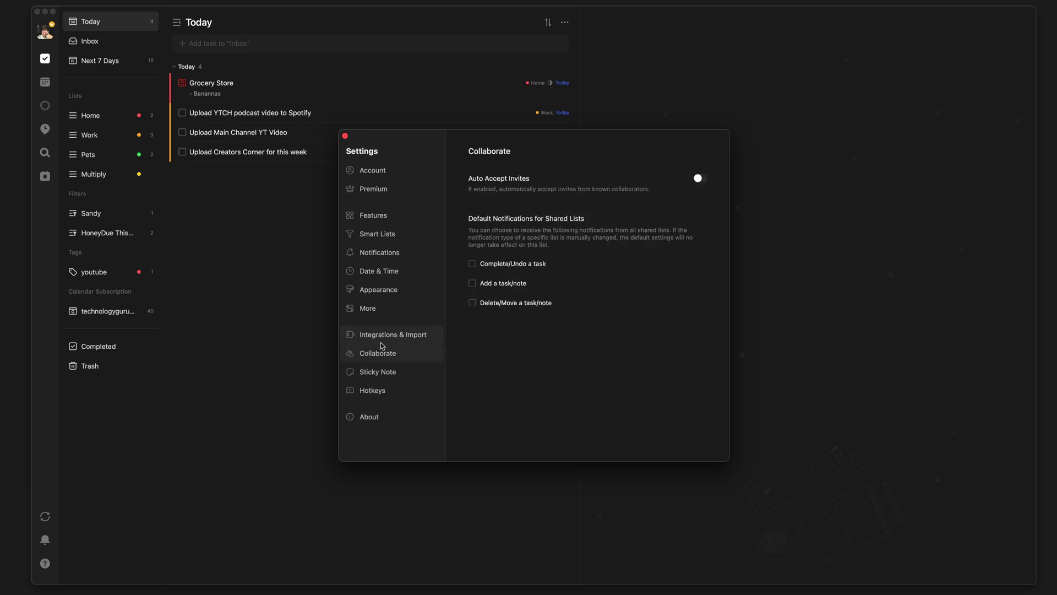
left_click(385, 373)
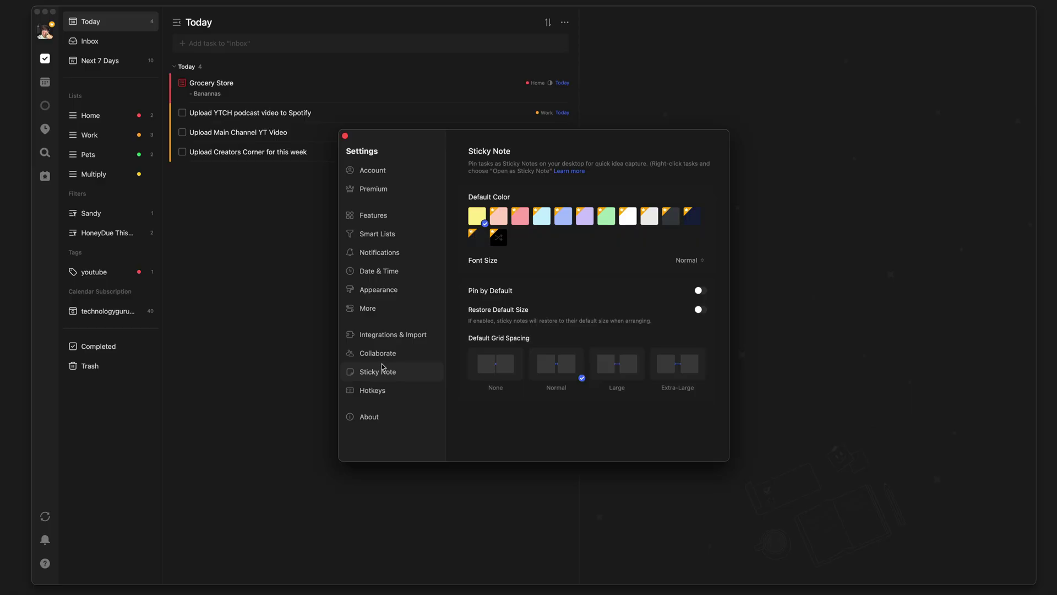
left_click(374, 392)
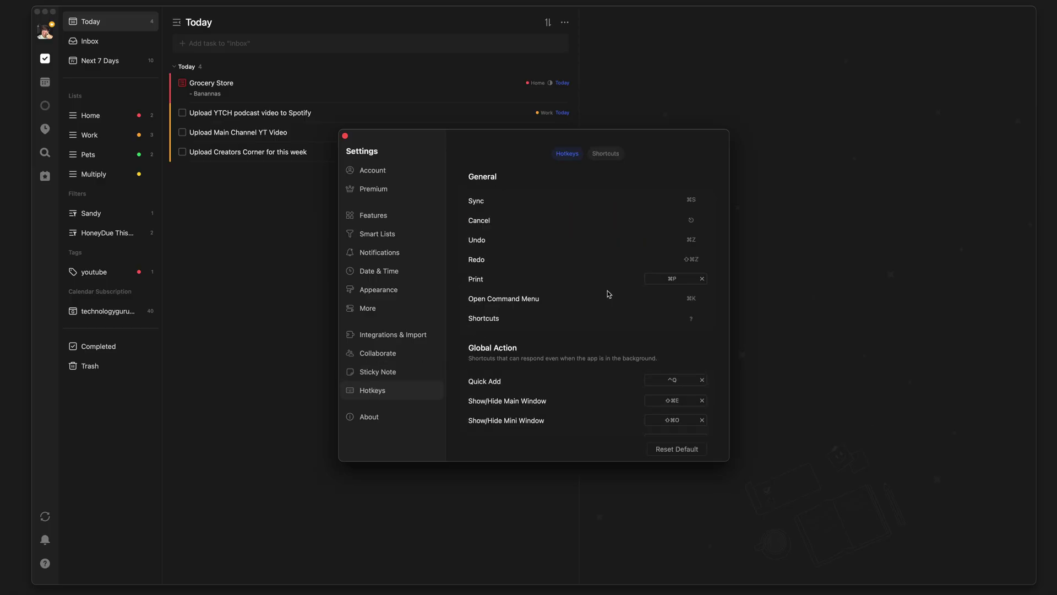
left_click(345, 136)
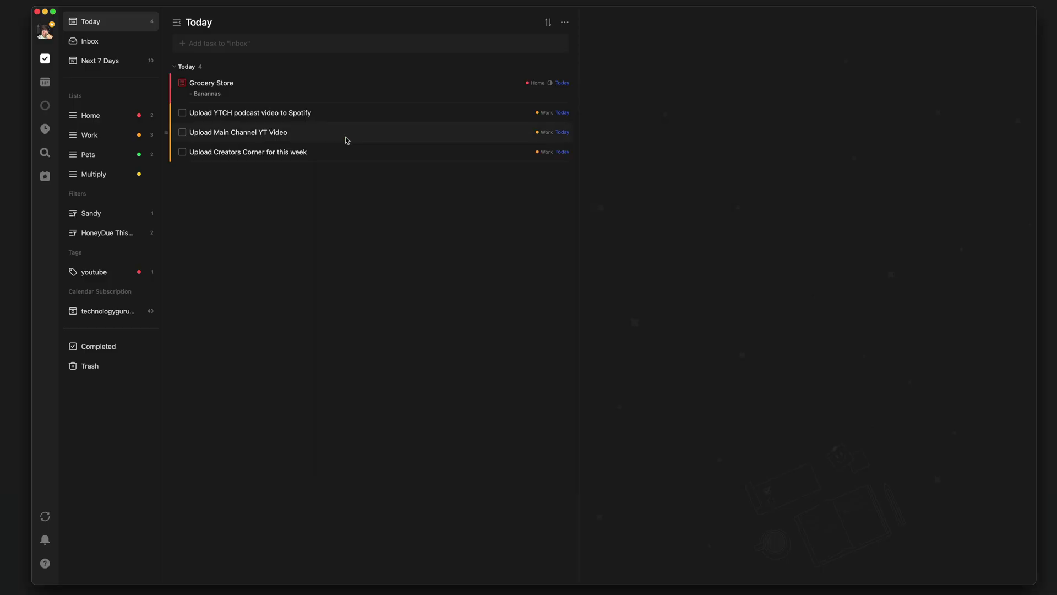
- Bring up the in-app add-task box, dismiss it and show the hotkey settings
key("ctrl+alt+a")
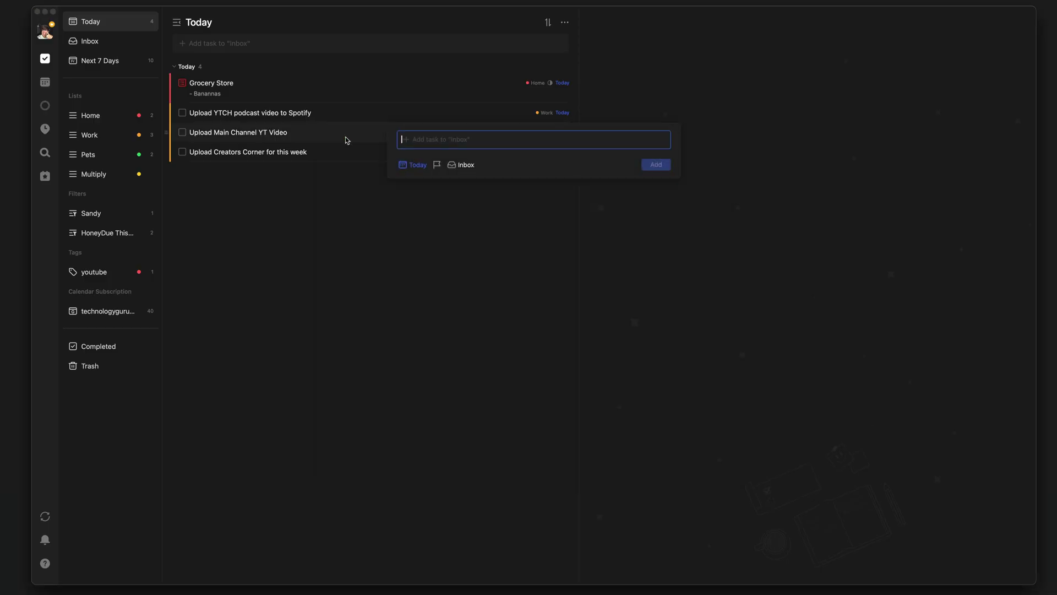
left_click(548, 269)
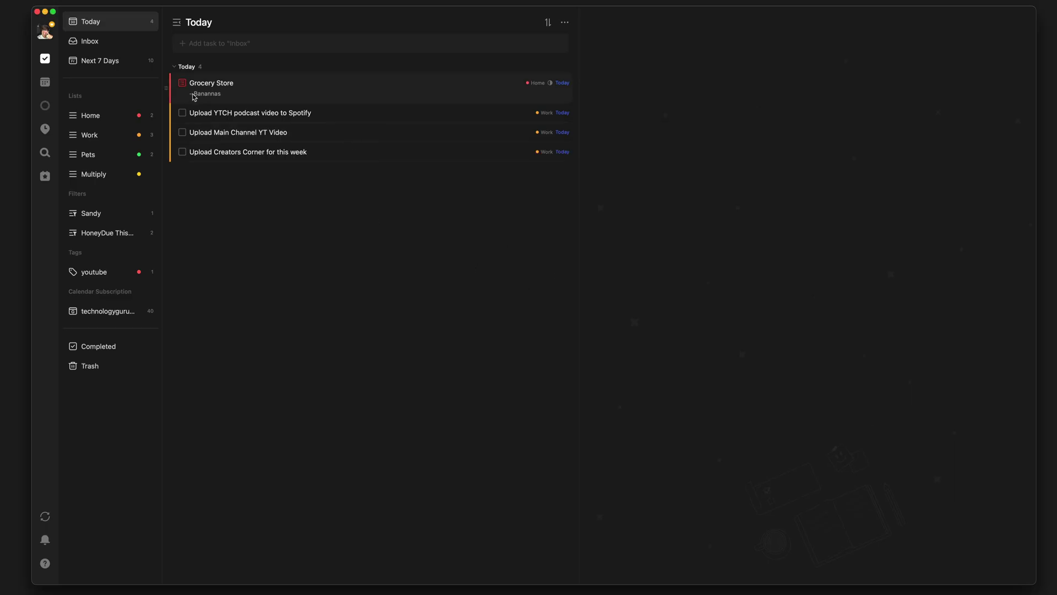
left_click(47, 32)
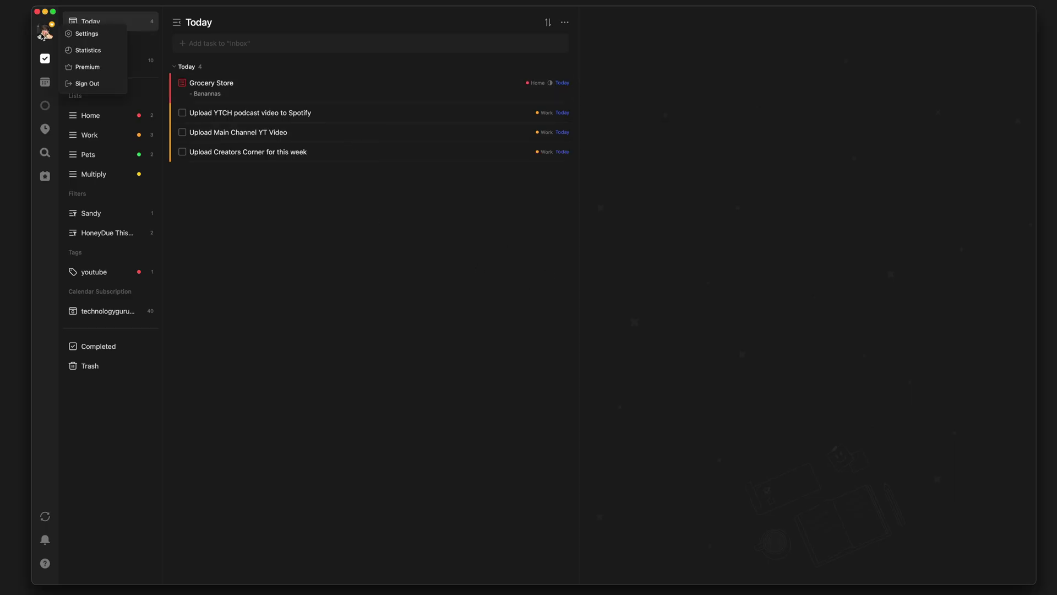
left_click(82, 32)
left_click(406, 392)
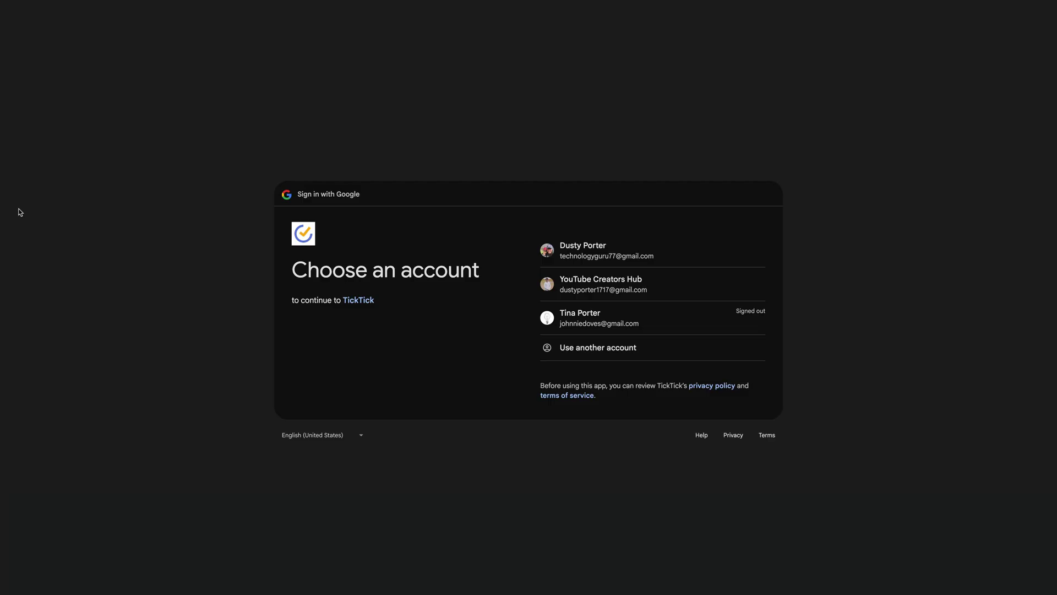
- Switch to the TickTick download page in Chrome and start entering a task in the global quick-add box
left_click(93, 25)
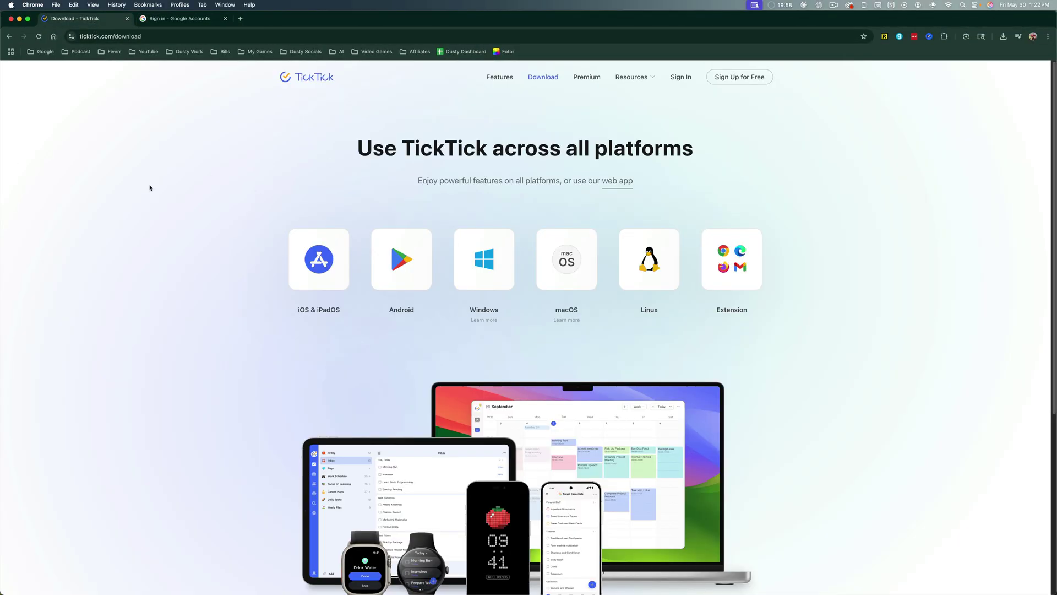
key("super+shift+a")
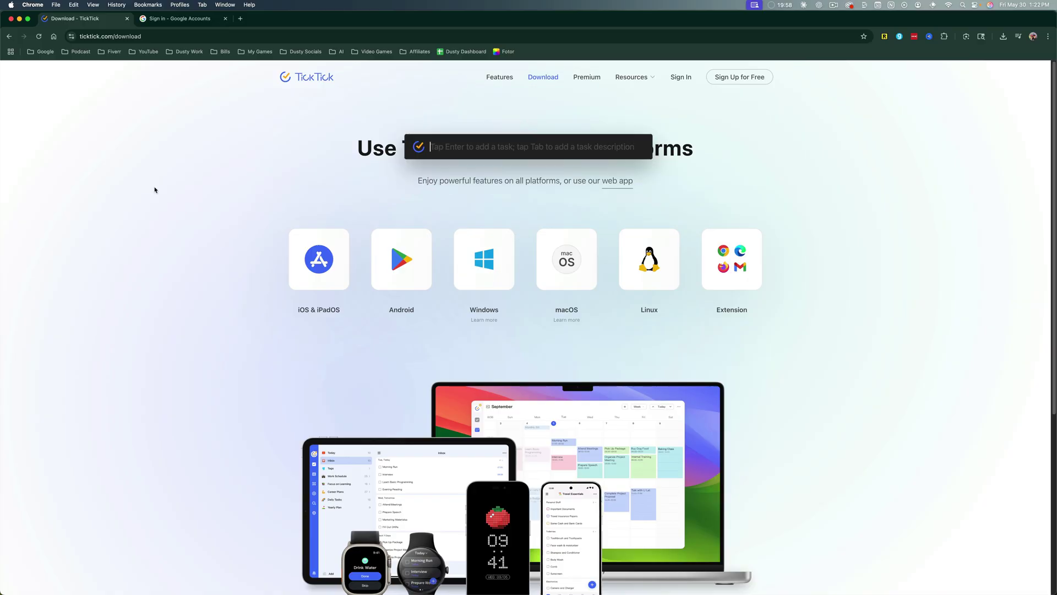
type("T")
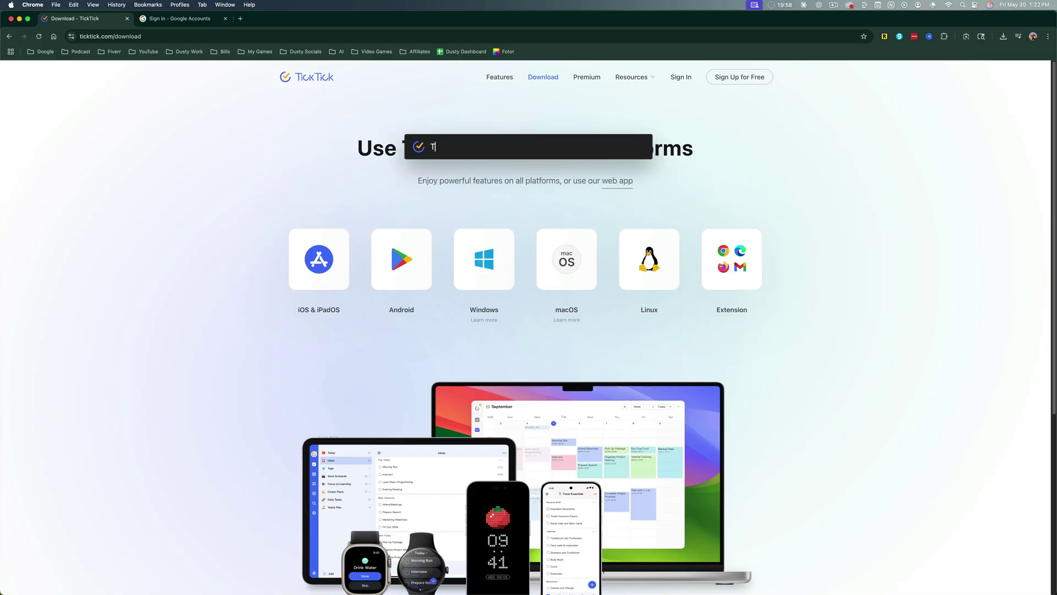
type("ask Global")
- Switch back to TickTick, view the available Shortcuts beside the Hotkeys settings and close the settings
key("super+shift+e")
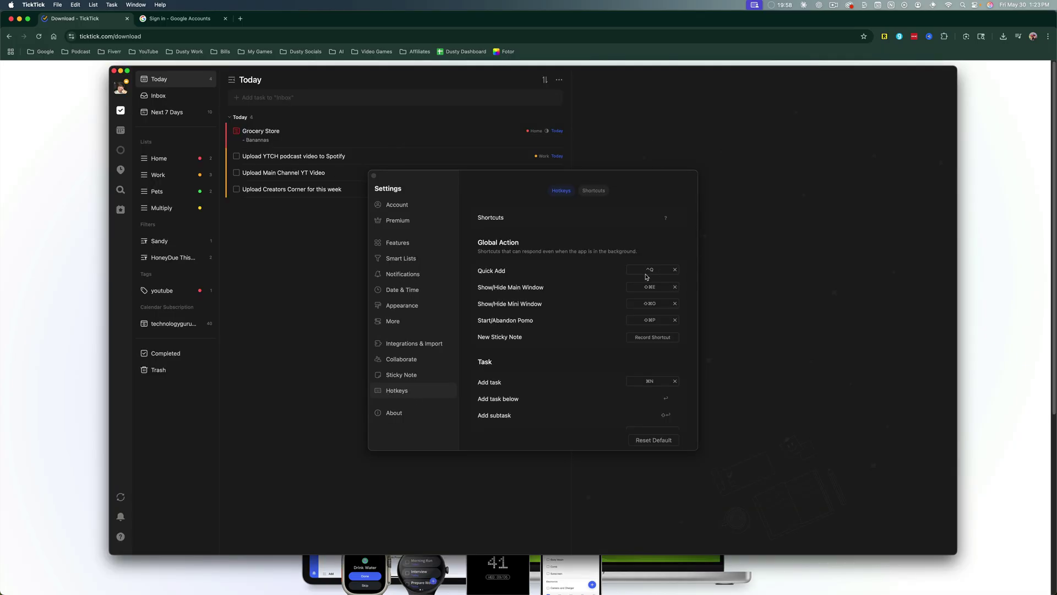
left_click(599, 191)
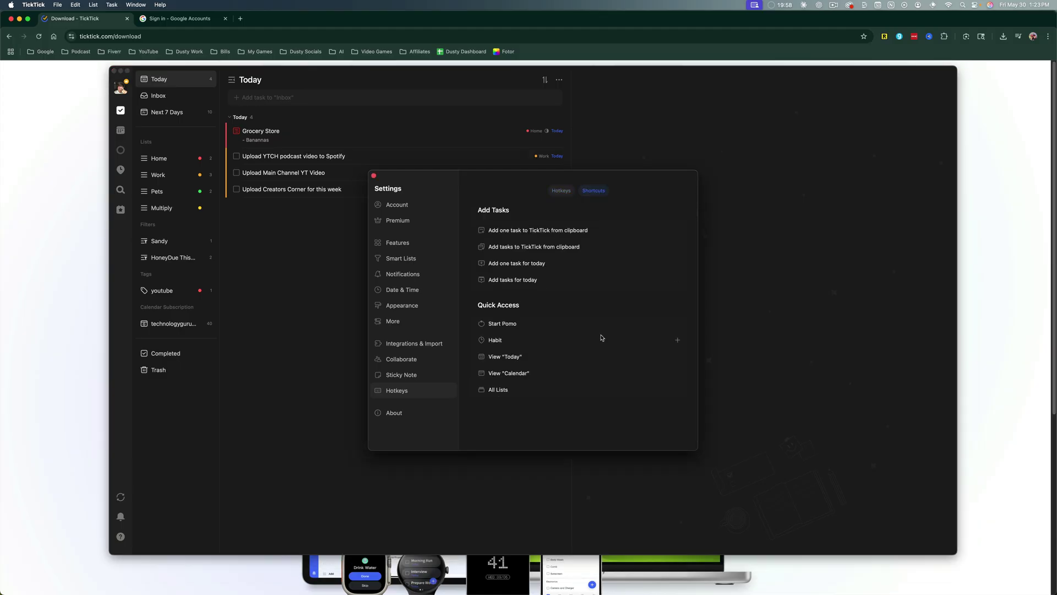
left_click(374, 176)
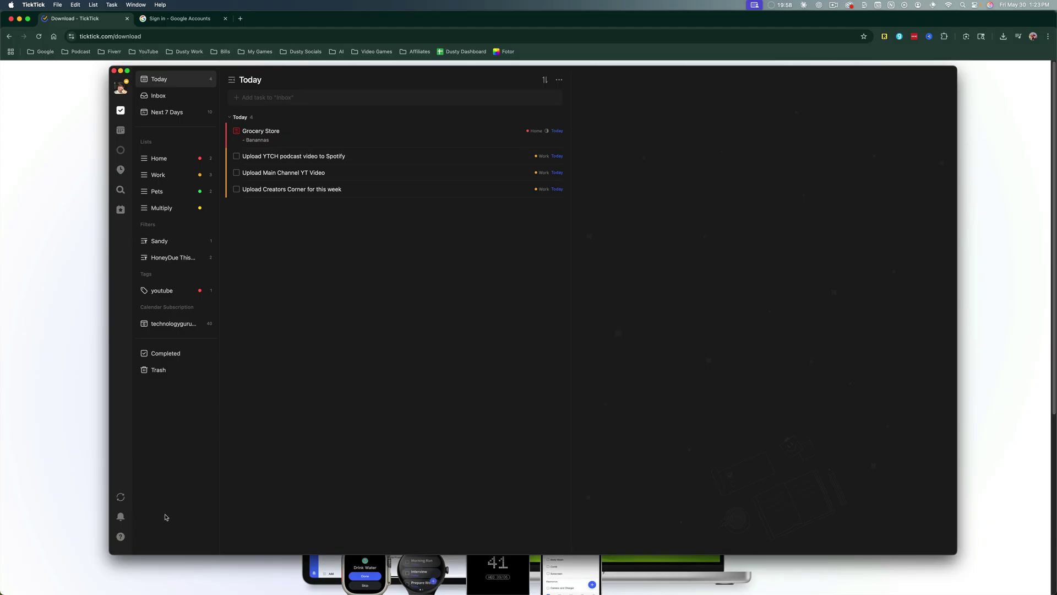
- Sync the desktop Today list with the tasks on the phone
left_click(120, 497)
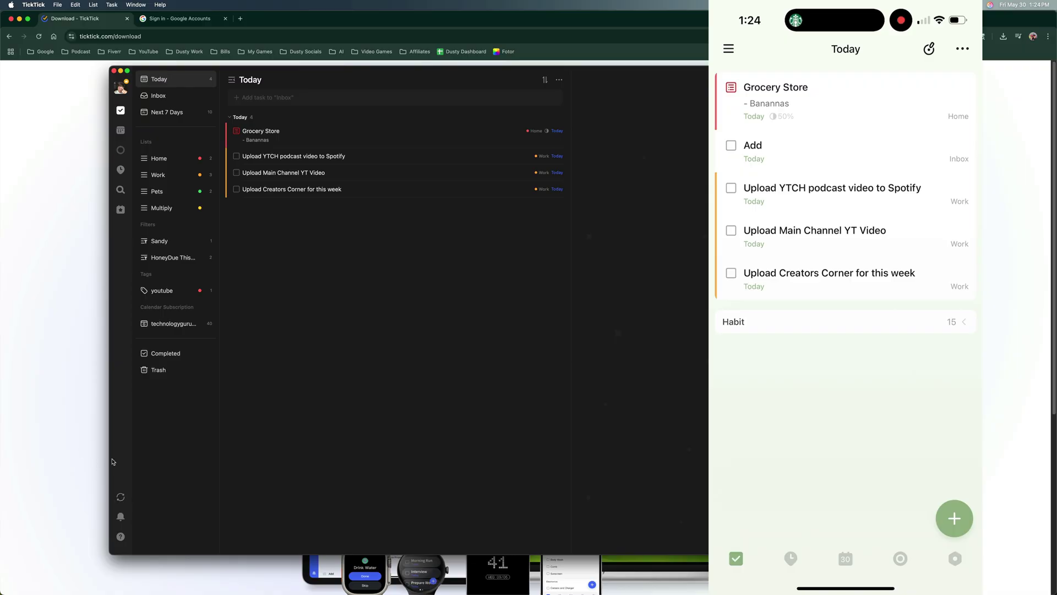
left_click(120, 497)
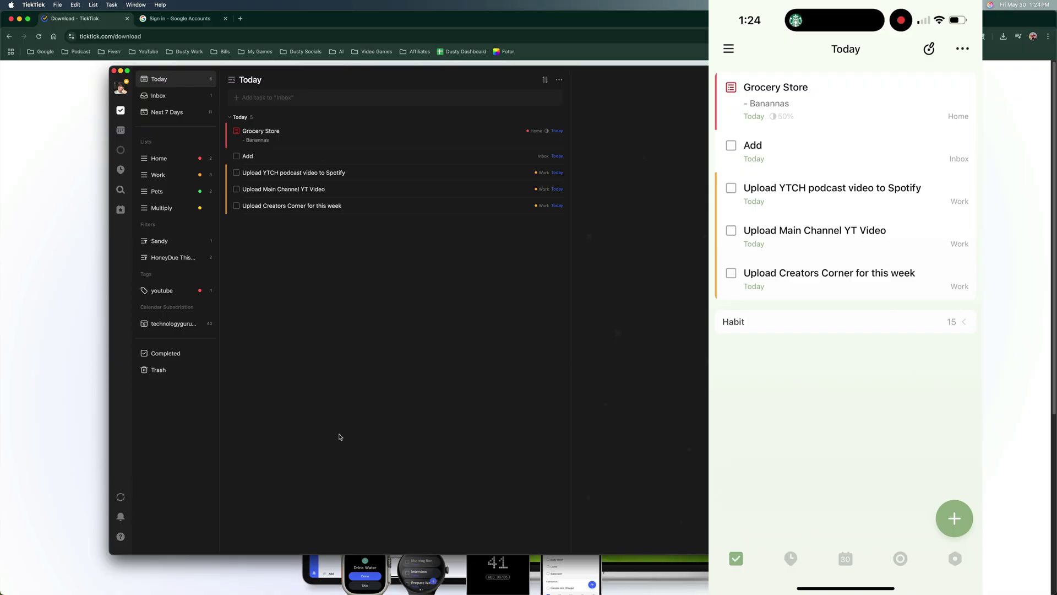